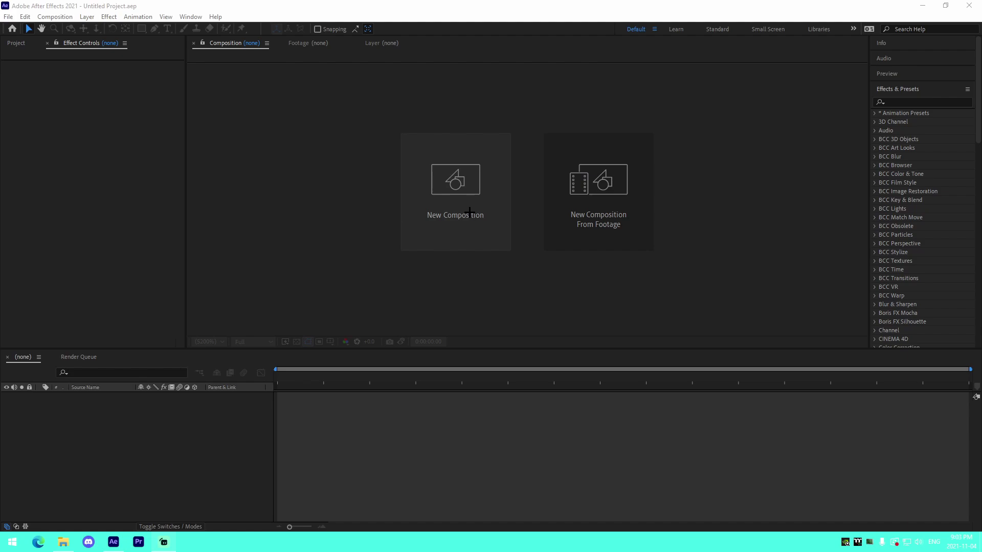
Step: Create a 1920 x 1080 composition at 60 fps with a duration of 0:02:00:24
left_click(469, 213)
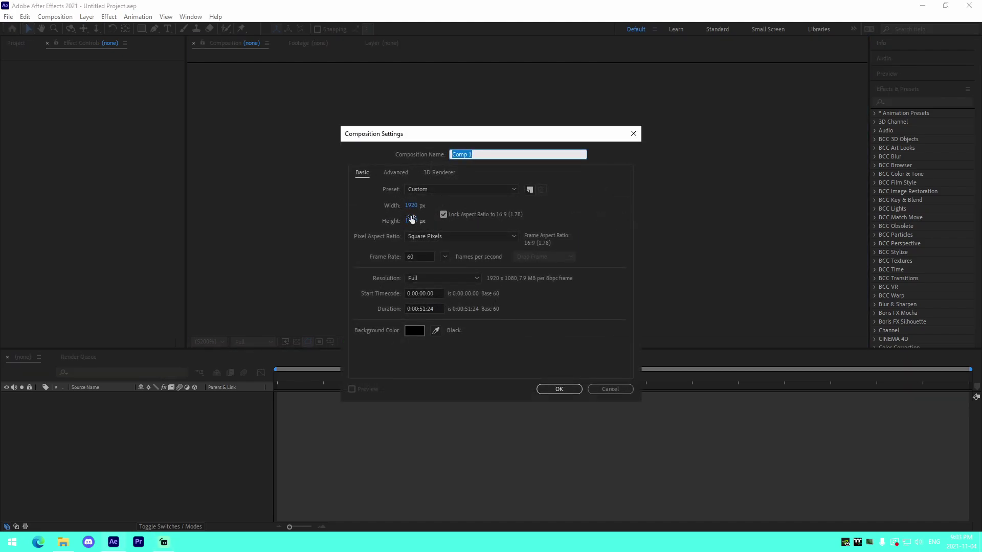
left_click(423, 309)
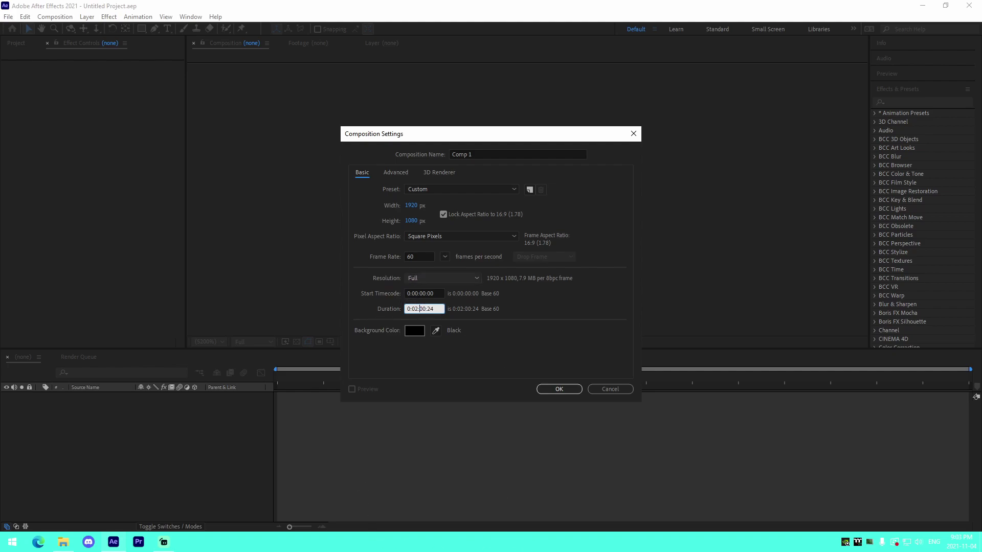
left_click(562, 389)
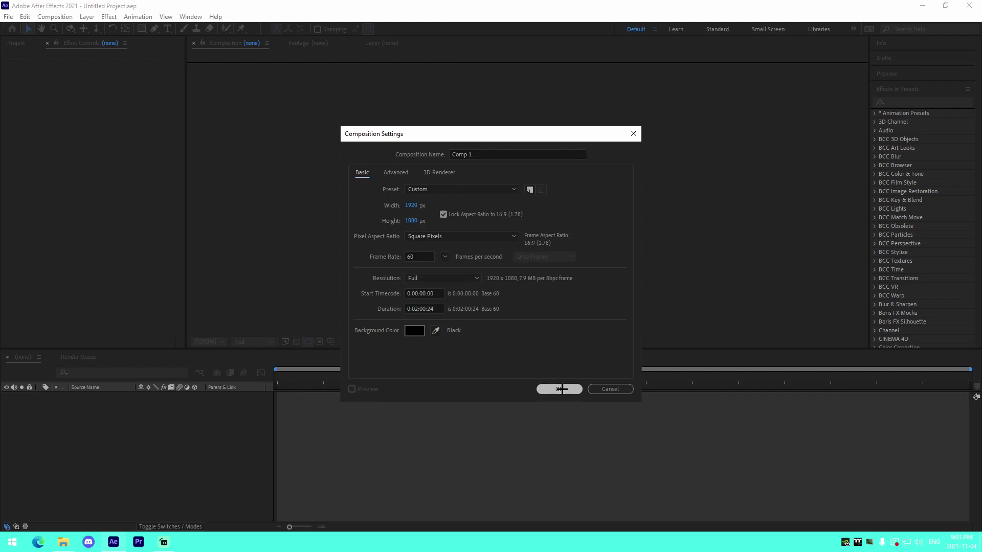
left_click(65, 543)
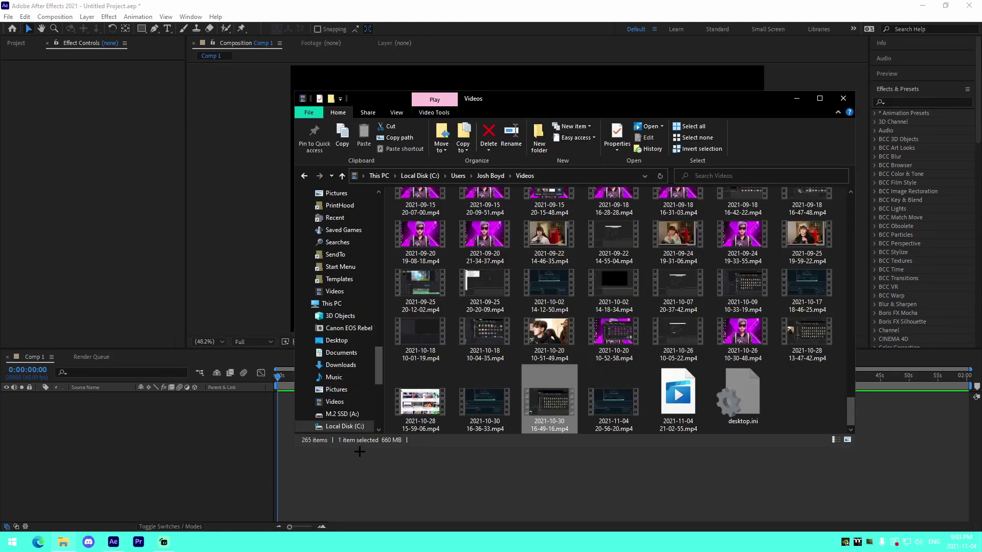
left_click(25, 49)
left_click(66, 543)
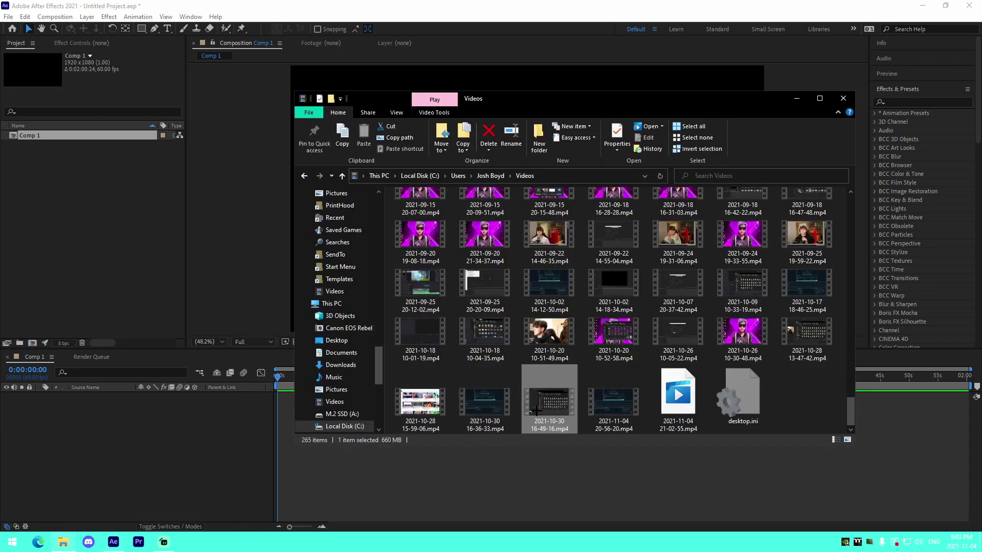
left_click_drag(484, 409, 44, 183)
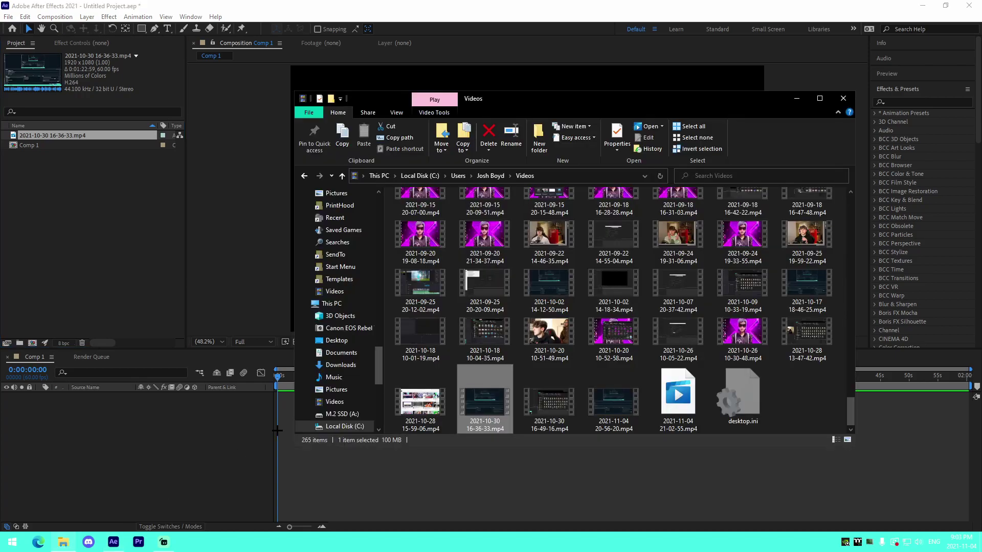
Step: Import MVI_0268.MOV from the 2021_10_30 folder in Documents and place it at the start of Comp 1
left_click(351, 353)
scroll(444, 289, "down", 5)
scroll(445, 289, "up", 3)
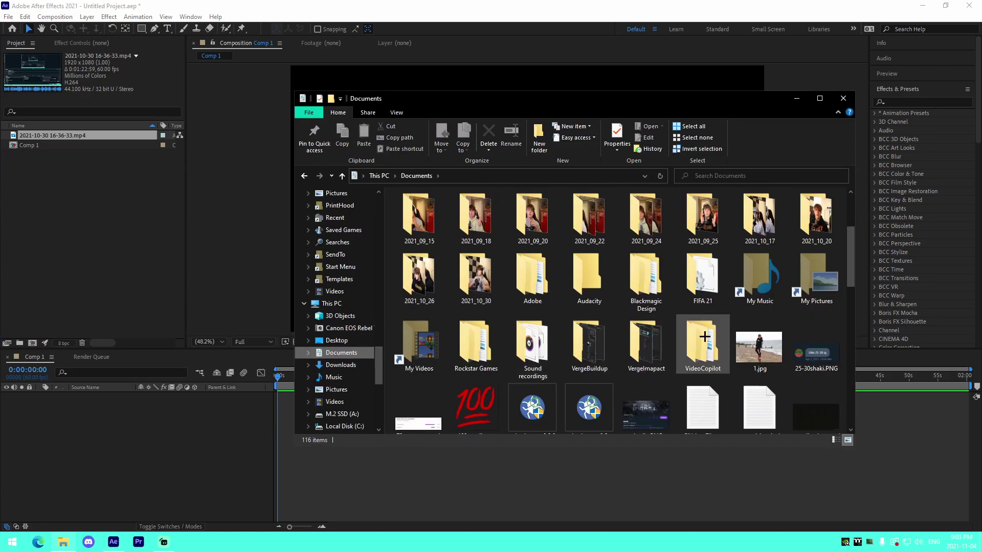
double_click(469, 281)
left_click_drag(415, 225, 431, 265)
left_click_drag(431, 218, 61, 168)
left_click_drag(323, 427, 303, 396)
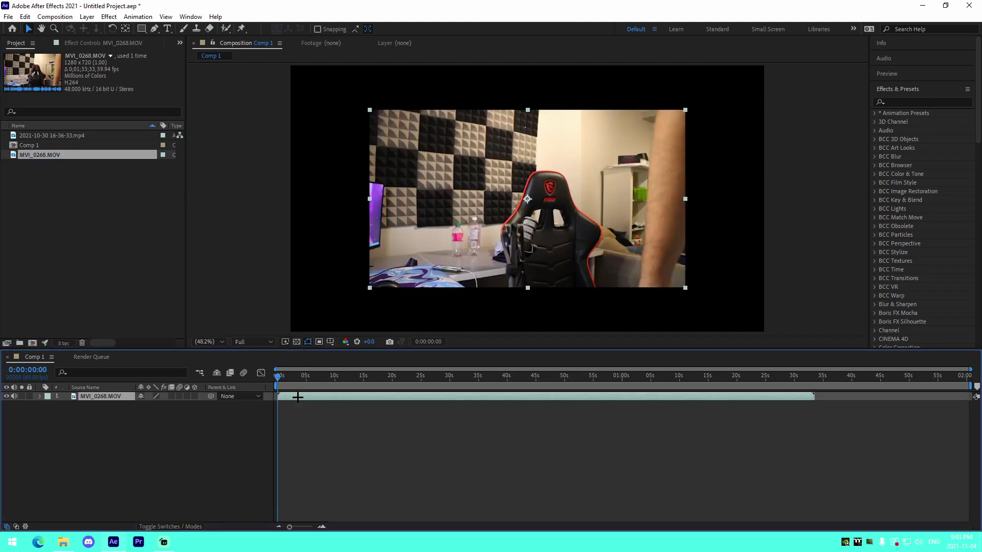
left_click(375, 376)
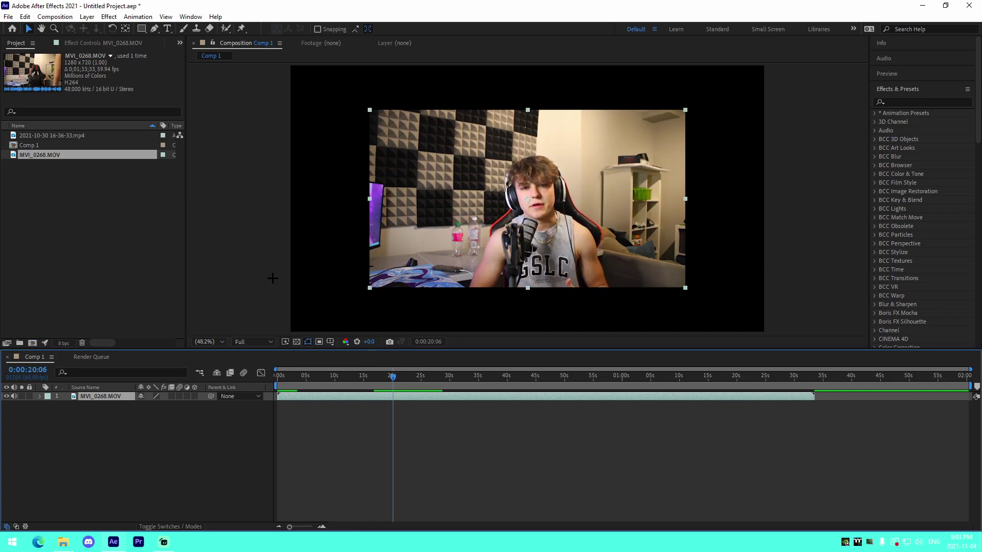
left_click_drag(45, 137, 369, 396)
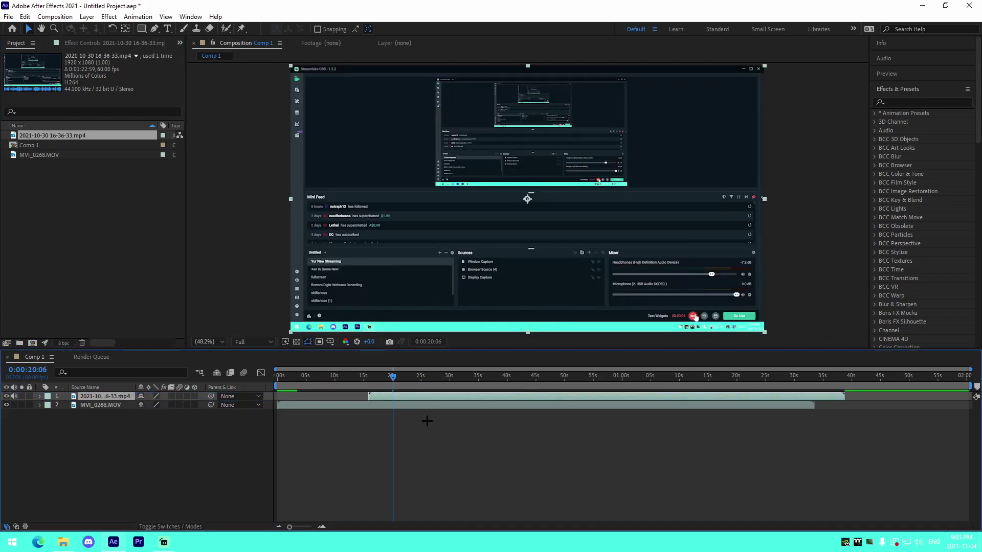
key("space")
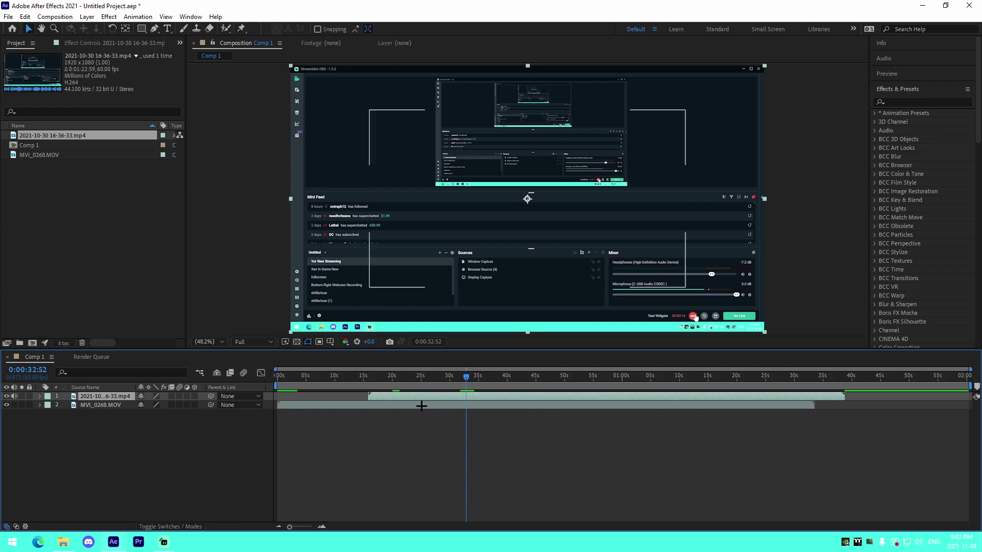
left_click_drag(378, 397, 297, 411)
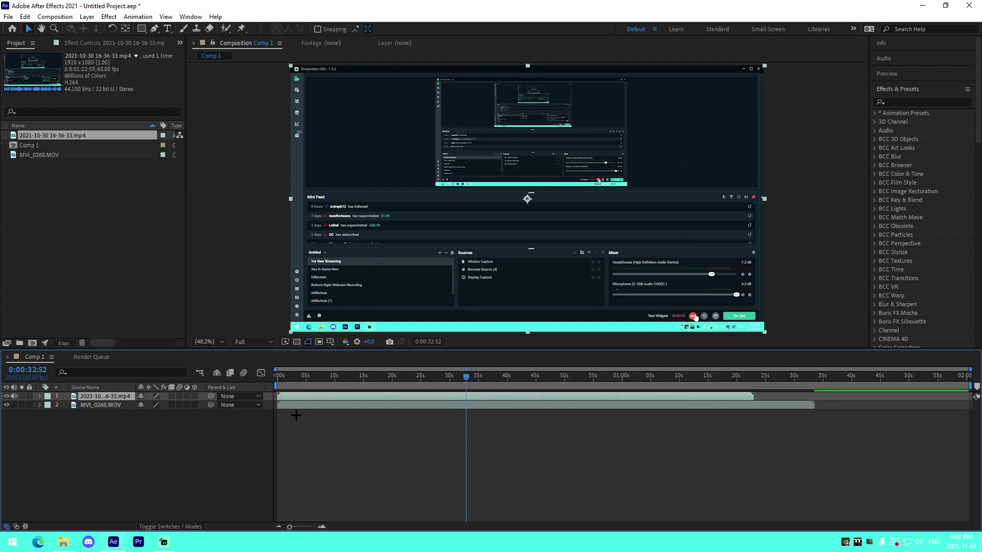
Step: Reveal both layers' audio waveforms, then move MVI_0268.MOV above the screen recording with its audio turned on
key("l")
key("l")
left_click(336, 450)
key("l")
key("l")
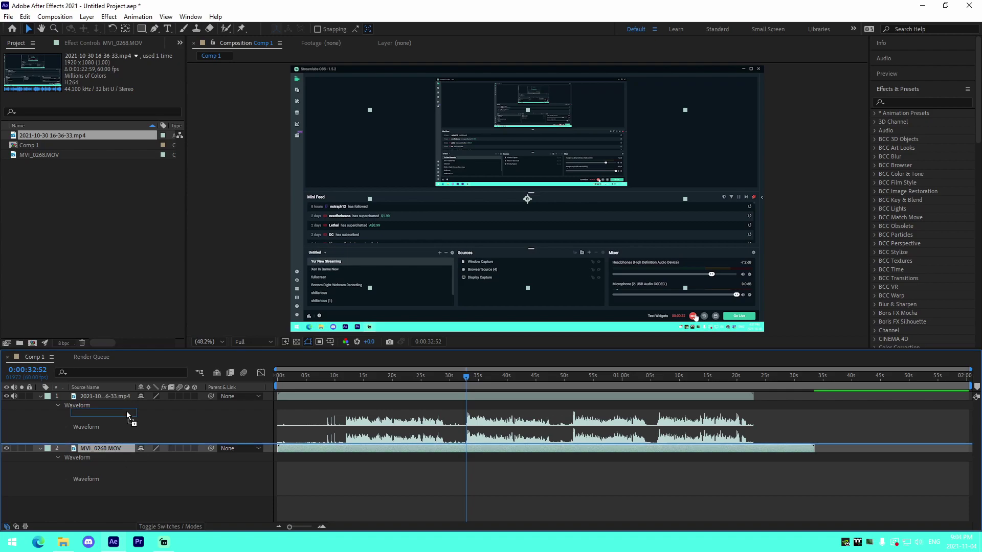
left_click_drag(127, 424, 127, 402)
left_click(15, 396)
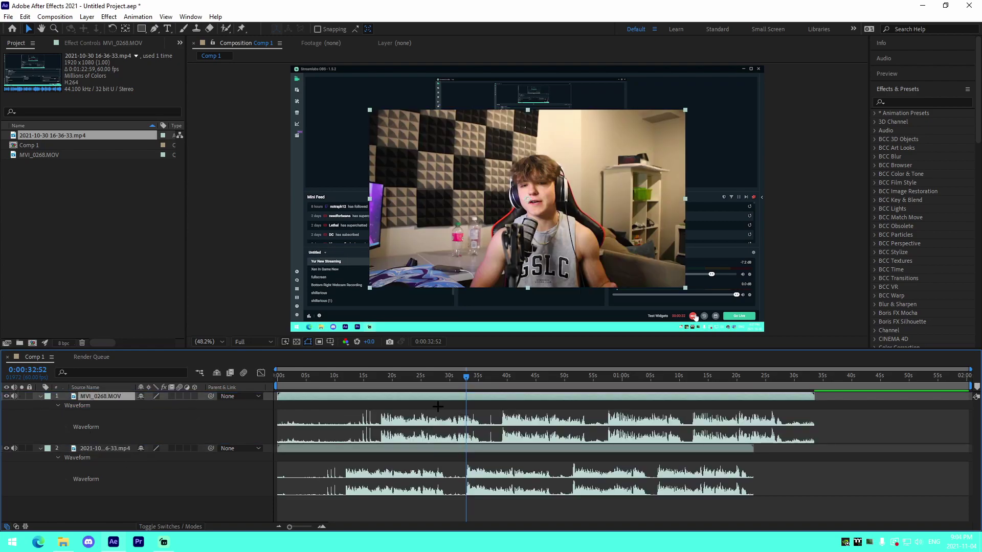
Step: Slide MVI_0268.MOV earlier so its three clap spikes line up with those of the screen recording, checking around the claps
left_click(366, 379)
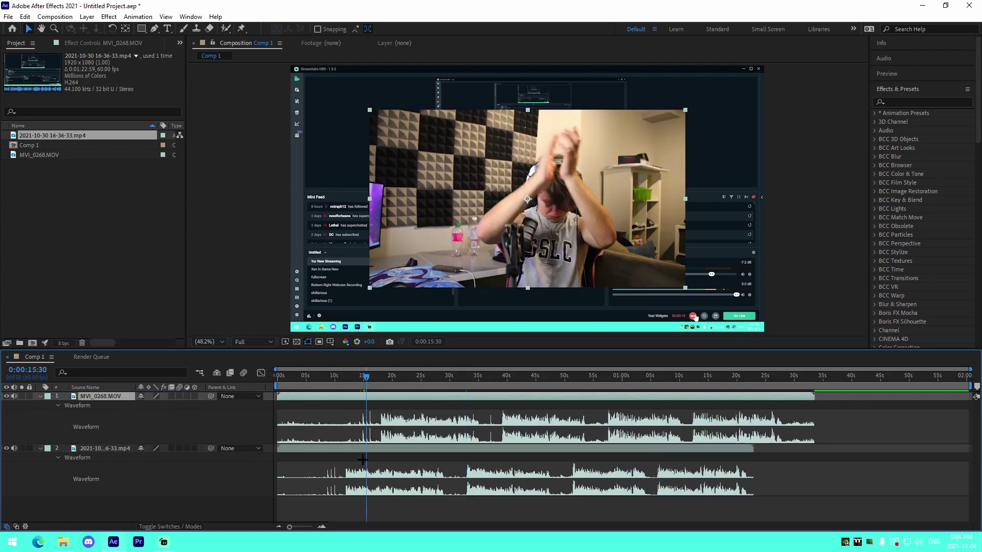
left_click(324, 526)
left_click(323, 526)
key("space")
left_click_drag(281, 462, 416, 456)
key("v")
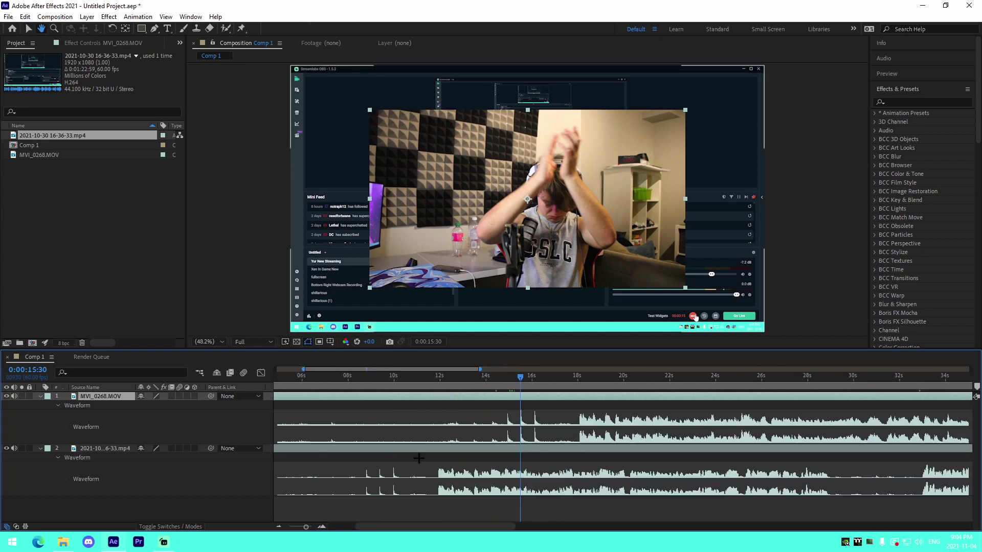
left_click_drag(402, 378, 395, 378)
left_click_drag(492, 402, 361, 378)
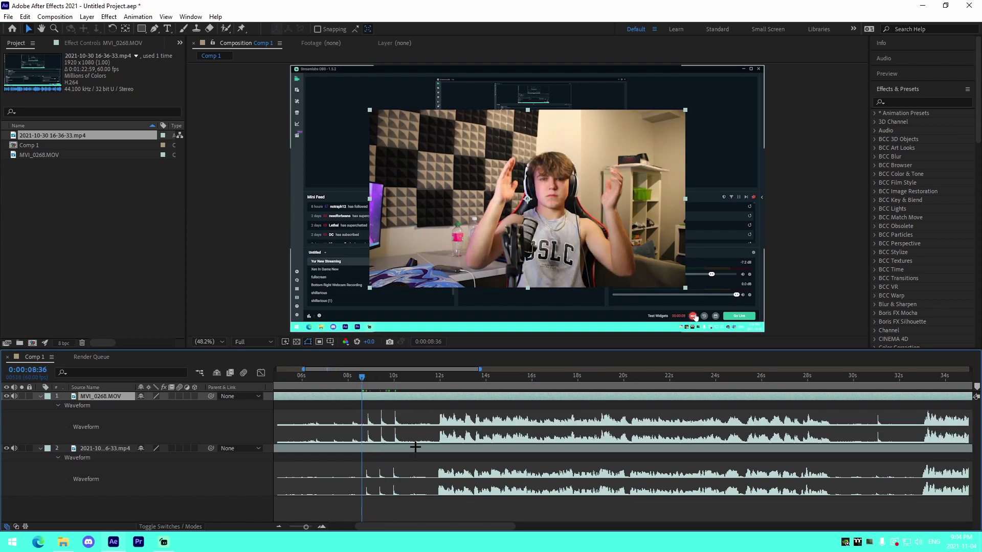
Step: Pre-compose the synced camera and screen recording layers together as Pre-comp 1
left_click_drag(433, 377, 437, 377)
right_click(451, 446)
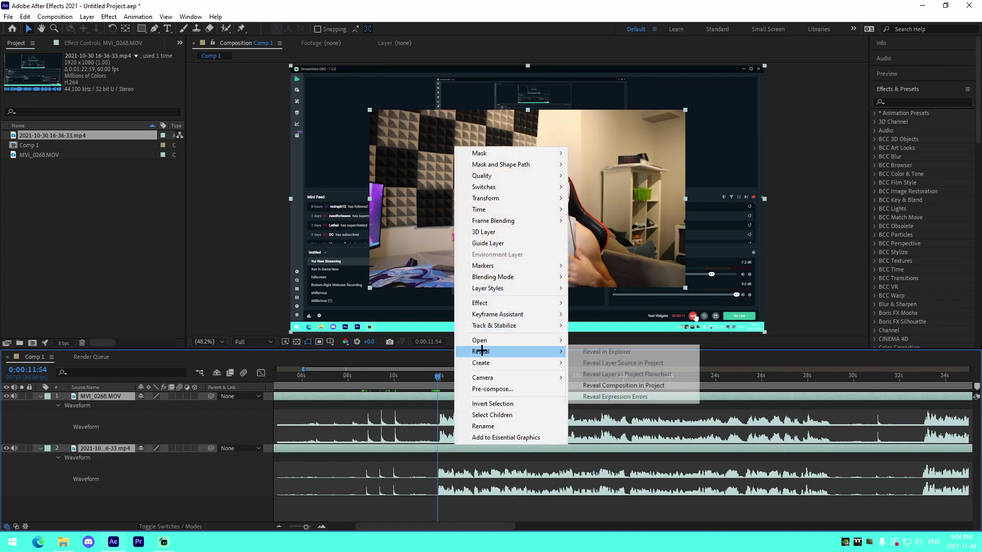
left_click(492, 389)
left_click(516, 337)
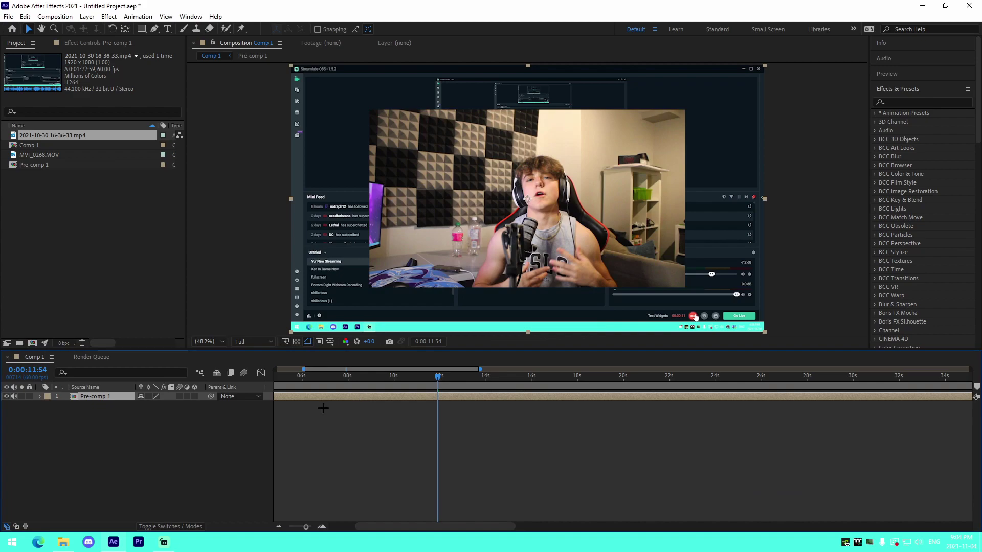
Step: Open Pre-comp 1, mute MVI_0268.MOV, and hide the screen recording's picture while keeping its audio
left_click(376, 386)
double_click(376, 396)
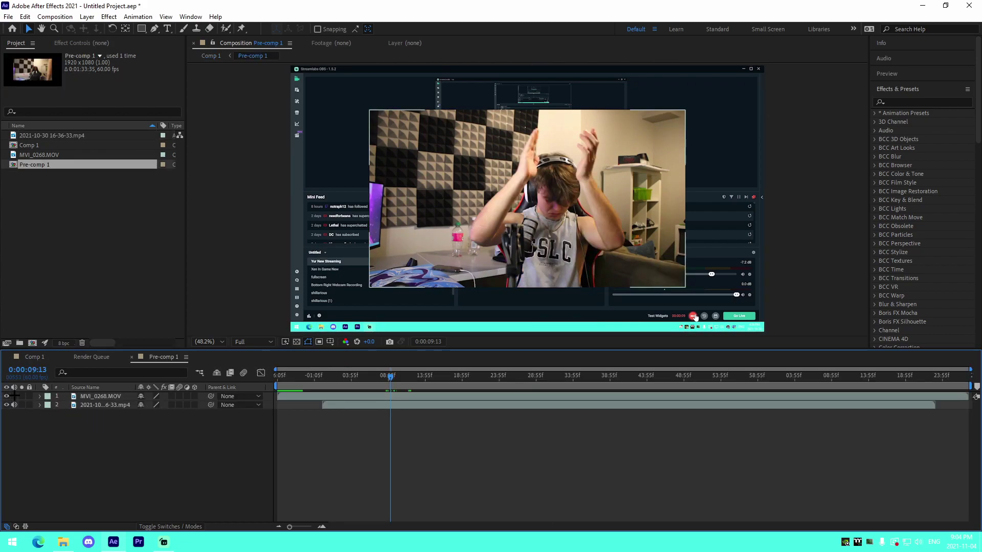
left_click(7, 404)
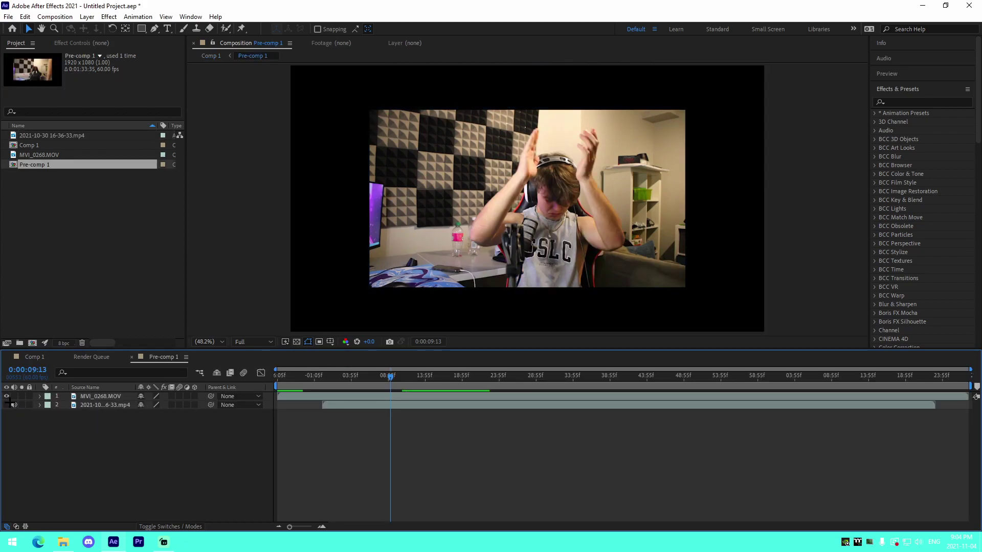
Step: Fit MVI_0268.MOV to the composition frame and play back the result around the claps
left_click(398, 397)
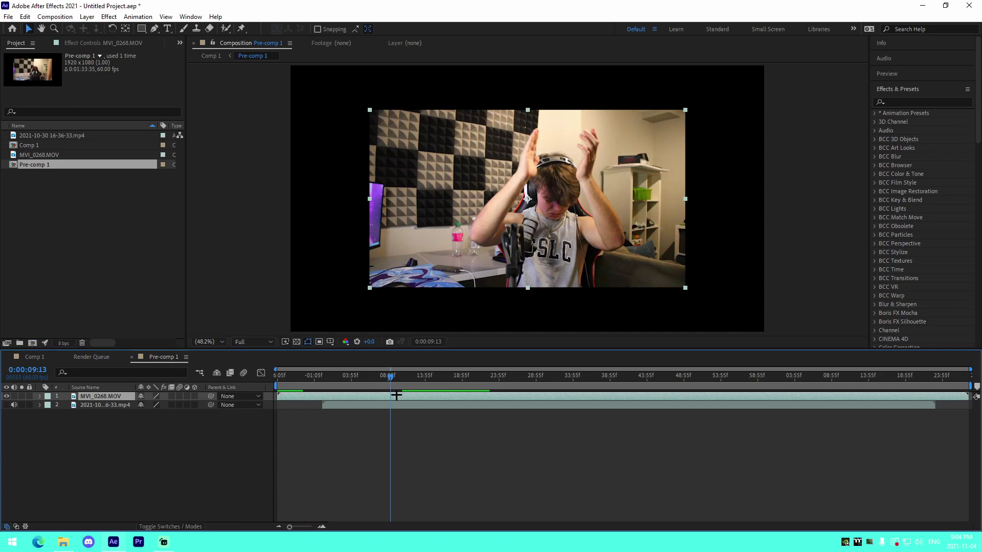
key("ctrl+alt+f")
left_click(452, 429)
left_click_drag(336, 379, 165, 394)
key("space")
left_click(327, 377)
key("space")
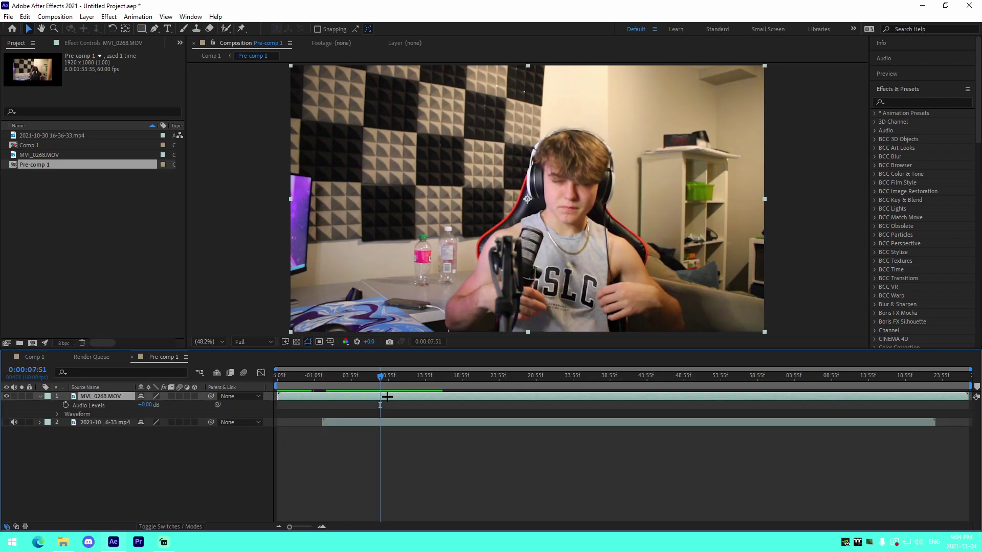
Step: Return to Comp 1, reveal Pre-comp 1's audio waveform, and play from just before the speech starts
key("l")
key("l")
left_click(205, 48)
left_click(206, 57)
key("l")
key("l")
left_click_drag(414, 379, 434, 391)
key("space")
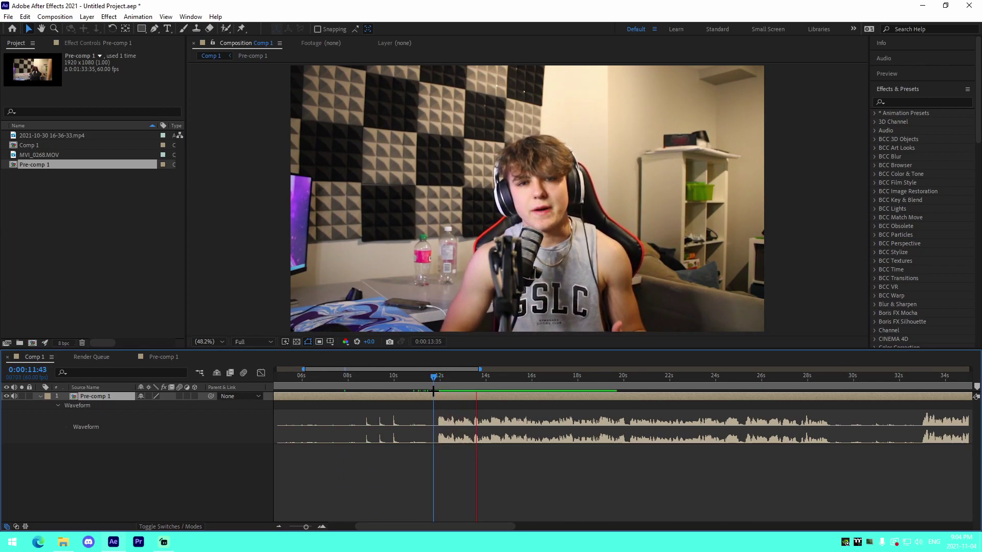
Step: Split the Pre-comp 1 layer at 0:00:11:48, just before the speech begins
left_click(435, 379)
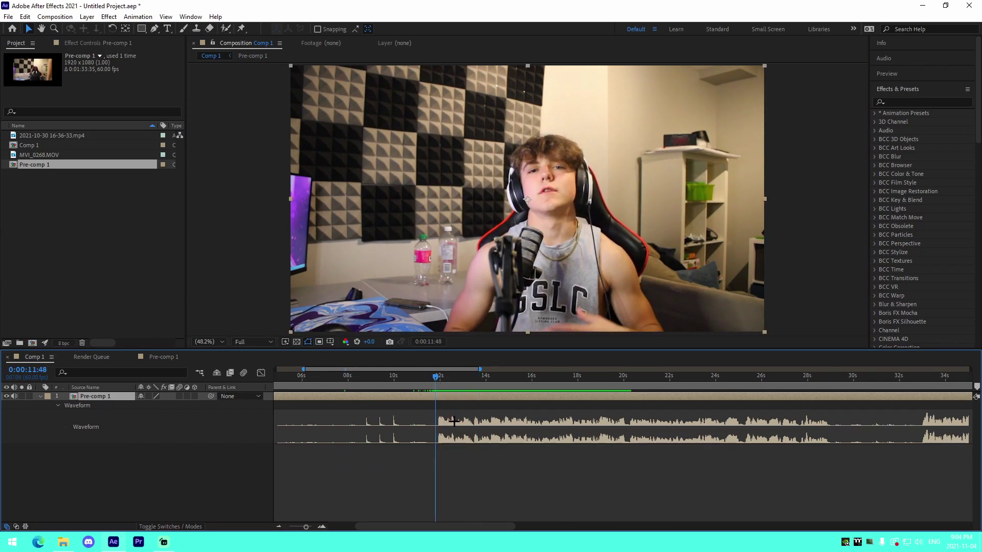
left_click(485, 472)
left_click(277, 527)
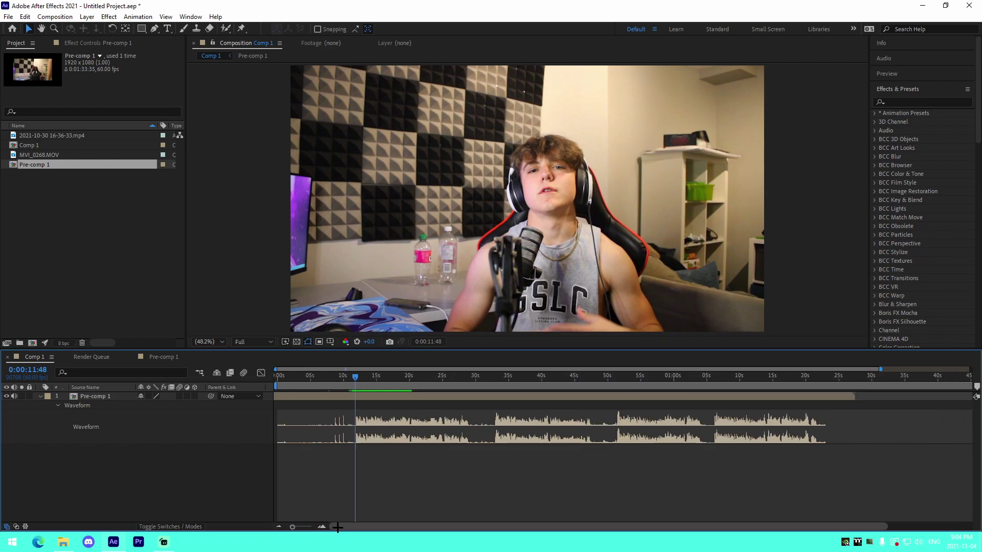
left_click(384, 398)
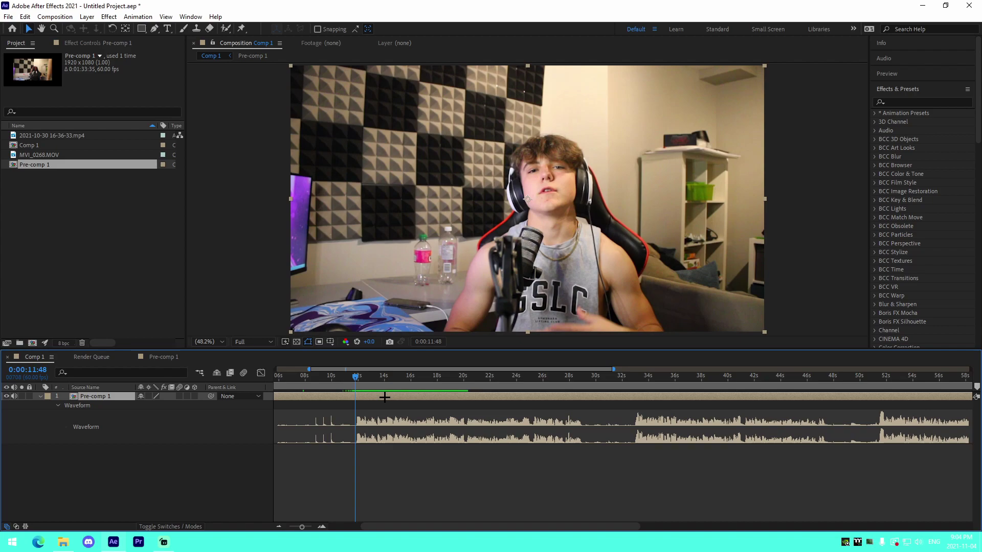
key("ctrl+shift+d")
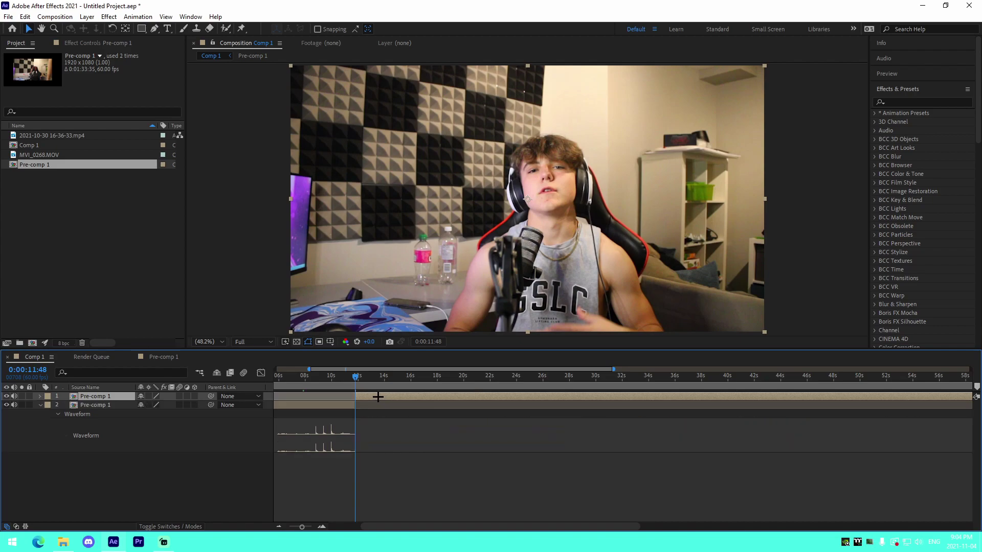
Step: Delete the section before the speech and move the remaining Pre-comp 1 clip to the composition start
left_click(346, 404)
key("Delete")
left_click_drag(365, 396, 302, 397)
Step: Play the trimmed clip from the beginning and reveal its audio waveform
key("space")
key("space")
key("l")
key("l")
left_click(379, 485)
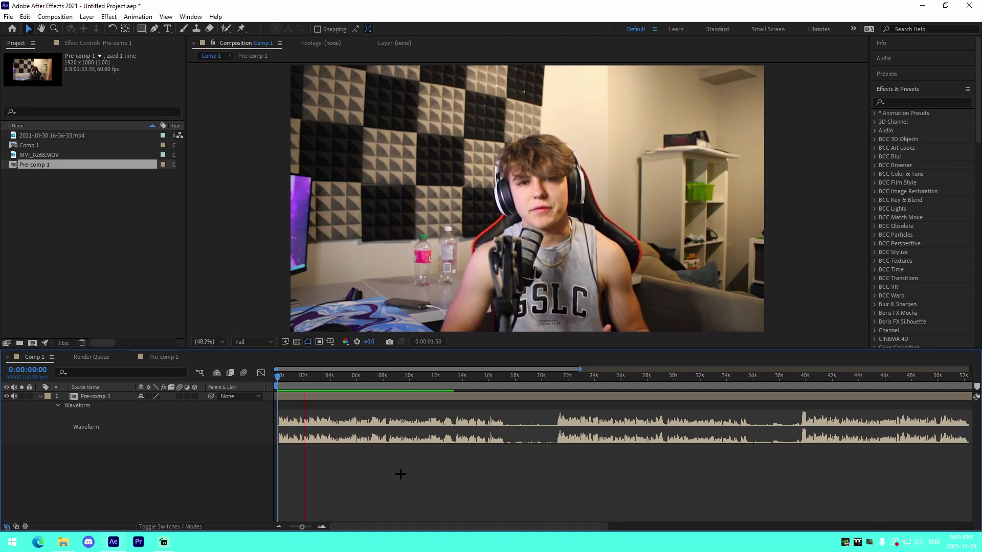
Step: Find the end of the first speech section and split the Pre-comp 1 layer at 0:00:17:16
left_click(488, 377)
key("space")
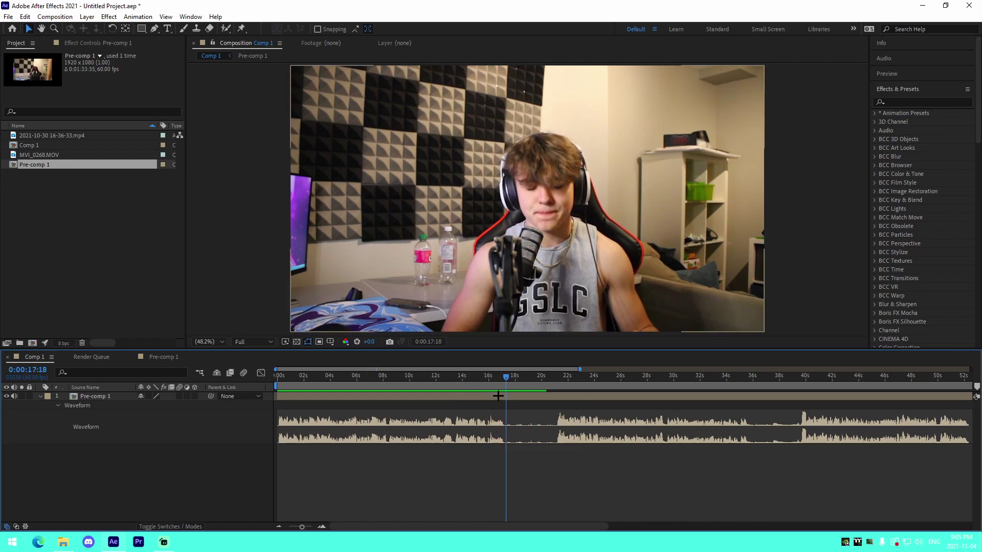
left_click(516, 396)
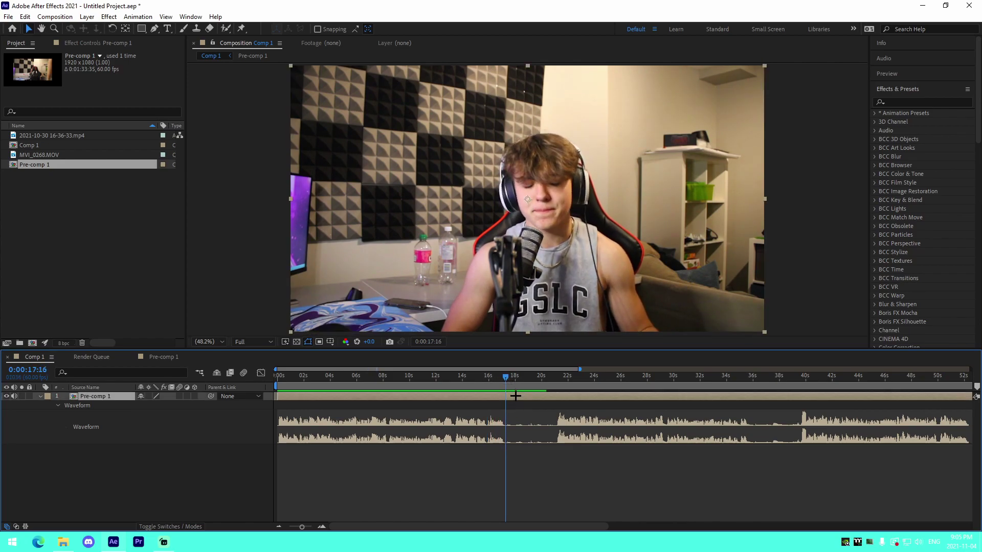
key("ctrl+shift+d")
Step: Split the second clip at 0:00:21:06, where speech resumes, and delete the silent section before it
left_click(551, 378)
key("space")
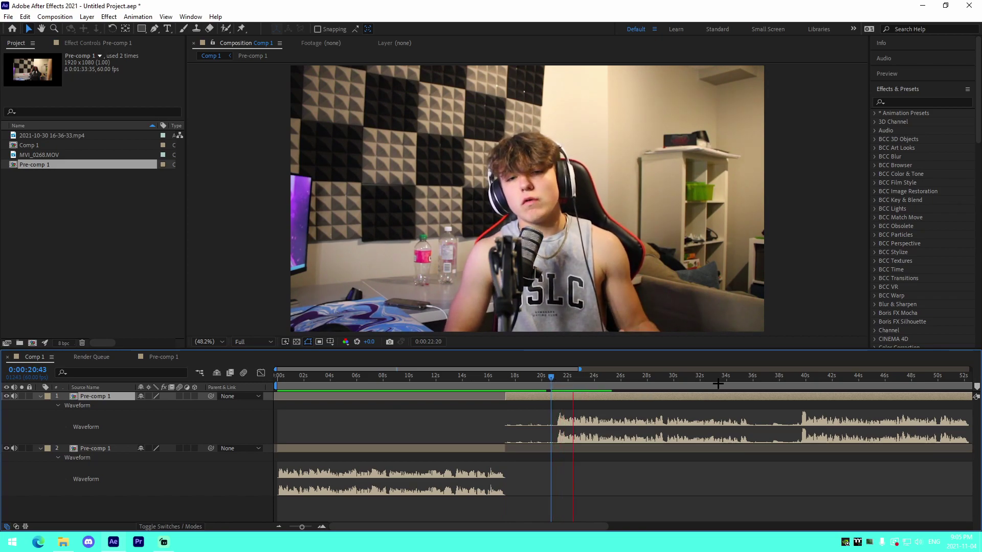
key("space")
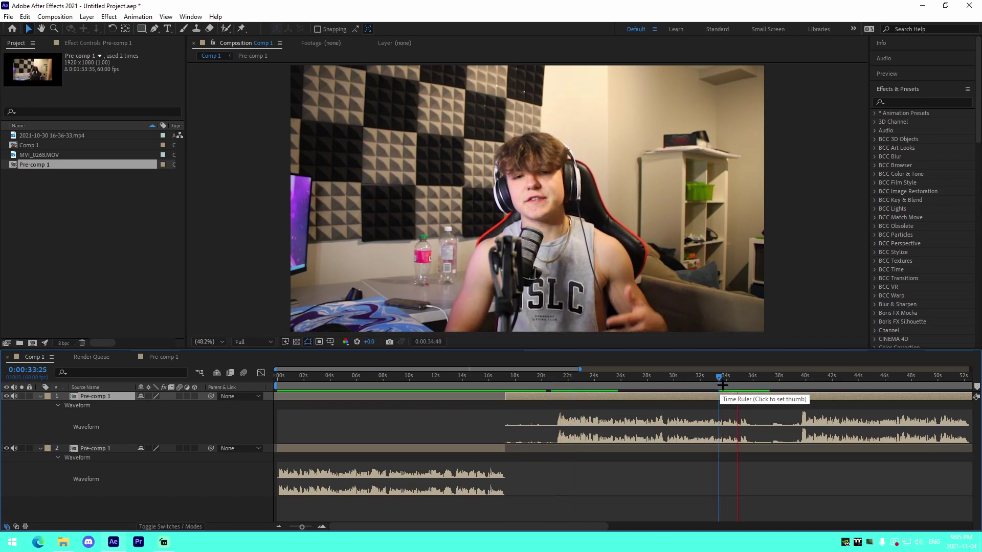
left_click(554, 379)
left_click_drag(553, 382, 556, 382)
key("ctrl+shift+d")
left_click(548, 407)
key("Delete")
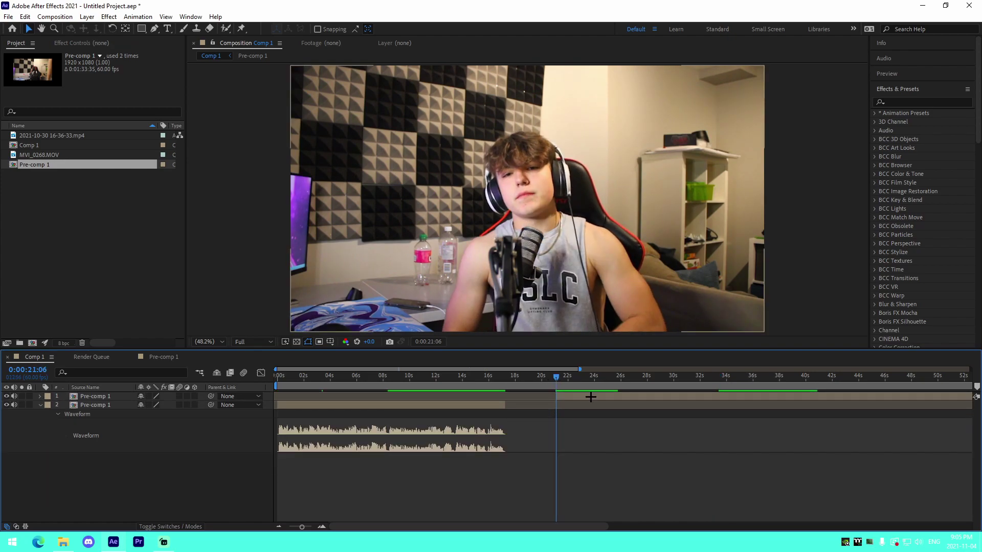
Step: Reveal the audio waveforms of both Pre-comp 1 clips and split the second clip at 0:00:35:47, where its speech ends
key("l")
key("l")
key("Tab")
left_click(802, 402)
left_click(807, 436)
left_click(750, 390)
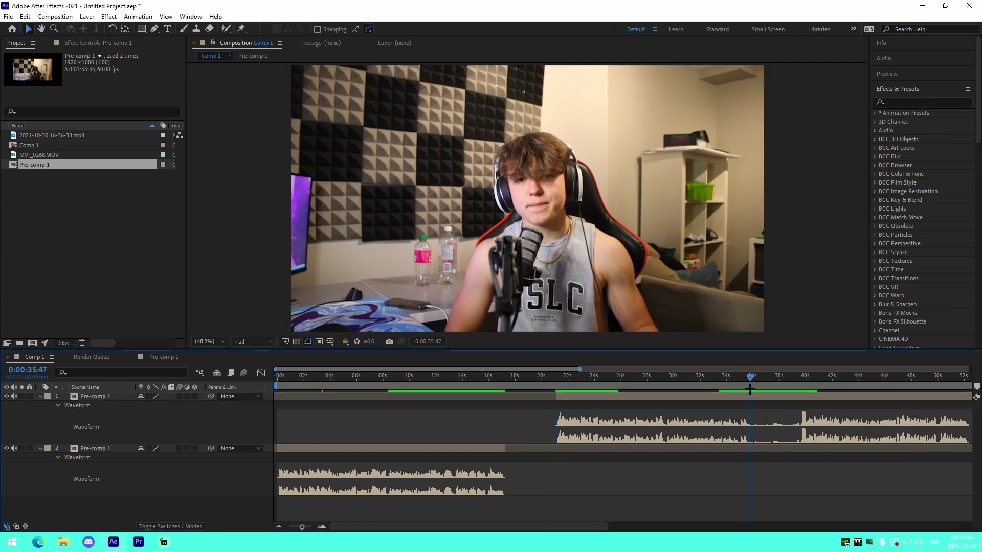
key("ctrl+shift+d")
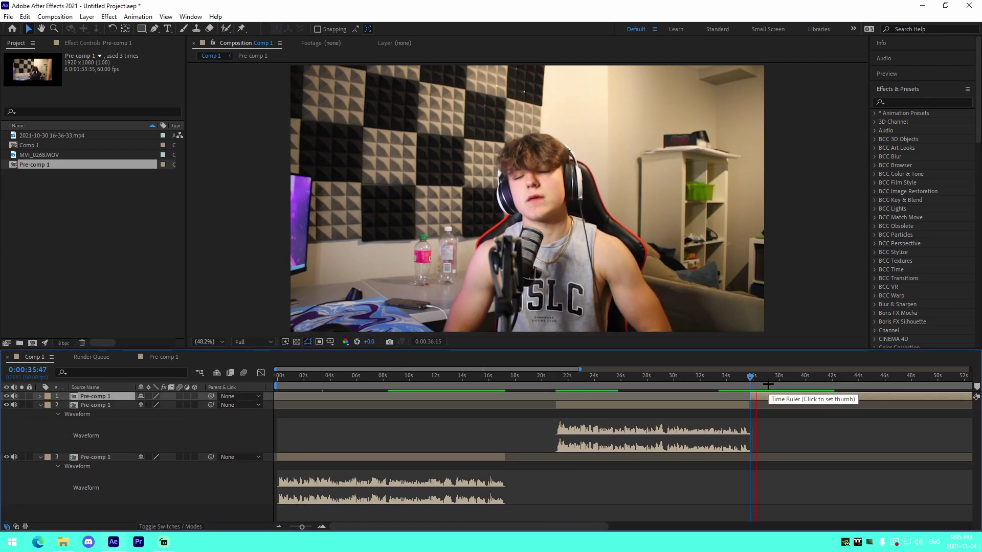
Step: Reveal the newly split clip's waveform, play through its speech, and split it at 0:00:54:17, just before the final speech section
key("space")
key("l")
key("l")
left_click_drag(810, 443, 606, 440)
key("space")
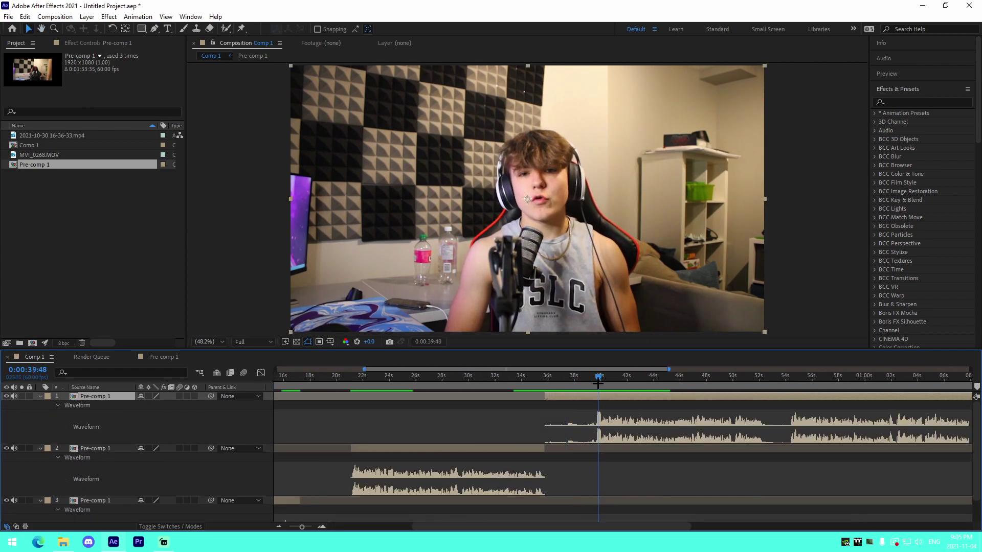
left_click(729, 378)
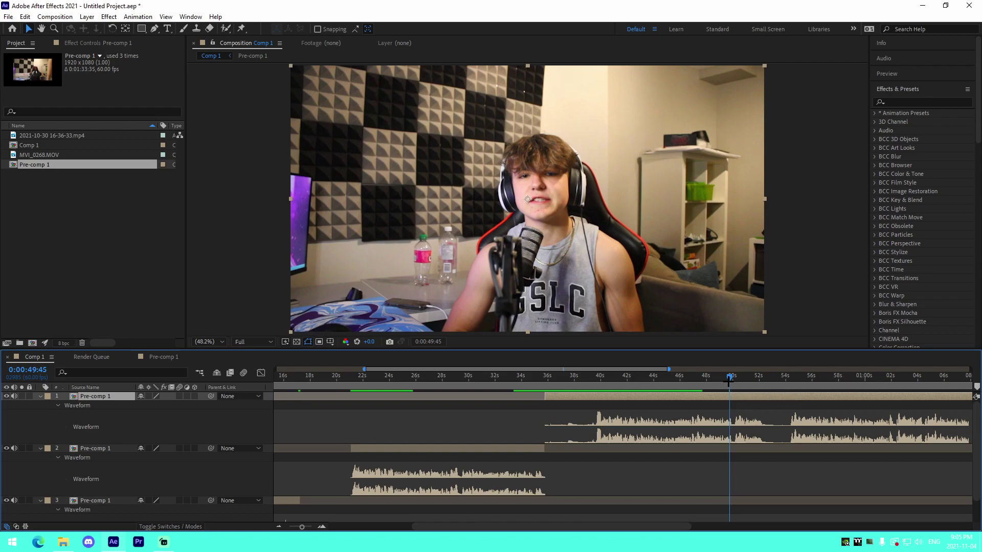
key("space")
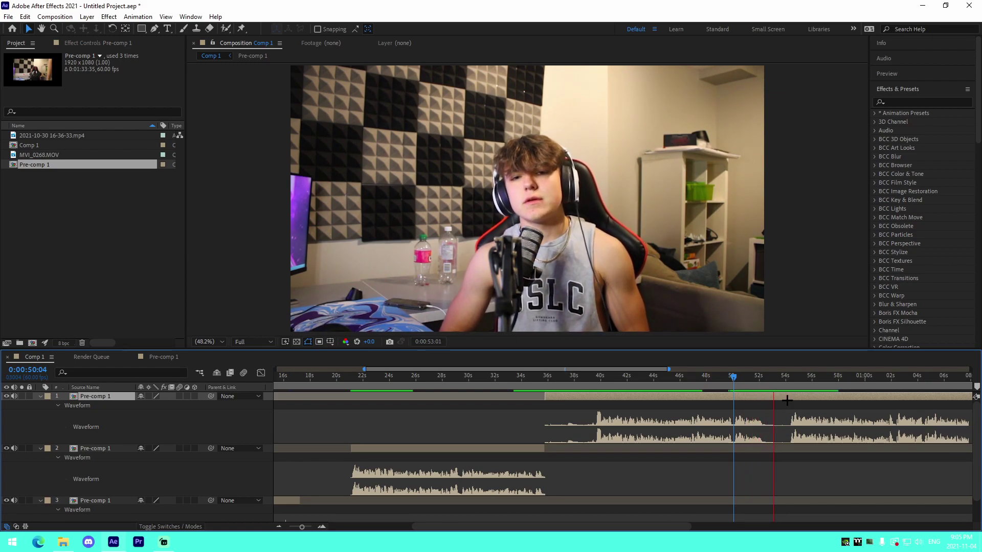
key("space")
key("ctrl+shift+d")
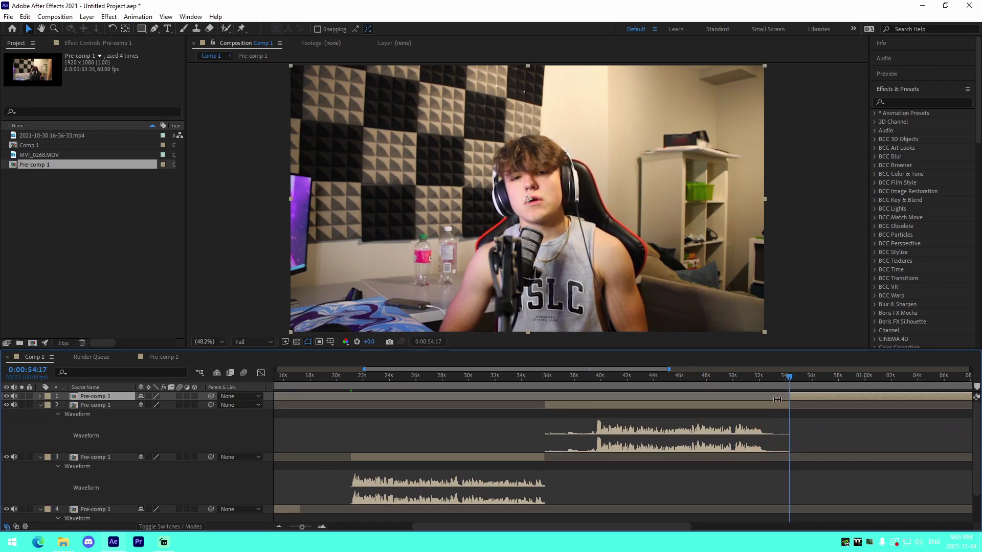
Step: Delete the section before 0:00:54:17, move the remaining clip back to about 0:00:39, and reveal its waveform
left_click(776, 404)
key("Delete")
left_click_drag(805, 401, 608, 401)
key("l")
key("l")
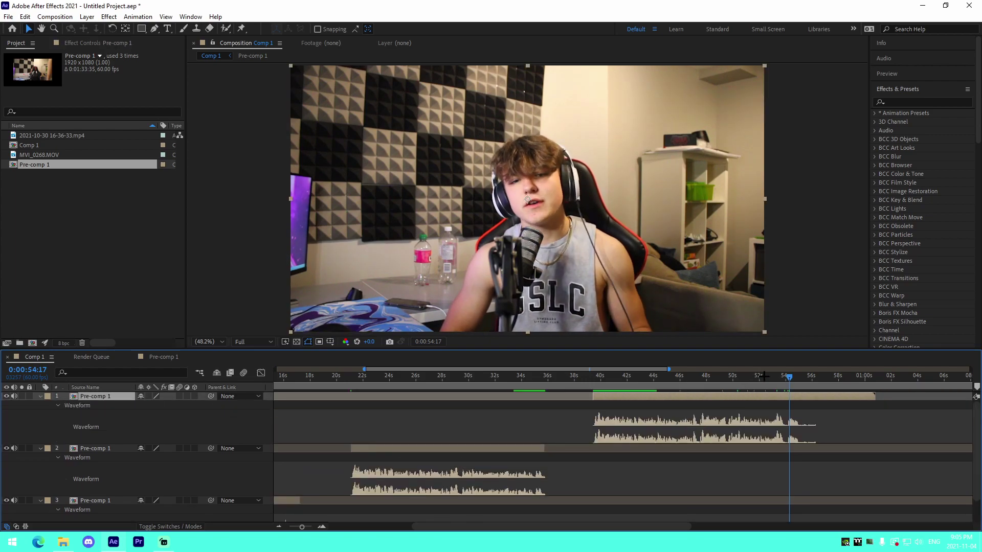
Step: Split the last clip at 0:00:55:13, where its speech ends, and delete the silent tail
left_click_drag(759, 375, 801, 378)
key("ctrl+shift+d")
key("Delete")
Step: Move the second clip earlier so it starts just before 0:00:17, overlapping the silent end of the first clip
left_click_drag(339, 475, 569, 423)
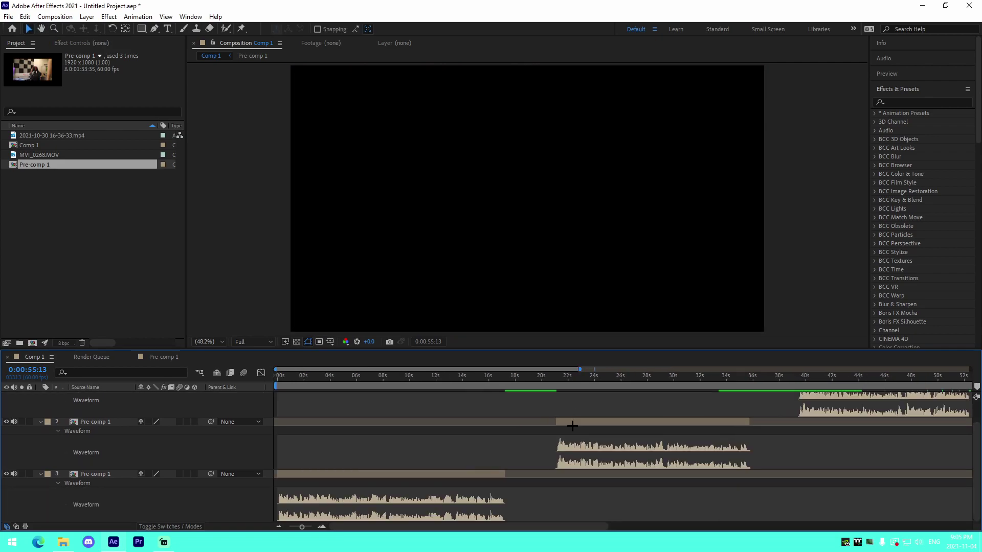
double_click(322, 526)
left_click_drag(395, 471, 576, 430)
left_click_drag(484, 463, 568, 460)
left_click_drag(552, 377, 570, 376)
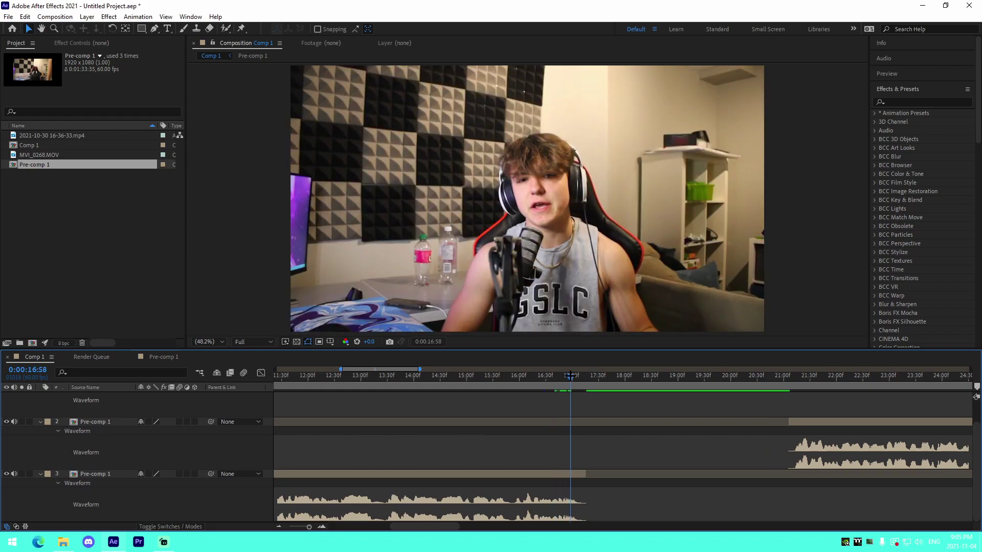
left_click_drag(806, 421, 577, 422)
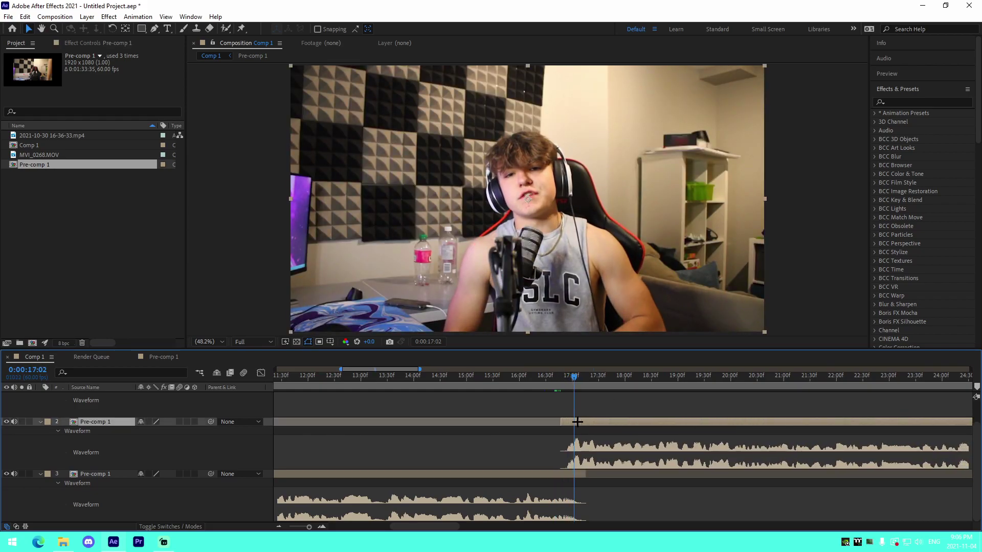
Step: Play the cut between the first and second clips from about 0:00:16 and fine-tune the second clip's start
left_click(521, 379)
key("space")
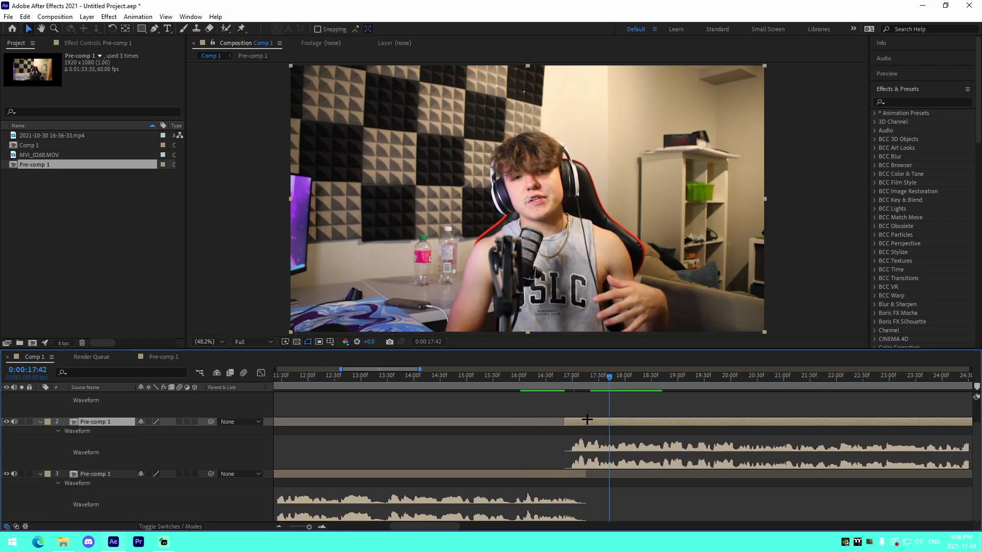
left_click(540, 375)
key("space")
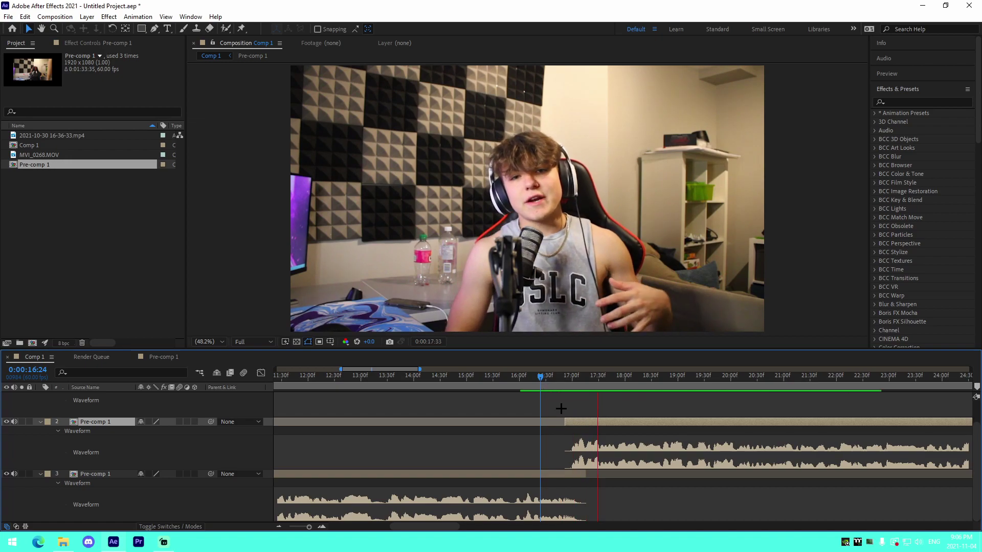
Step: Reorder the second clip's layer below the first clip and replay the transition from 0:00:16:23
left_click_drag(107, 423, 21, 463)
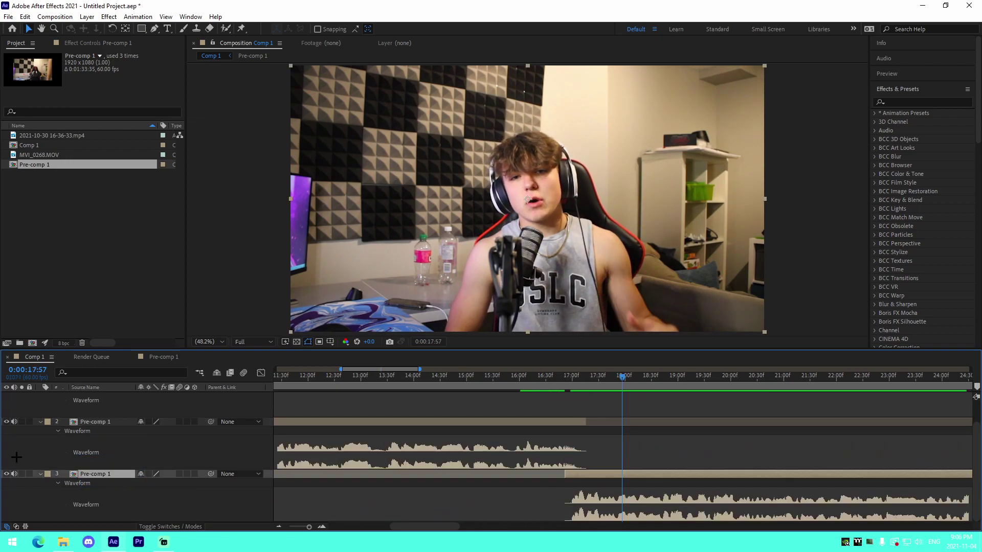
scroll(41, 475, "up", 1)
left_click_drag(547, 377, 539, 383)
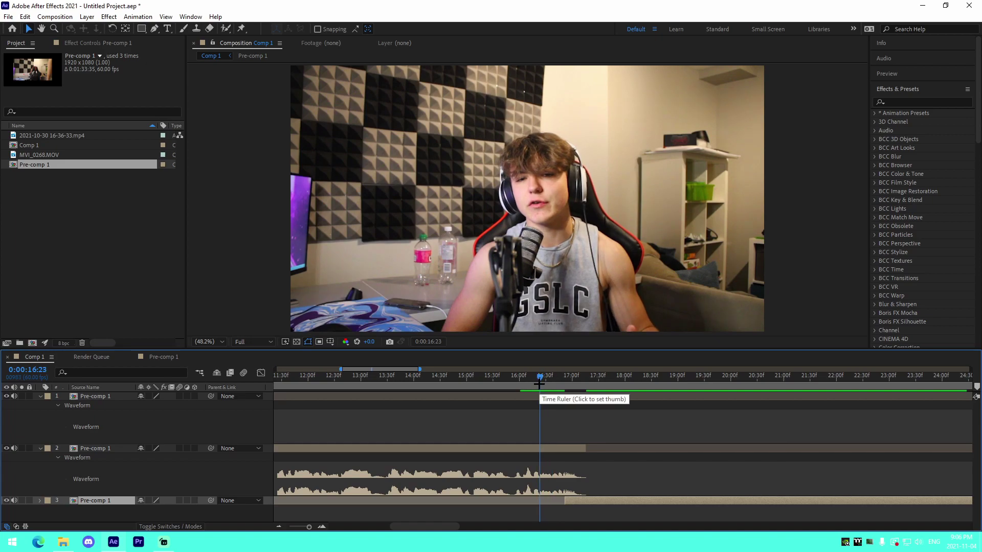
key("space")
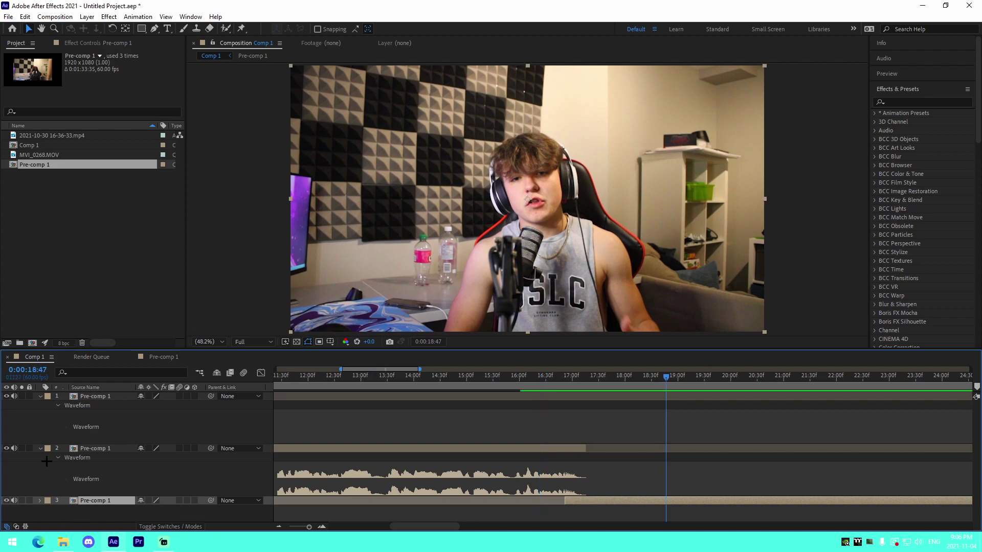
Step: Collapse the first clip's waveform, move the third clip back to about 0:00:36, and go to the second clip's end
left_click(41, 448)
left_click(280, 527)
left_click(280, 527)
left_click(280, 527)
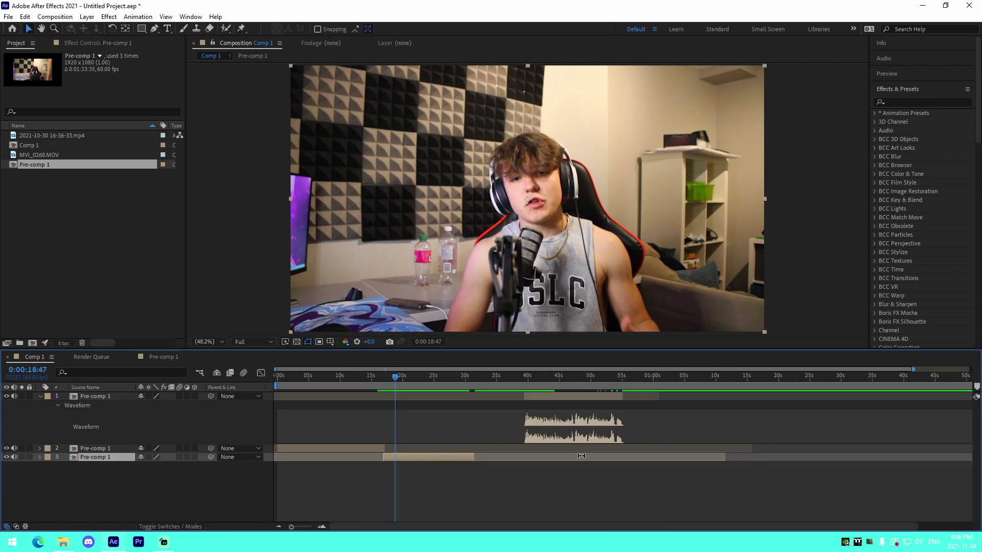
left_click_drag(528, 397, 506, 397)
left_click(476, 378)
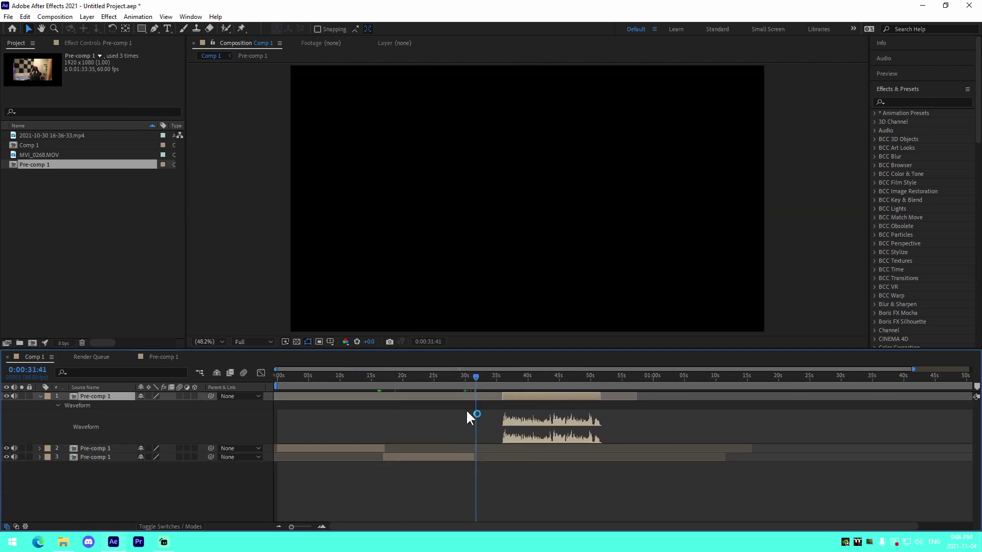
Step: Reveal the second clip's waveform and move the third clip to start at about 0:00:31, where the second clip's speech ends
left_click(322, 525)
left_click(427, 457)
key("l")
key("l")
left_click_drag(489, 476, 585, 463)
key("=")
key("=")
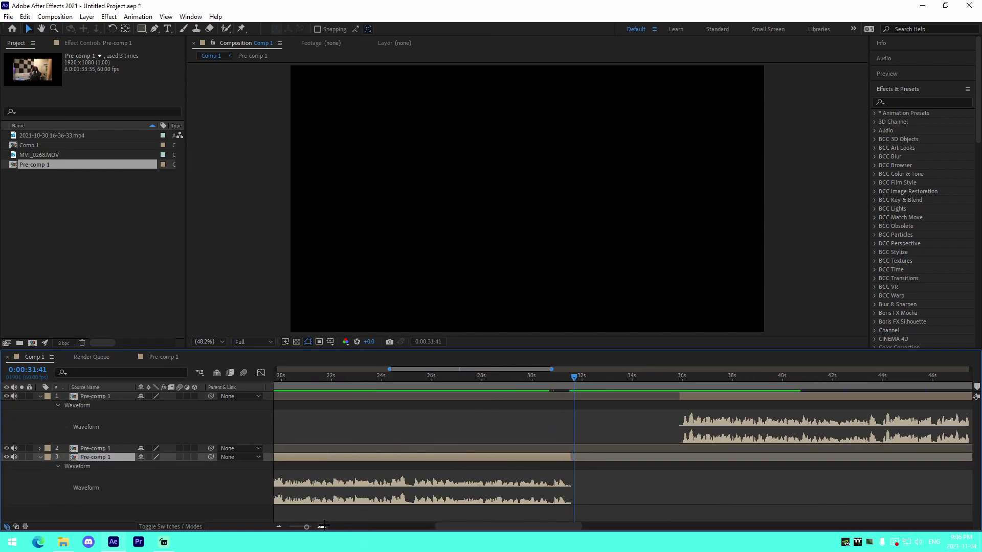
left_click(554, 387)
left_click_drag(820, 392, 581, 418)
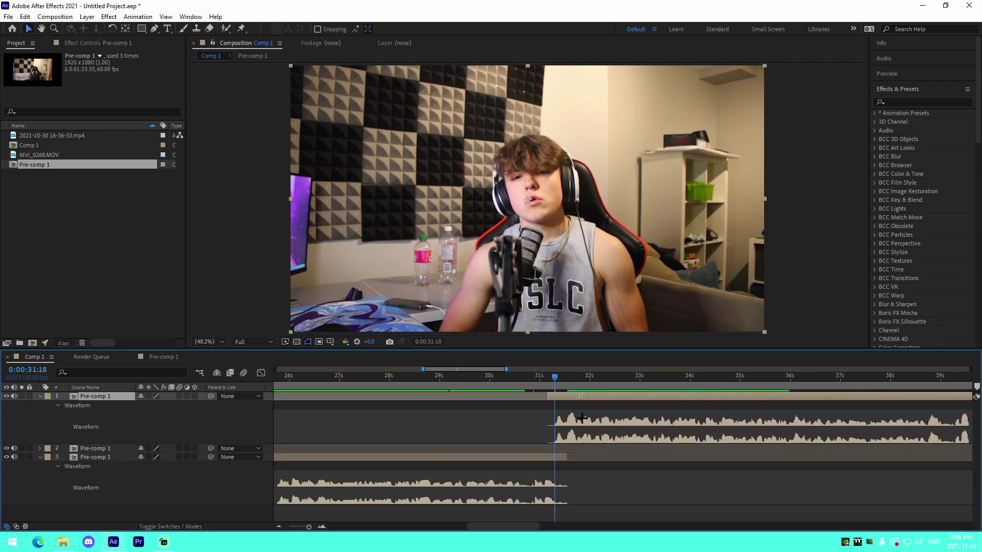
Step: Play the cut between the second and third clips, nudge the third clip slightly earlier, and replay it from 0:00:30:31
key("space")
key("space")
left_click_drag(564, 398, 561, 396)
left_click(515, 384)
key("space")
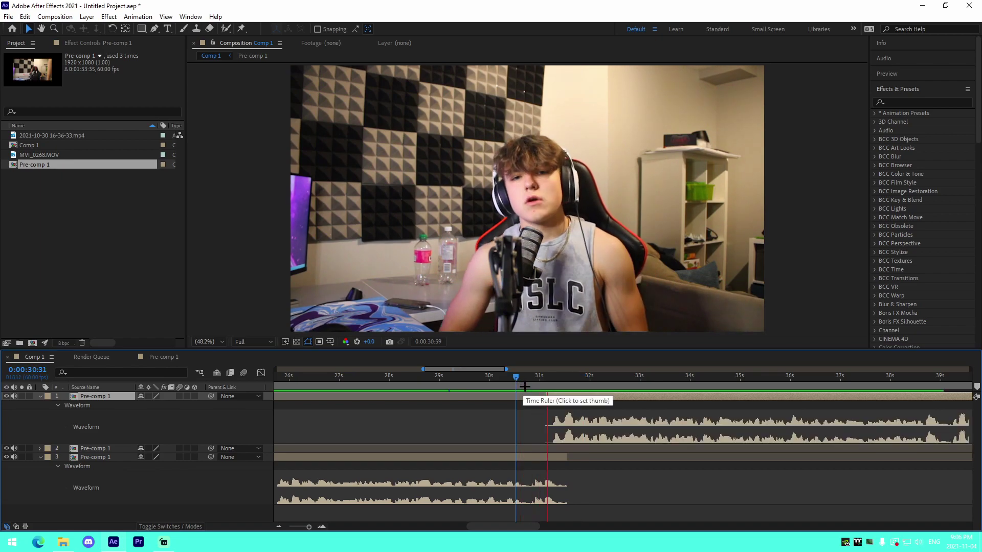
key("space")
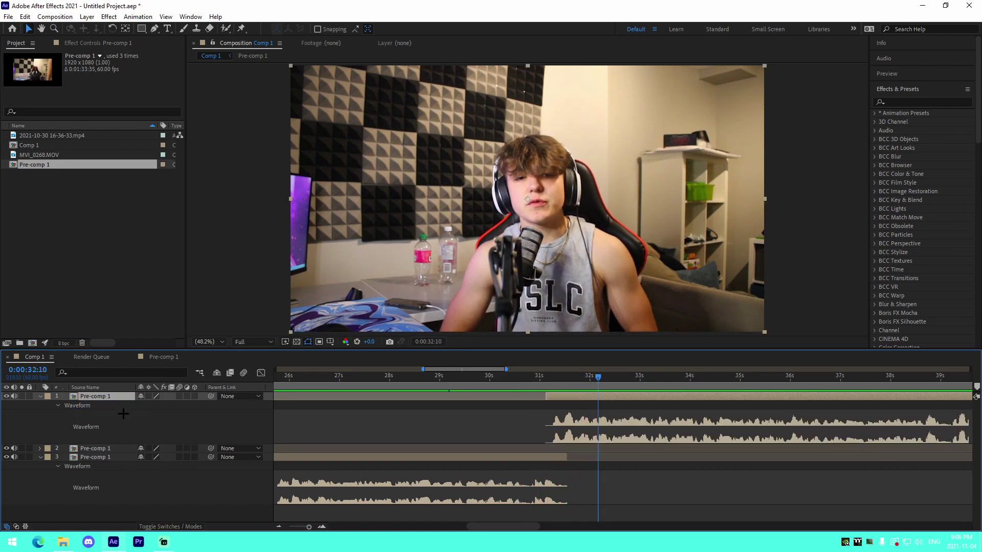
Step: Reorder the third clip's layer to the bottom of the stack and collapse the open waveforms
left_click_drag(136, 481, 134, 478)
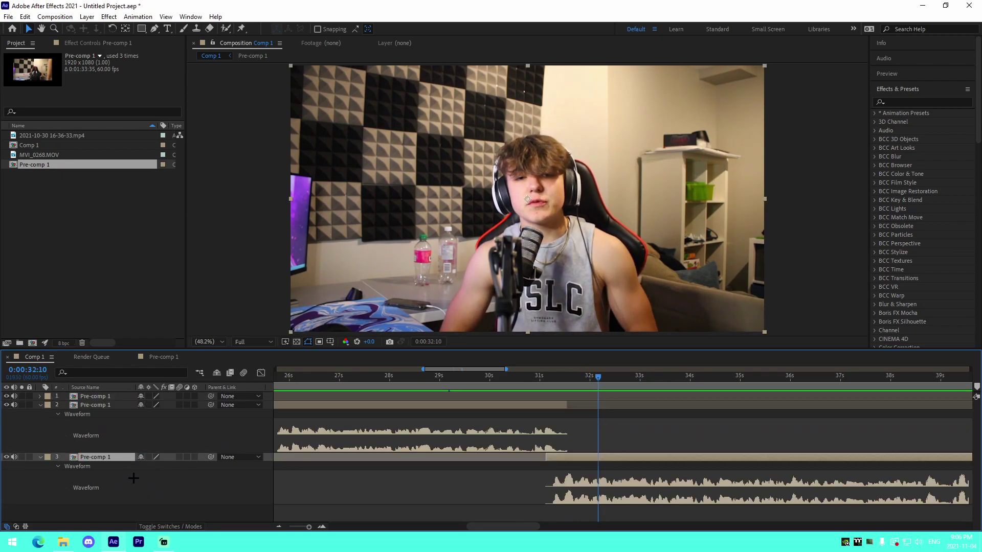
left_click(39, 457)
left_click(39, 404)
left_click(280, 527)
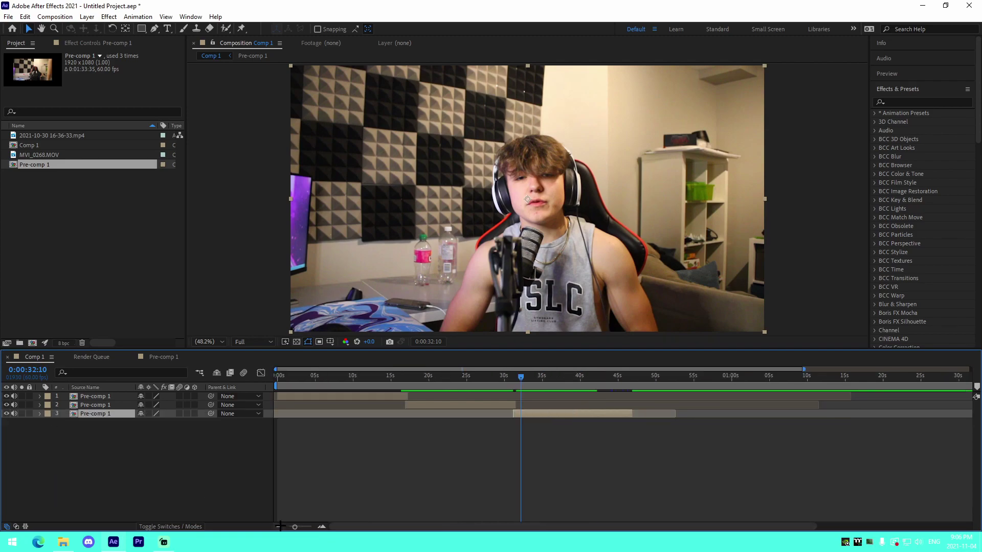
left_click(523, 479)
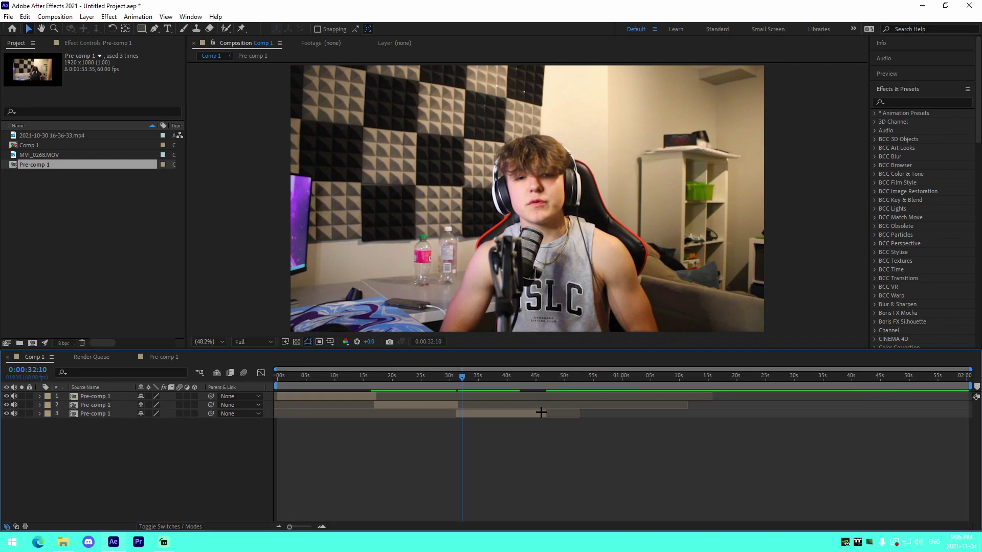
Step: Return to the composition start and apply the S_BlurMoCurves effect to the first Pre-comp 1 clip
key("Home")
left_click(323, 527)
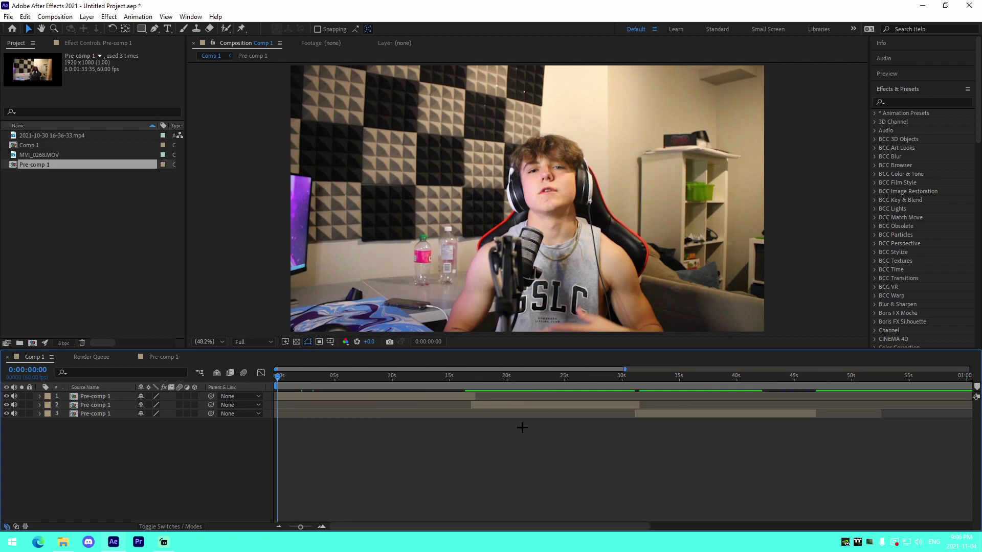
left_click(327, 395)
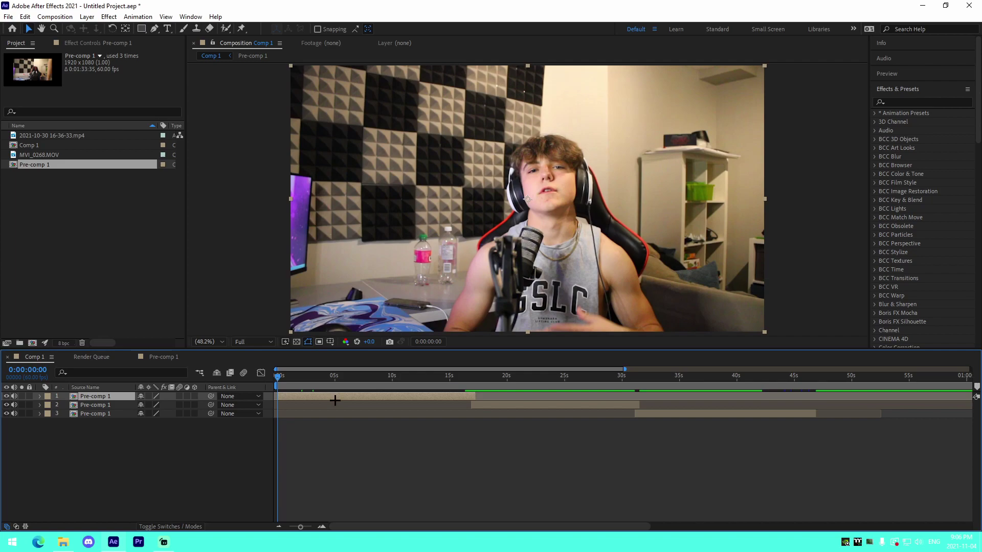
key("ctrl+space")
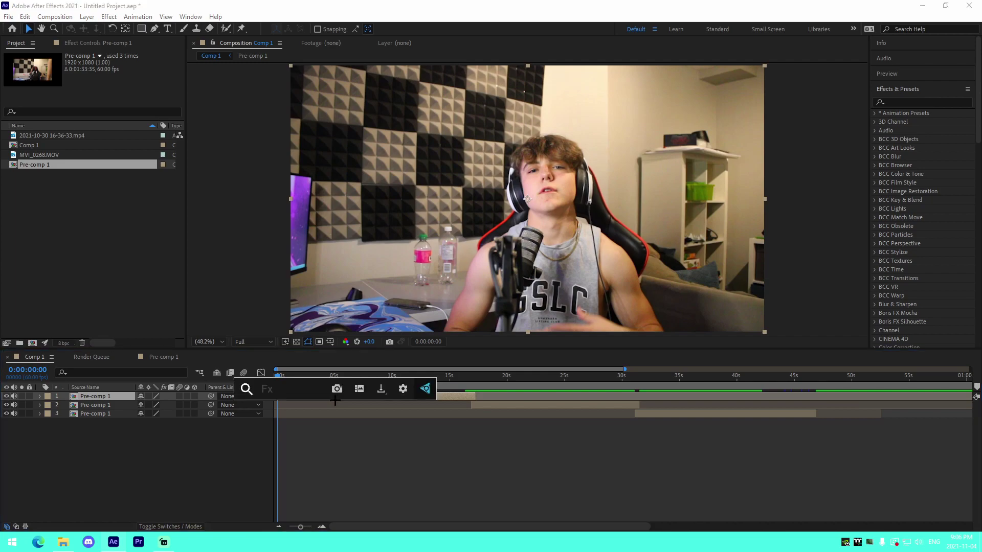
type("blurmo")
key("Return")
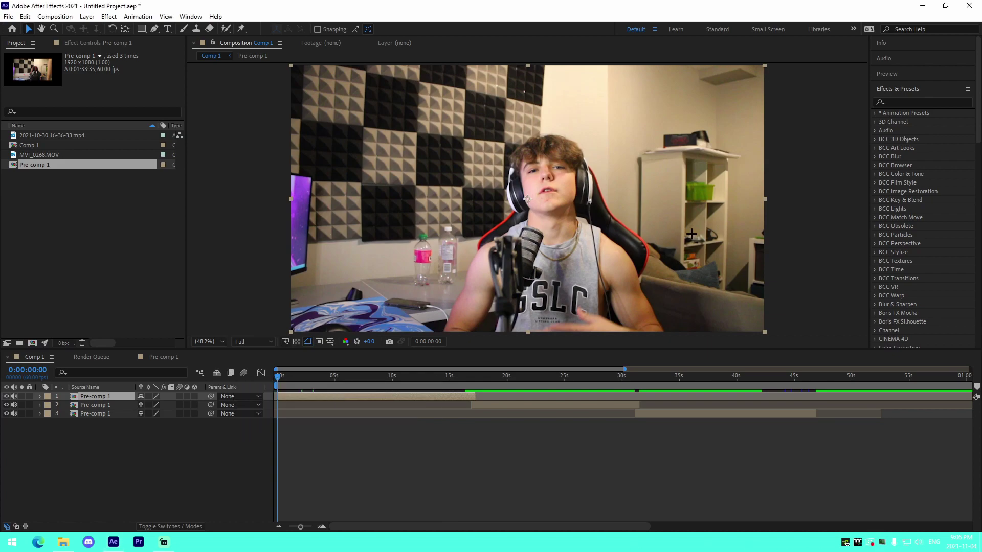
left_click(904, 102)
type("blurmo")
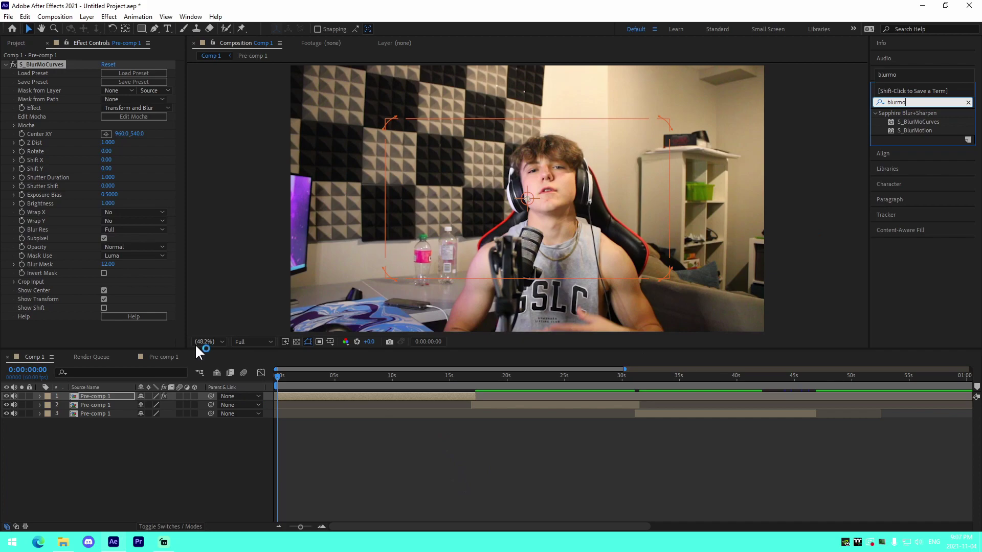
Step: Enable keyframing for the effect's Z Dist at 0:00:00:00 and set its value to 0.5
left_click(322, 527)
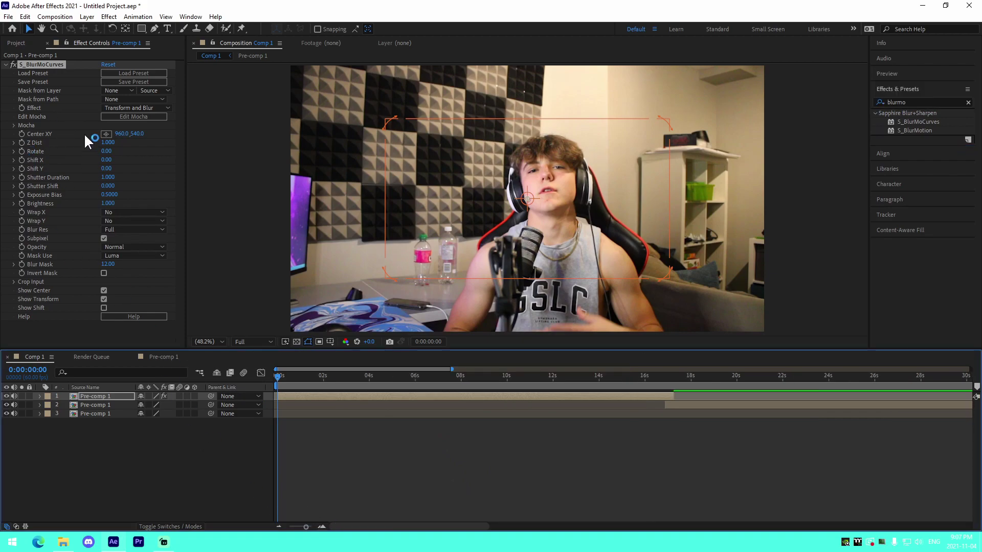
left_click(24, 145)
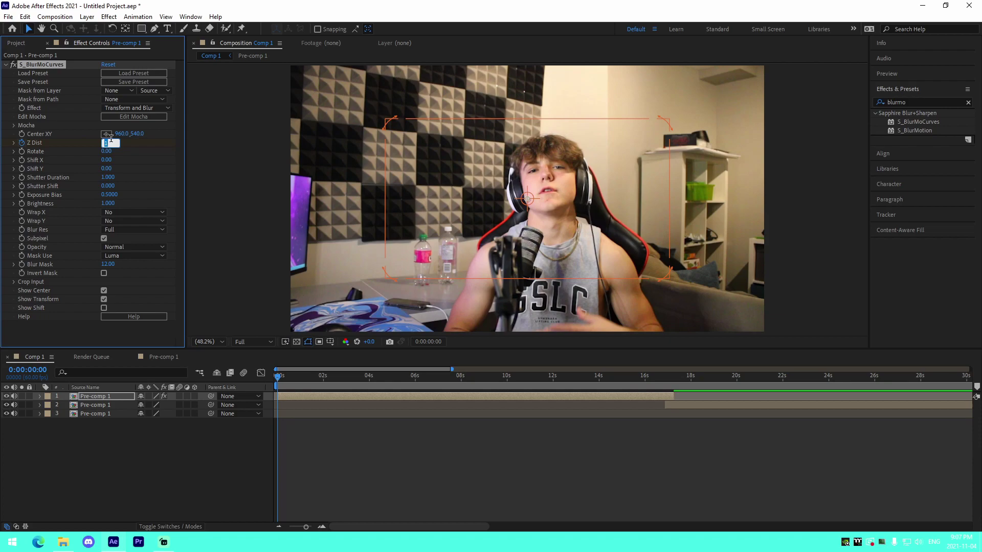
type("0.5")
key("Return")
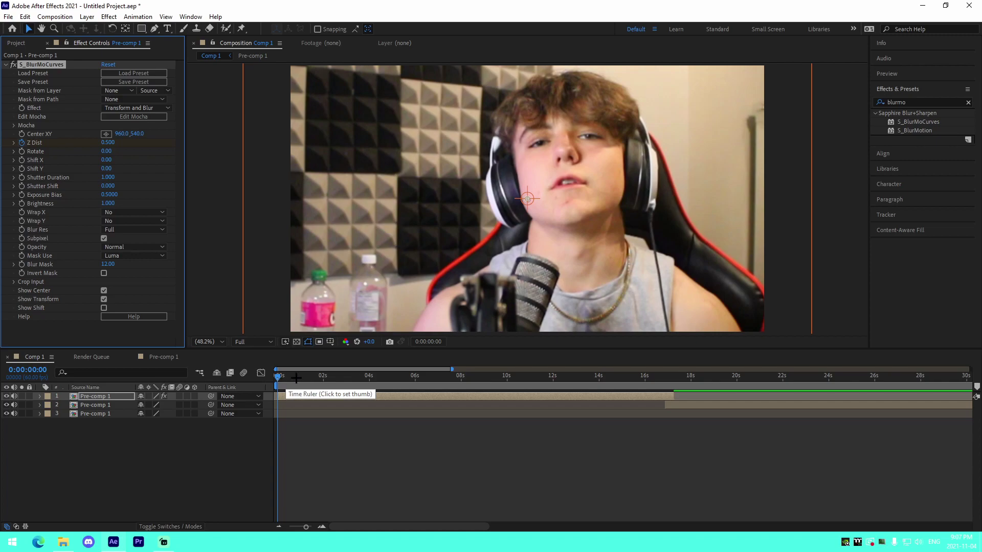
Step: Advance to 0:00:00:35 and set a Z Dist keyframe of 1
key("space")
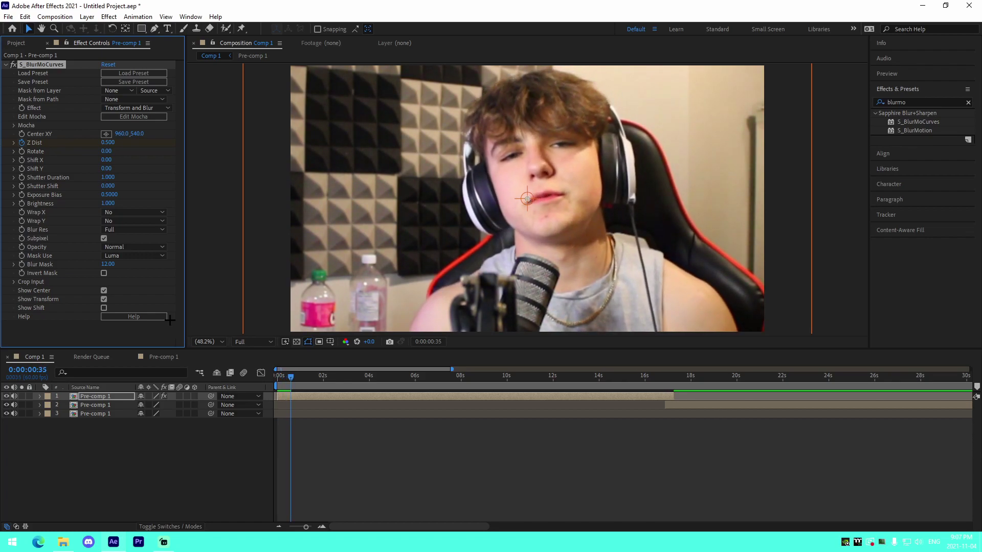
type("1")
key("Return")
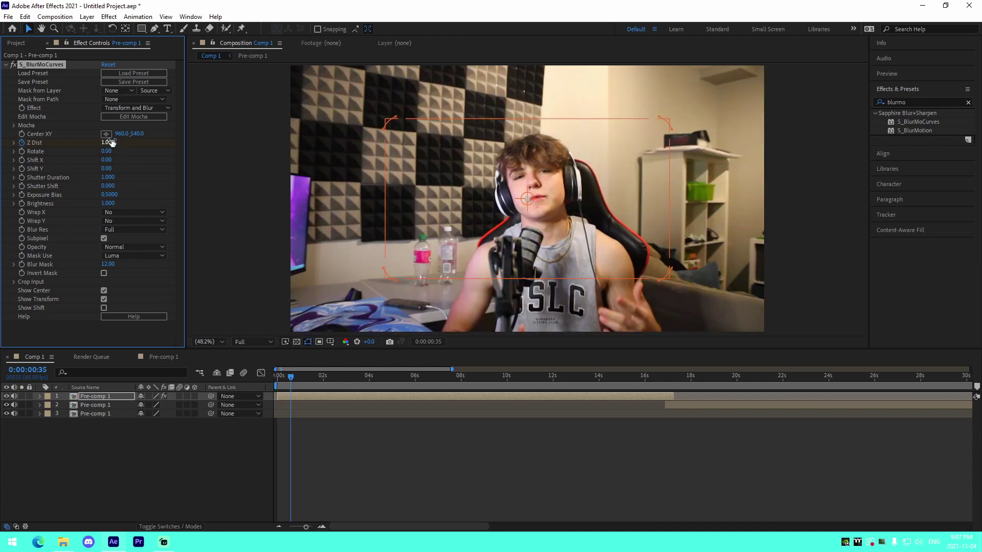
Step: Show the first clip's Z Dist keyframes in the timeline and preview the zoom-out from the composition start
key("u")
left_click(322, 527)
left_click(322, 527)
left_click_drag(486, 470, 521, 469)
key("Home")
key("space")
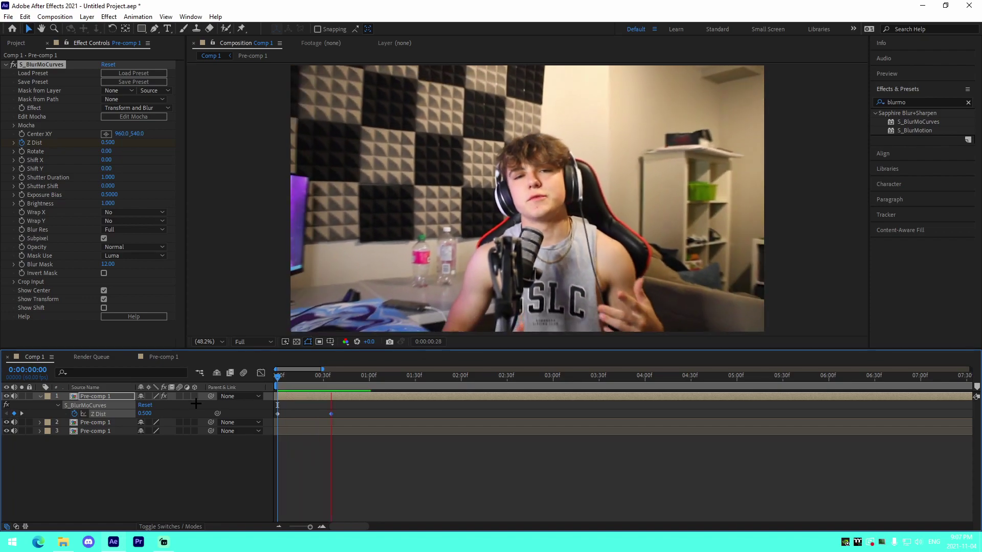
Step: Reshape the first clip's Z Dist curve in the Graph Editor to rise steeply at first and ease out toward the second keyframe
key("space")
left_click_drag(348, 412, 262, 416)
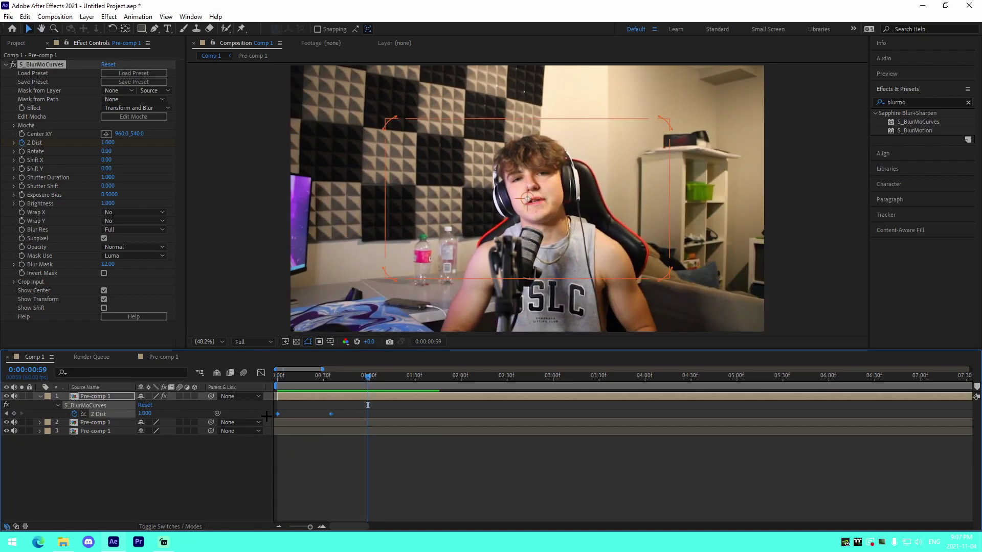
left_click(260, 373)
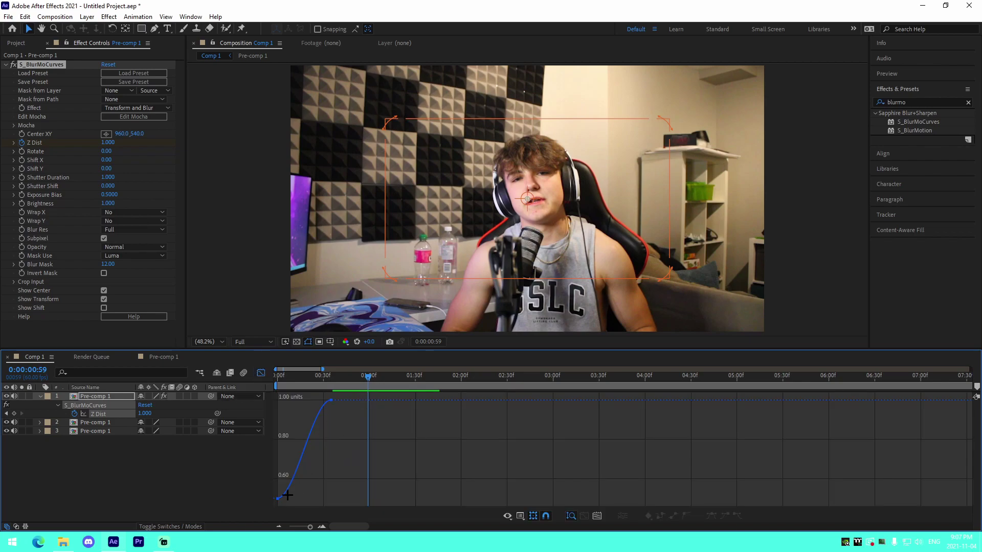
scroll(328, 473, "up", 5)
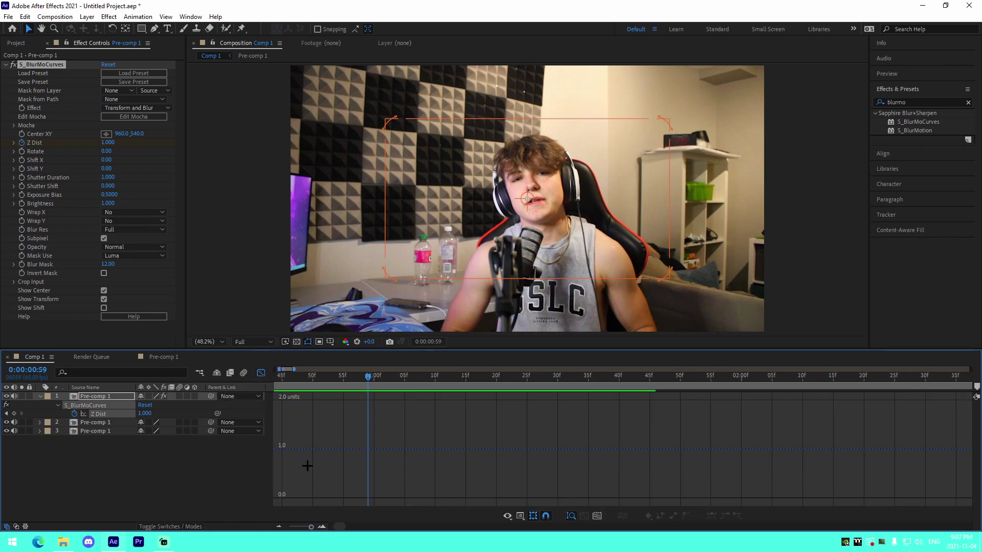
left_click(277, 499)
left_click_drag(349, 499, 275, 414)
left_click_drag(418, 402, 288, 401)
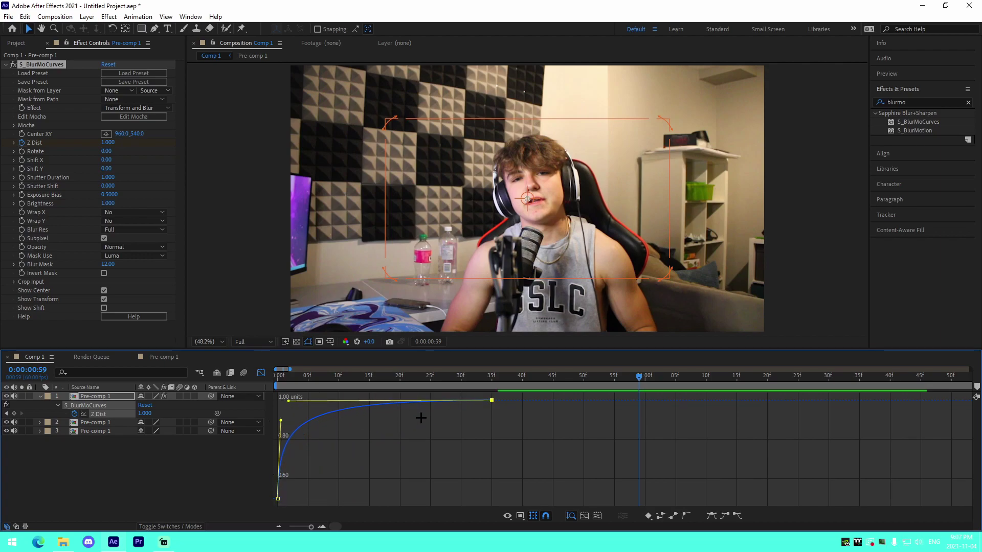
Step: Preview the eased zoom-out from the composition start
left_click(278, 379)
key("space")
key("space")
key("space")
left_click_drag(298, 381, 150, 393)
key("space")
key("space")
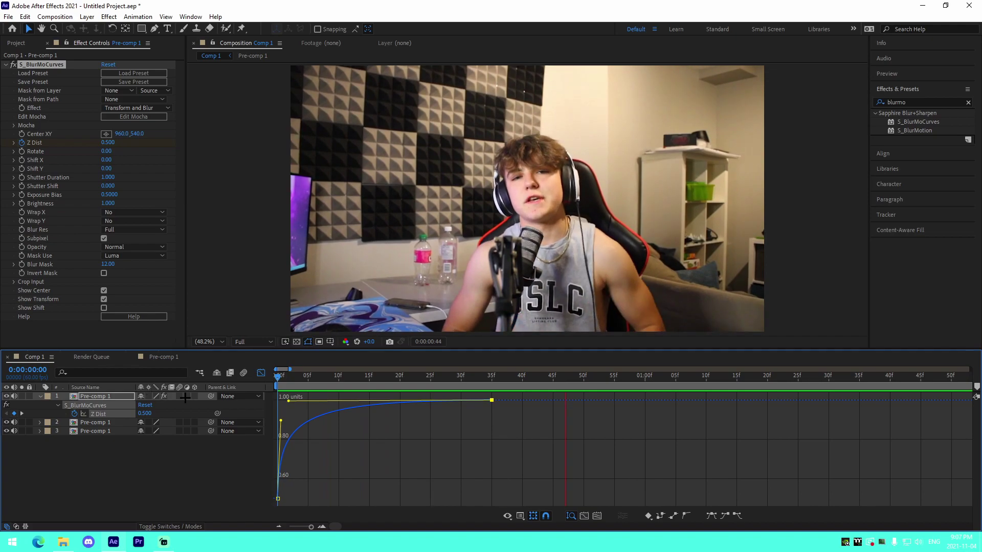
key("space")
Step: Extend the second Z Dist keyframe's incoming handle back to the start of the curve and preview the zoom again
left_click_drag(289, 404, 277, 403)
key("space")
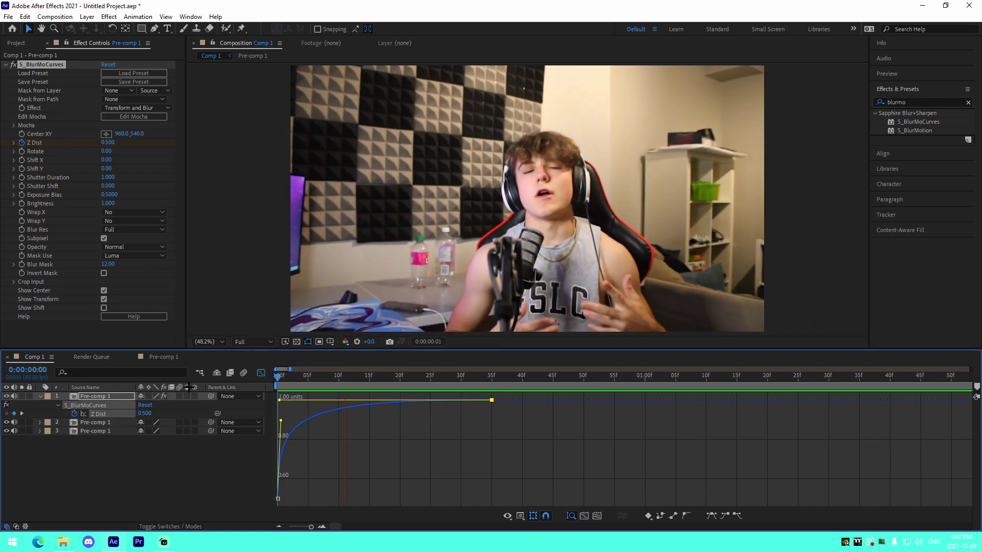
key("space")
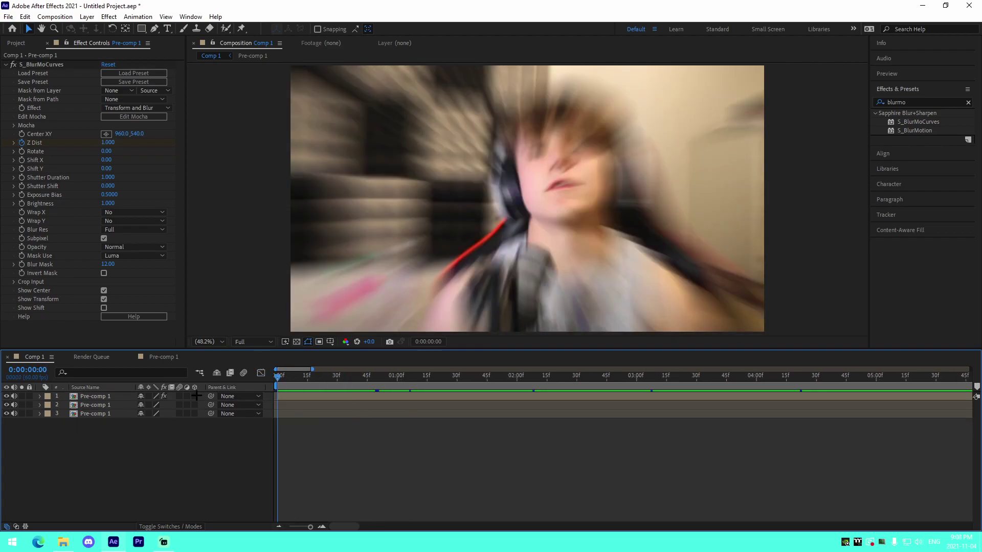
Step: Fade in the first Pre-comp 1 clip with Opacity keyframes of 0% at 0:00:00:00 and 100% at 0:00:00:07, and preview it
left_click(306, 398)
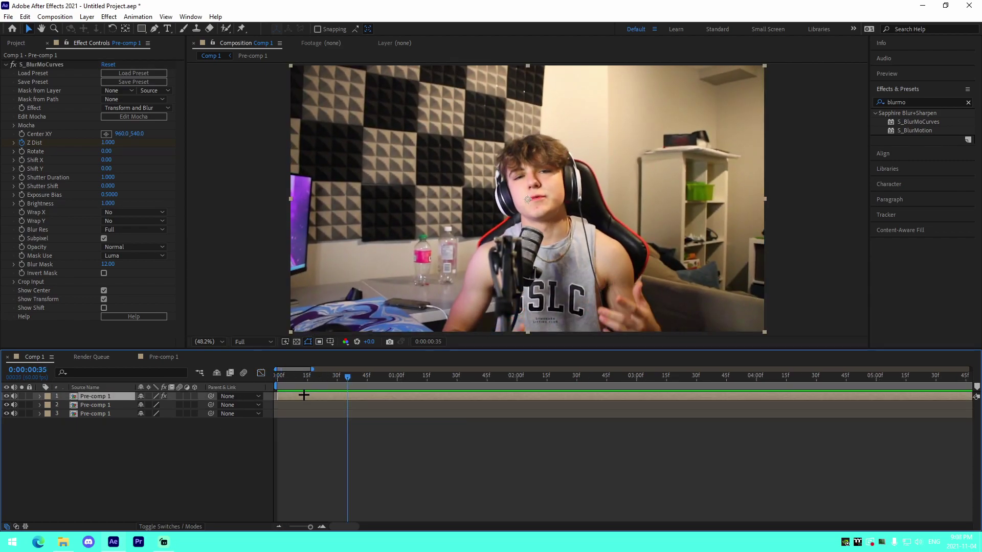
key("t")
key("Home")
left_click(65, 405)
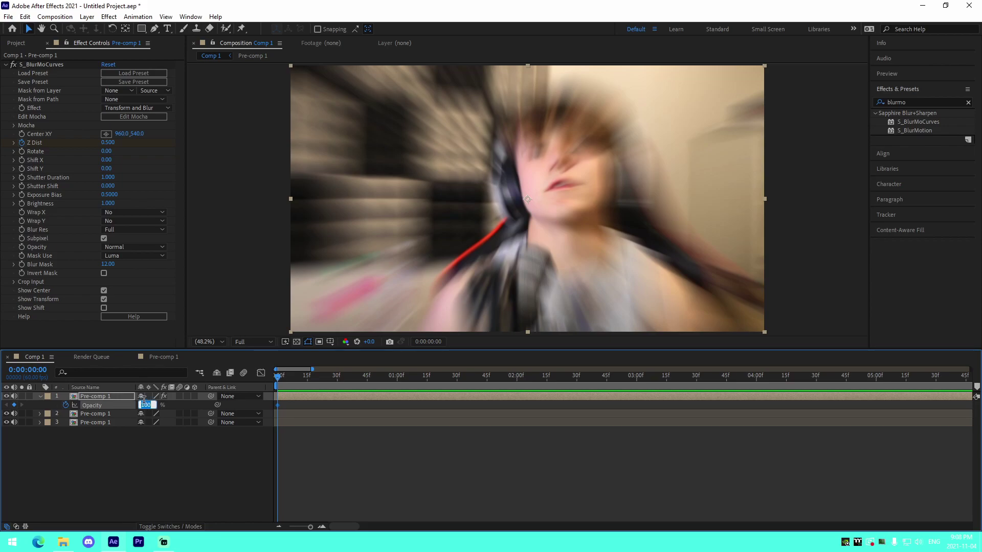
type("0")
key("Return")
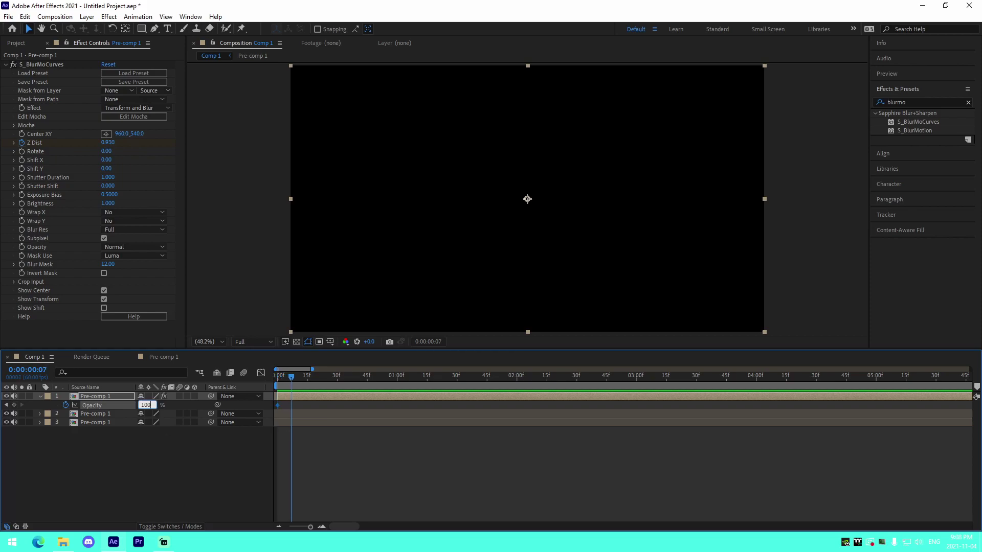
key("Return")
key("Home")
key("space")
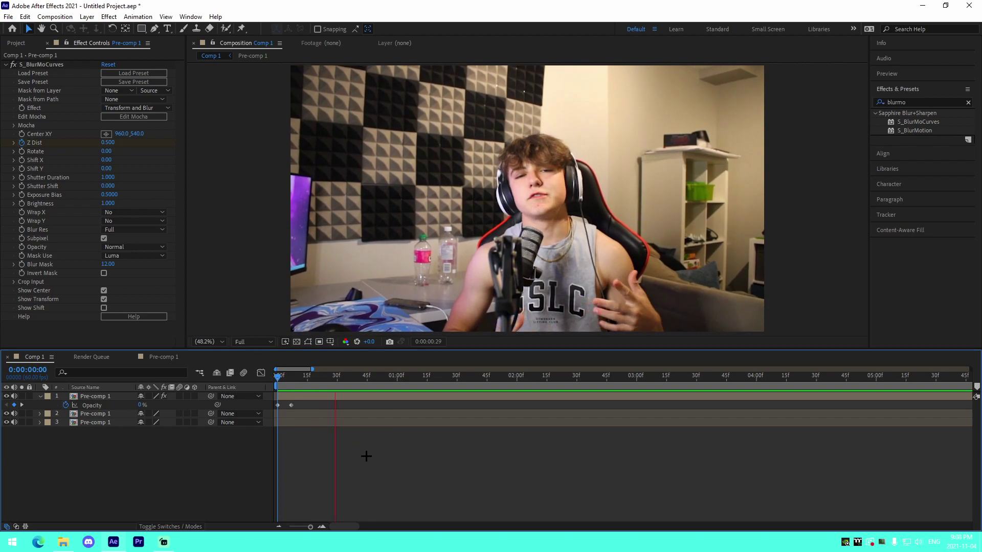
Step: Collapse the first clip's properties, show all three clips in the timeline, and play the composition from the start
left_click(39, 396)
left_click(278, 526)
left_click(279, 527)
left_click(276, 376)
left_click(278, 527)
left_click(279, 526)
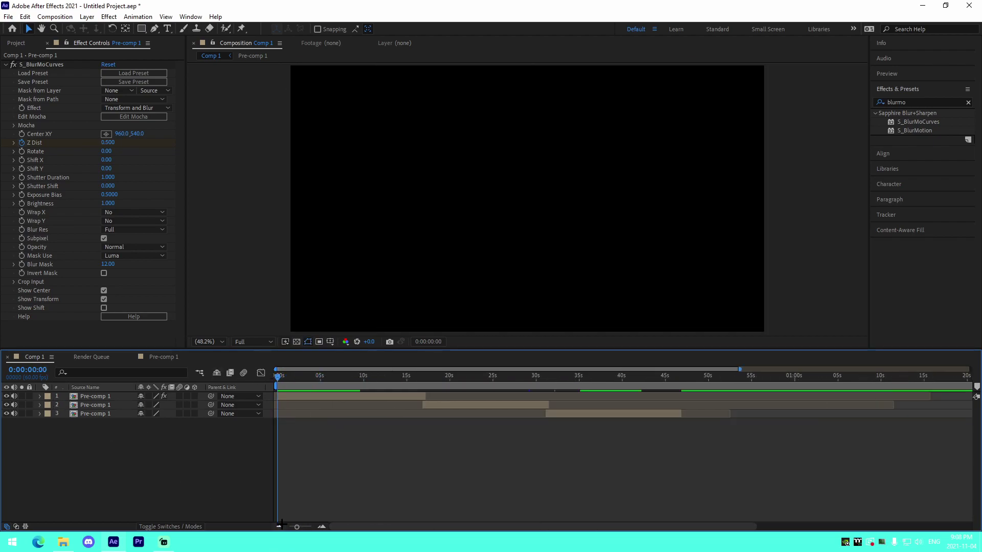
key("space")
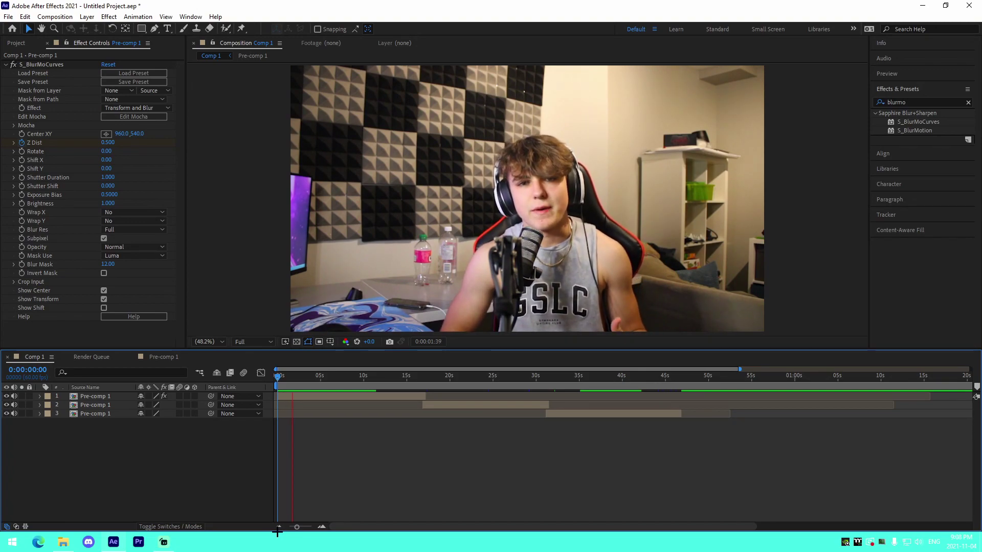
Step: Play through the join between the first two clips, select the second clip, and place the playhead at 0:00:19:04
left_click(364, 377)
left_click_drag(367, 380, 419, 377)
left_click(322, 527)
key("space")
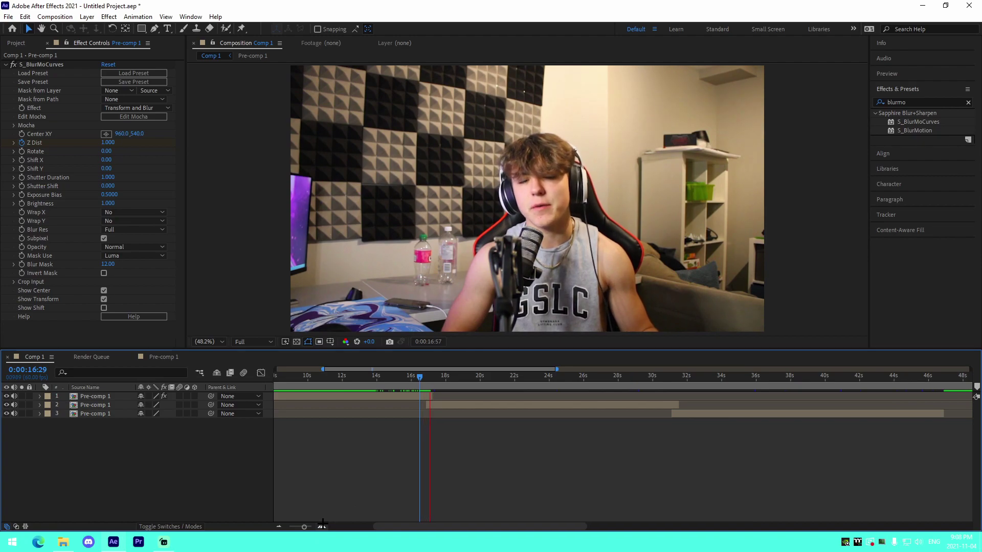
left_click(465, 405)
left_click_drag(457, 384, 464, 384)
Step: Switch to File Explorer and browse the 4TB hard drive (E:) to its Thumbnail folder for an After Effects logo
left_click(66, 543)
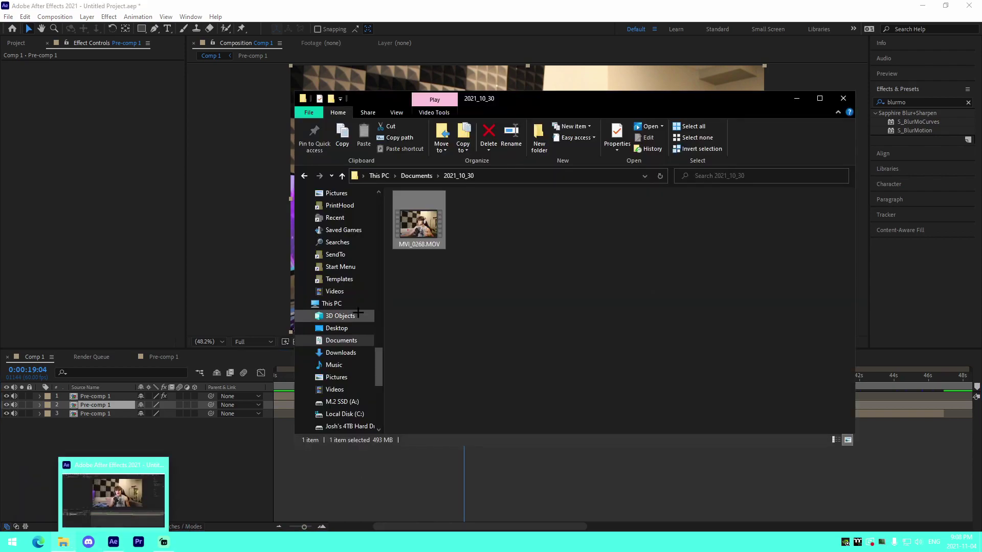
left_click(335, 304)
double_click(698, 319)
scroll(464, 393, "down", 20)
scroll(463, 393, "down", 5)
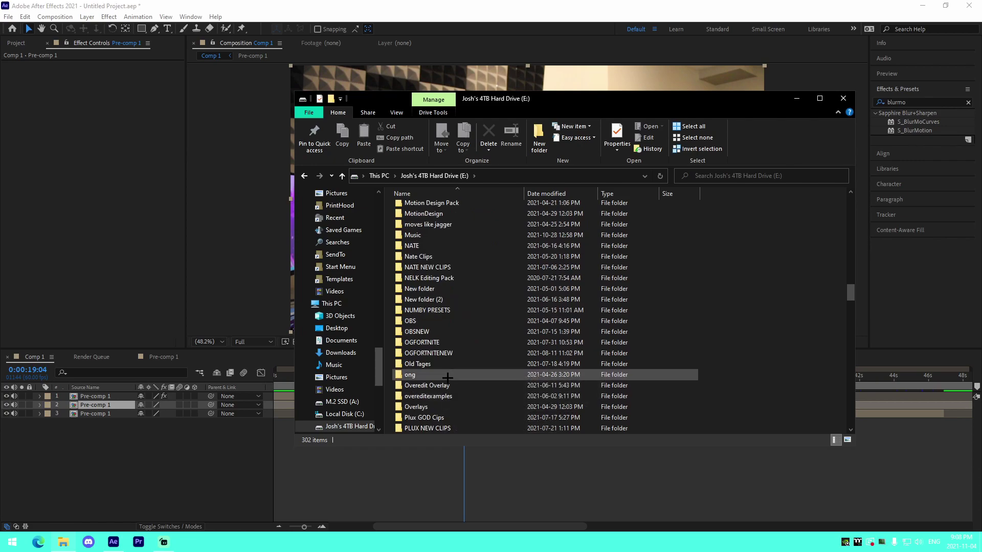
scroll(448, 377, "down", 6)
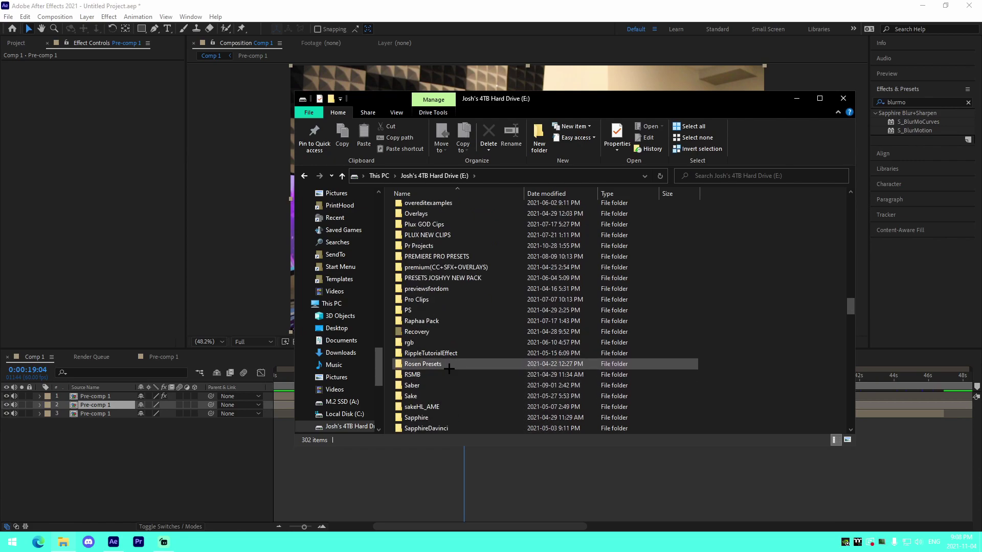
scroll(444, 411, "down", 5)
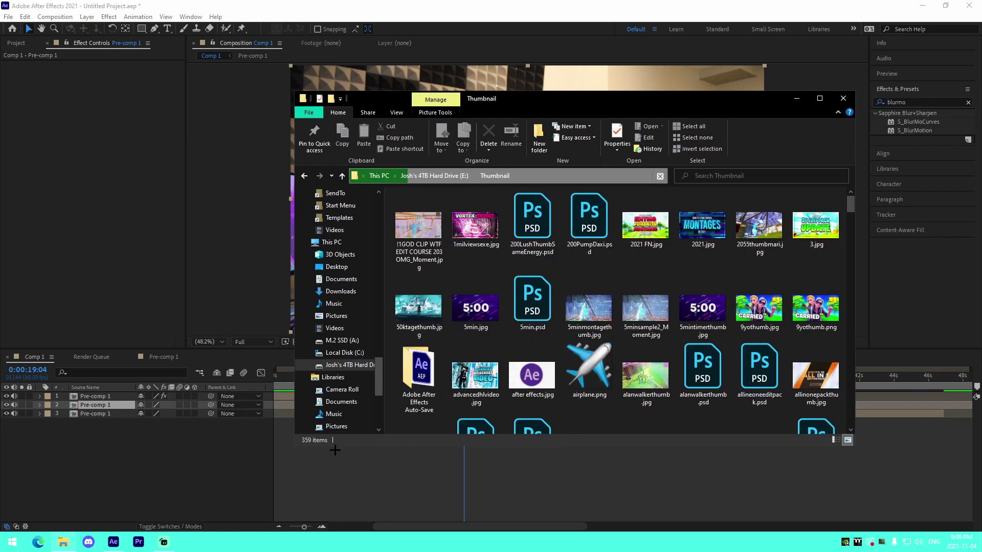
Step: Switch to the web browser, open google.ca, and search its images for "after effects png"
mouse_move(65, 541)
key("alt+d")
type("google.ca")
key("Return")
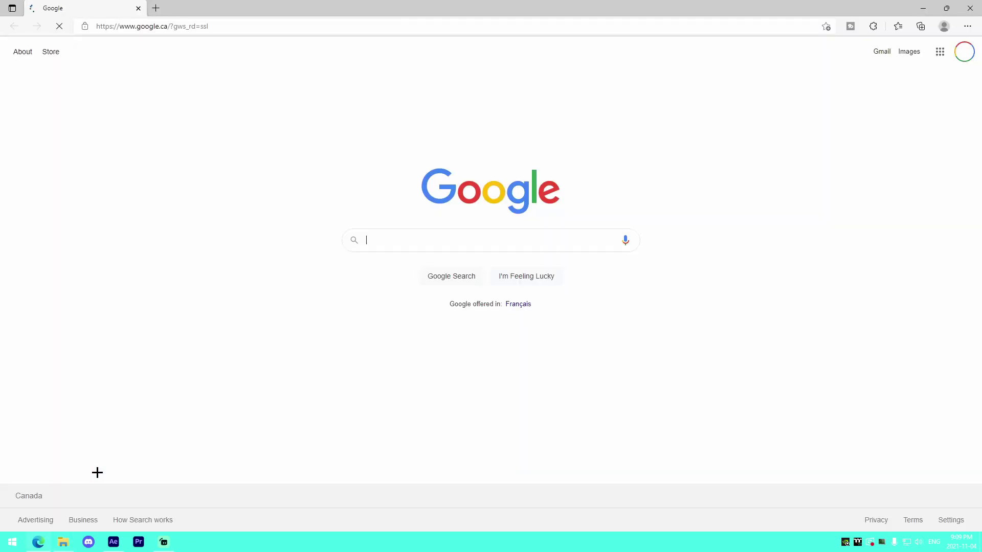
type("after effects")
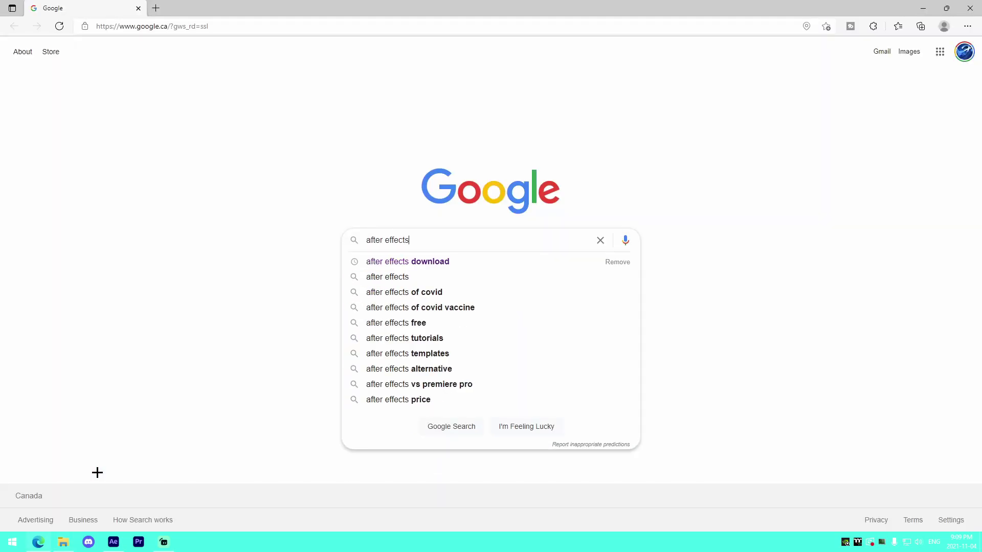
type(" op")
key("BackSpace")
key("BackSpace")
type("png")
key("Return")
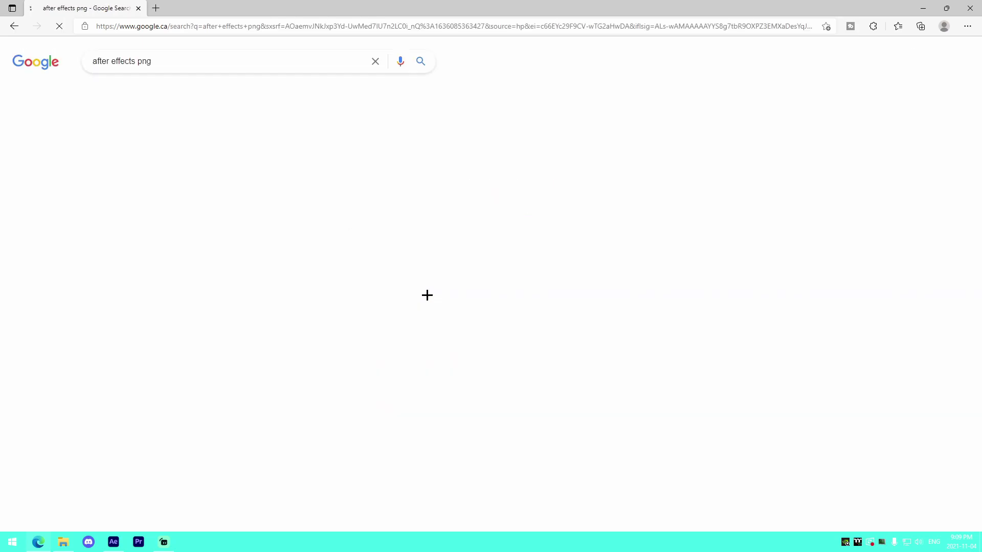
left_click(145, 93)
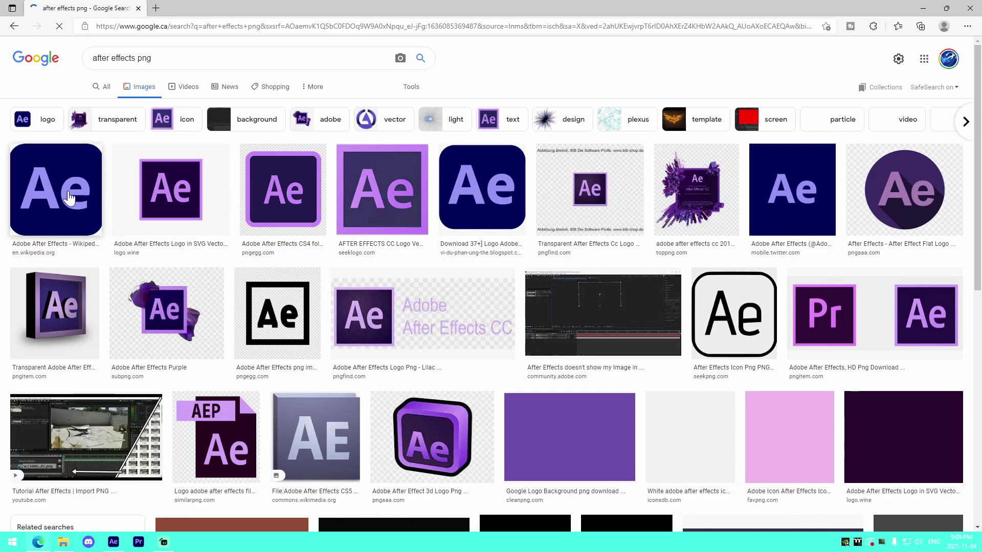
Step: Save Wikipedia's After Effects logo image to the Desktop as a PNG named After Effects
left_click(70, 198)
right_click(668, 231)
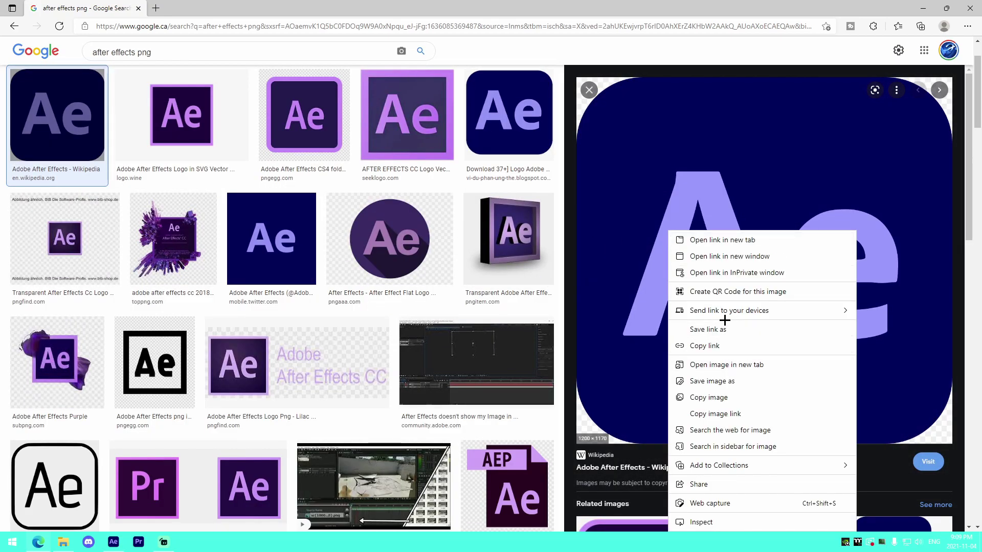
left_click(710, 397)
right_click(684, 322)
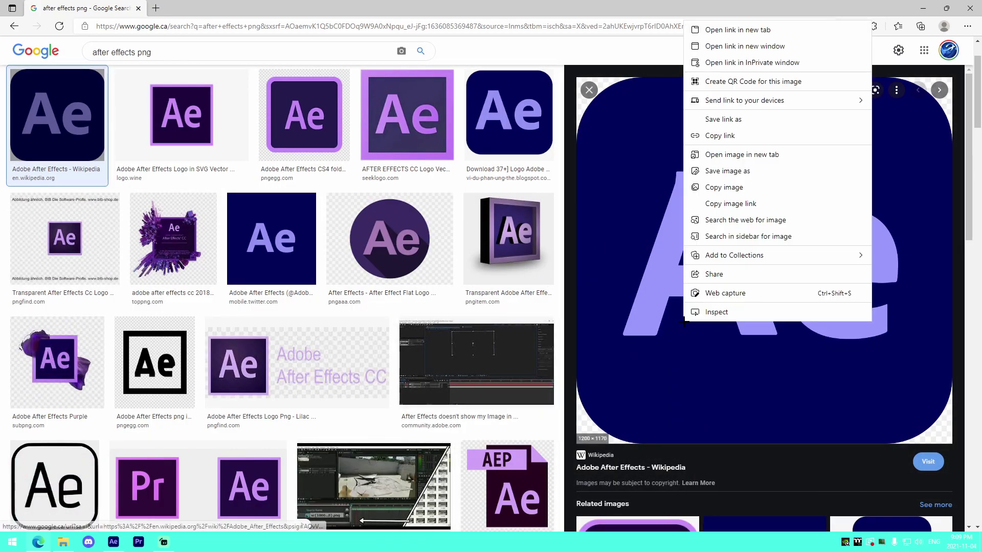
left_click(724, 173)
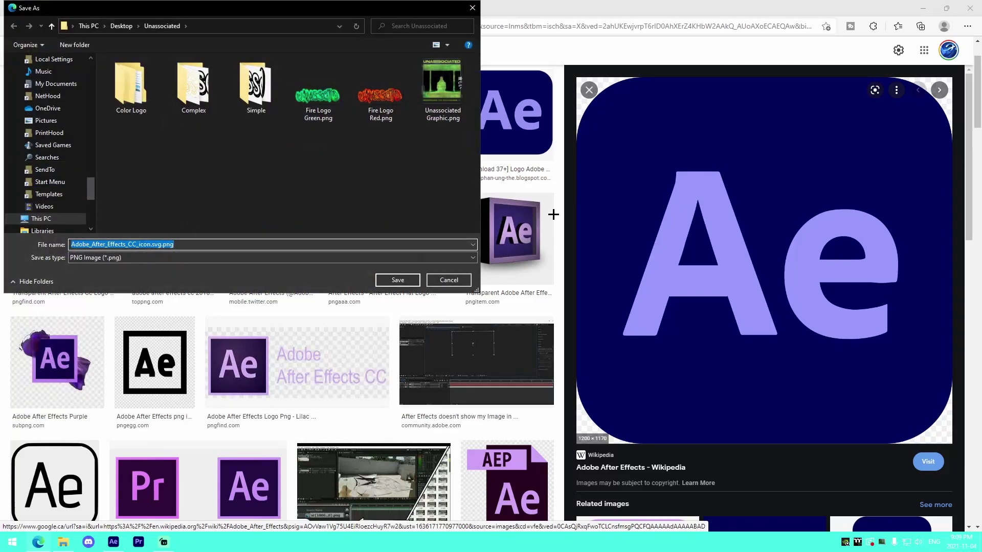
type("After Effects")
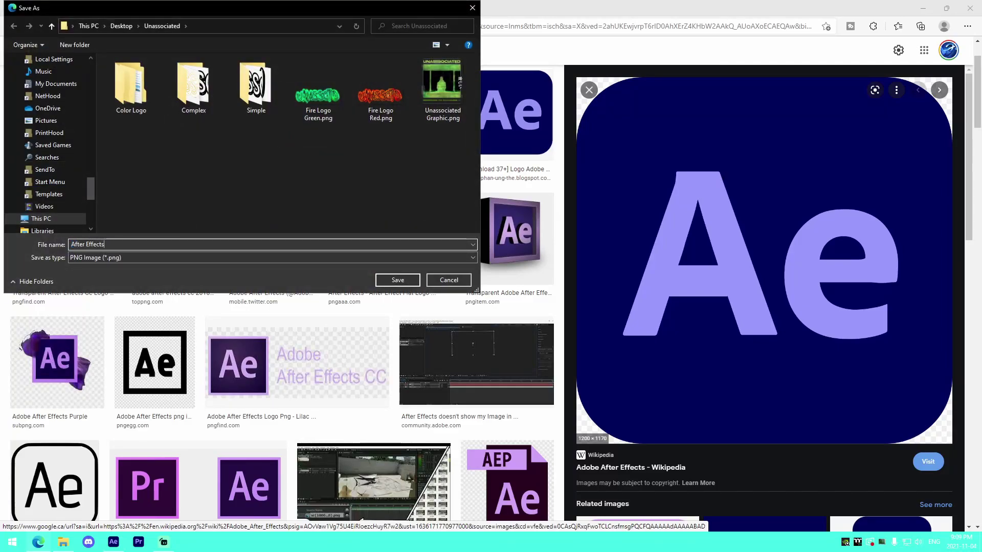
scroll(51, 144, "up", 10)
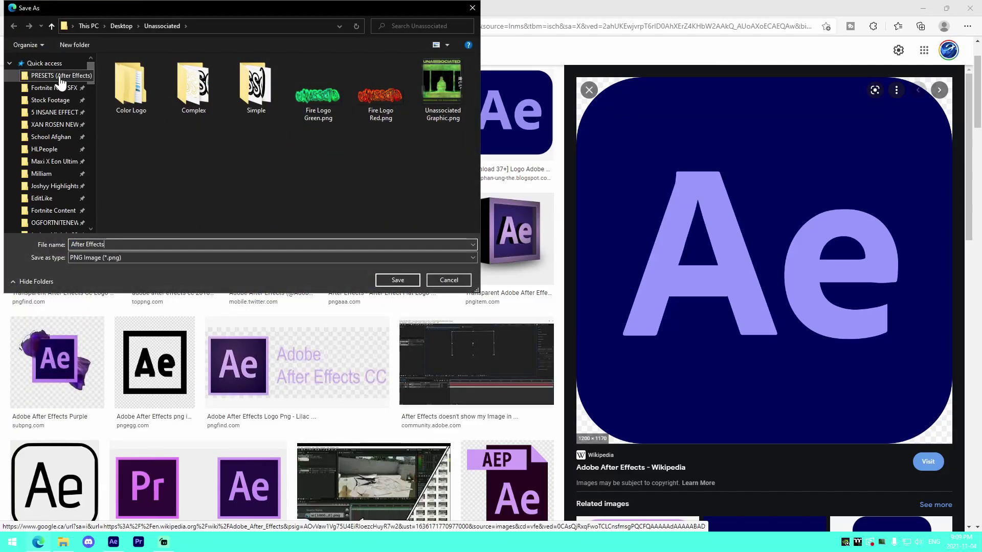
scroll(57, 169, "down", 5)
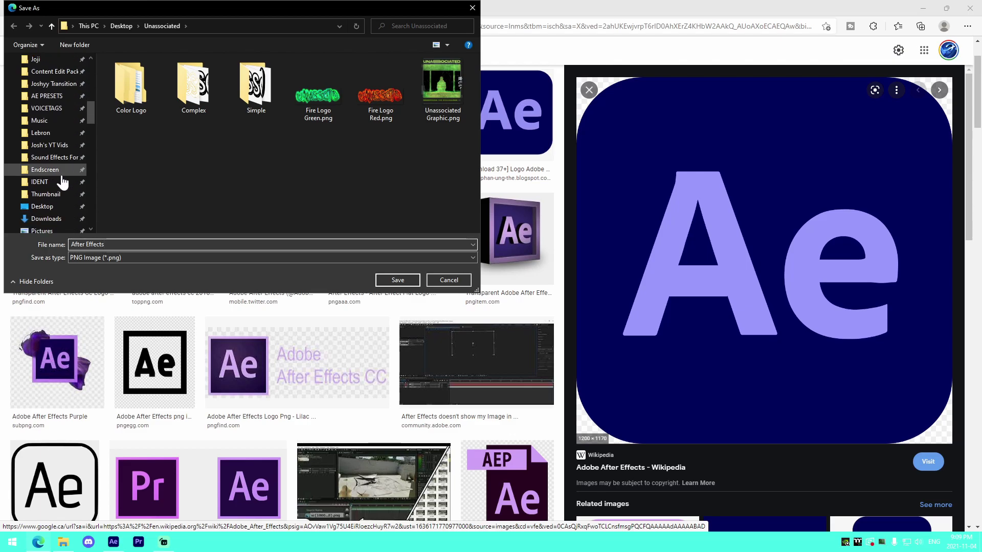
left_click(42, 206)
left_click(398, 279)
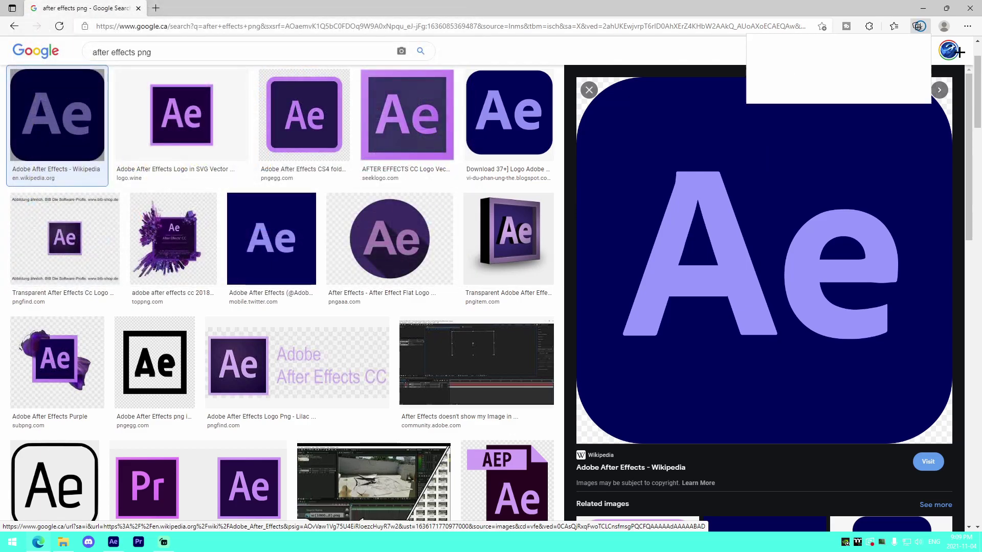
Step: Show the downloaded After Effects.png in its folder, minimize the browser, and add the image to Comp 1 as the top layer
left_click(885, 69)
left_click(923, 8)
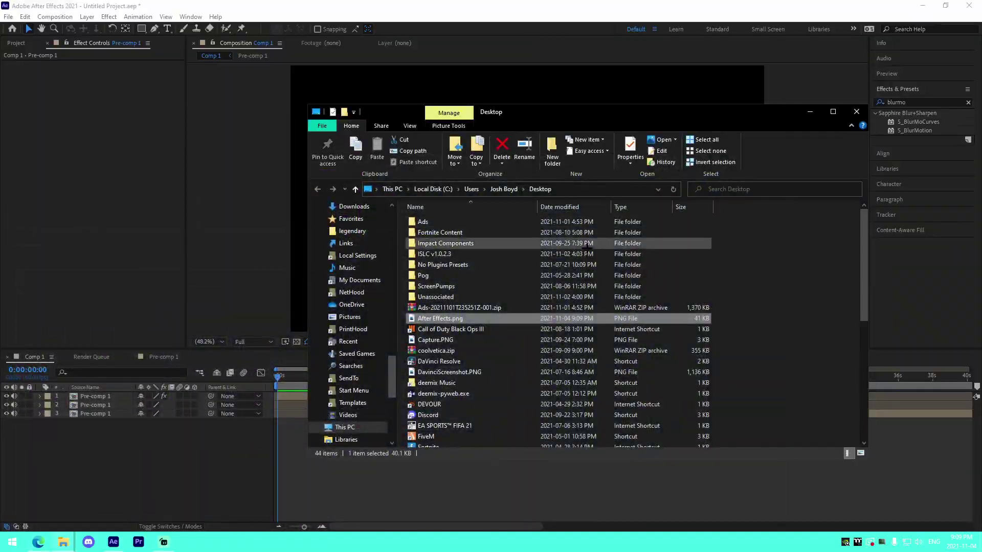
left_click_drag(454, 317, 339, 471)
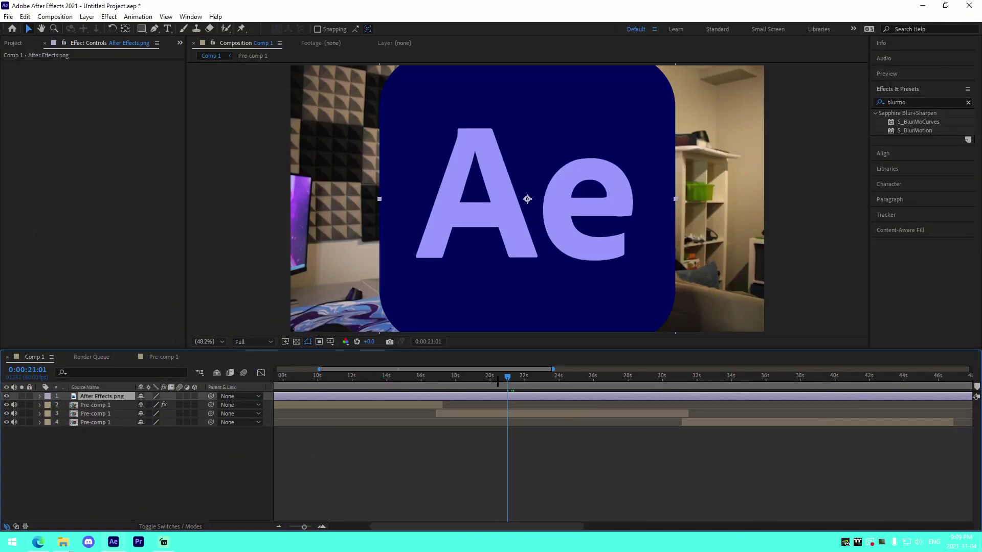
Step: Play the second Pre-comp 1 clip to find the logo's cue and add a layer marker on that clip at 0:00:18:49
left_click(464, 379)
left_click(470, 379)
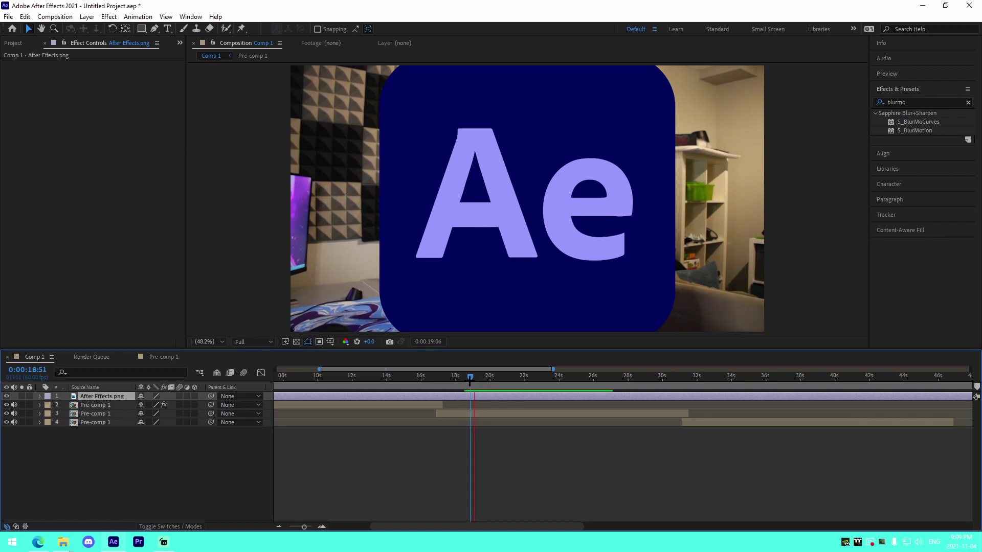
left_click(470, 413)
left_click(495, 454)
left_click(478, 413)
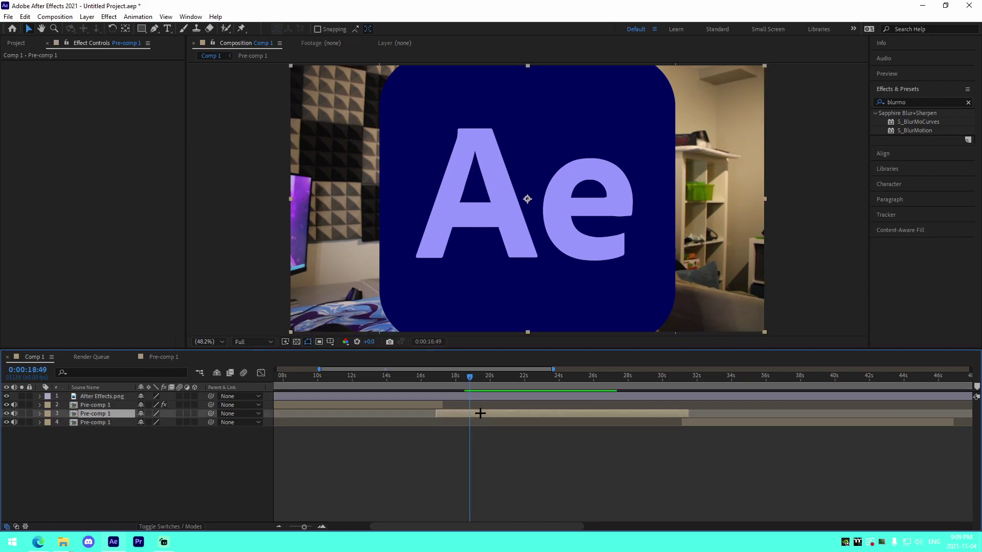
Step: Trim the After Effects.png layer to start at 0:00:18:29, removing the part before it
left_click(480, 397)
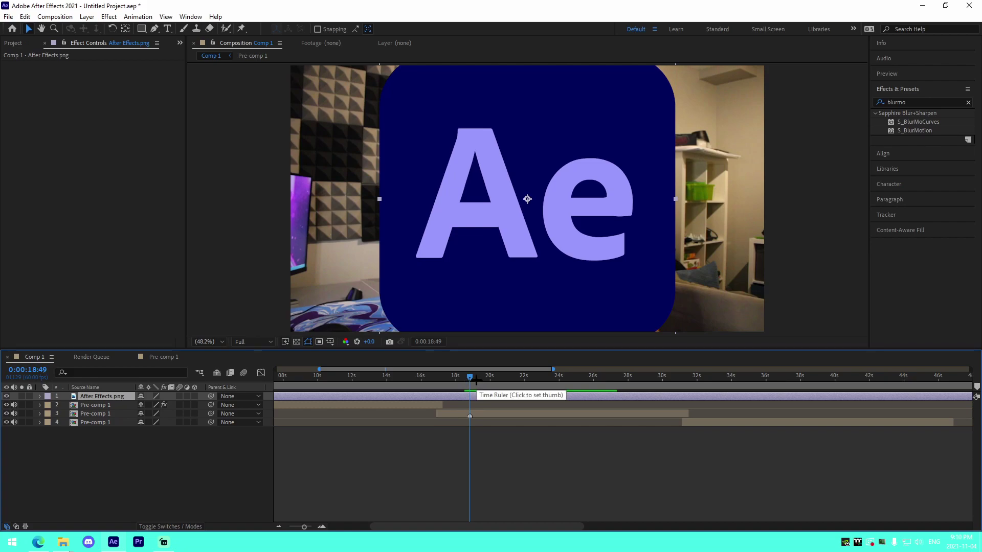
key("Page_Up")
key("Page_Up")
key("Page_Up")
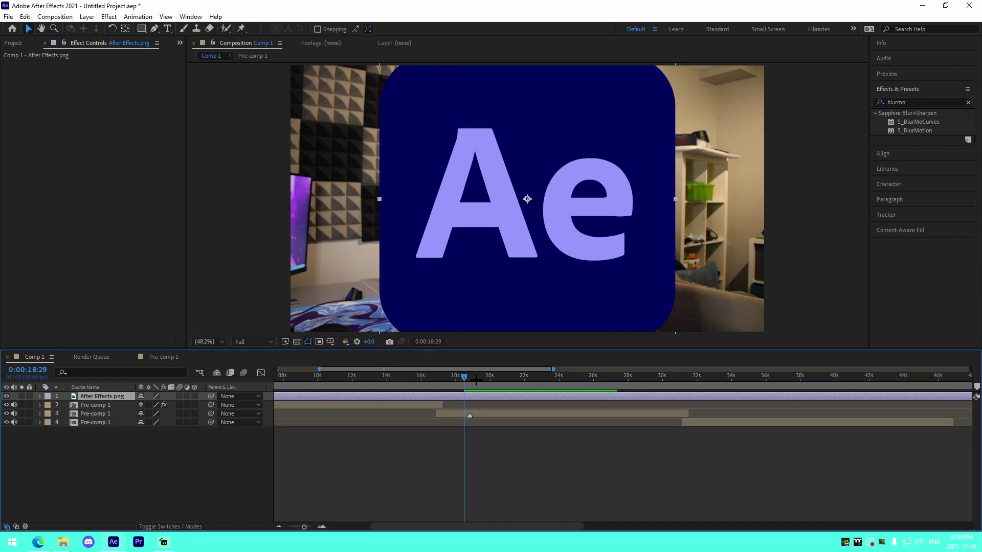
key("ctrl+shift+d")
left_click(461, 406)
key("Delete")
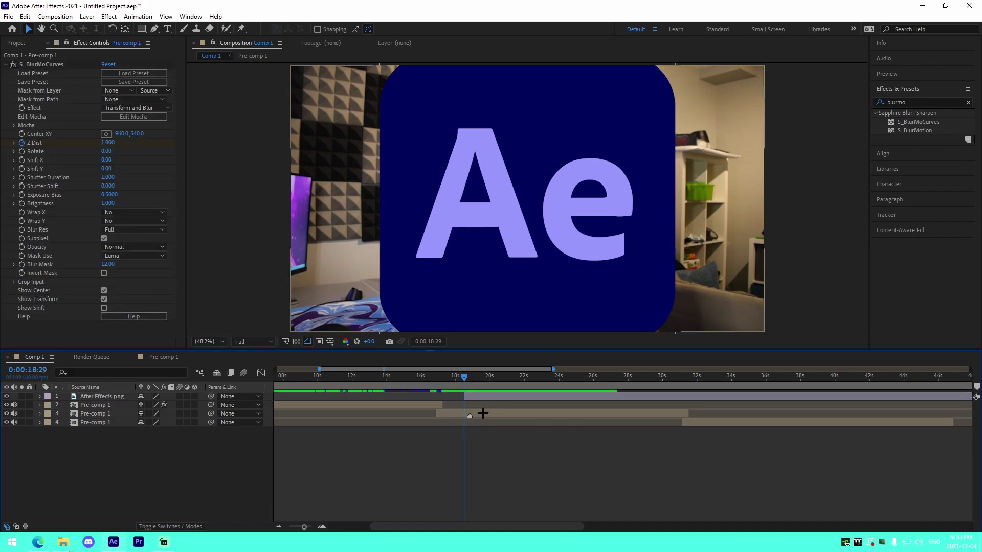
Step: Scale the After Effects logo down and place it beside the speaker at position 1503, 540
left_click(478, 397)
key("s")
left_click_drag(155, 407, 723, 414)
key("p")
left_click(503, 460)
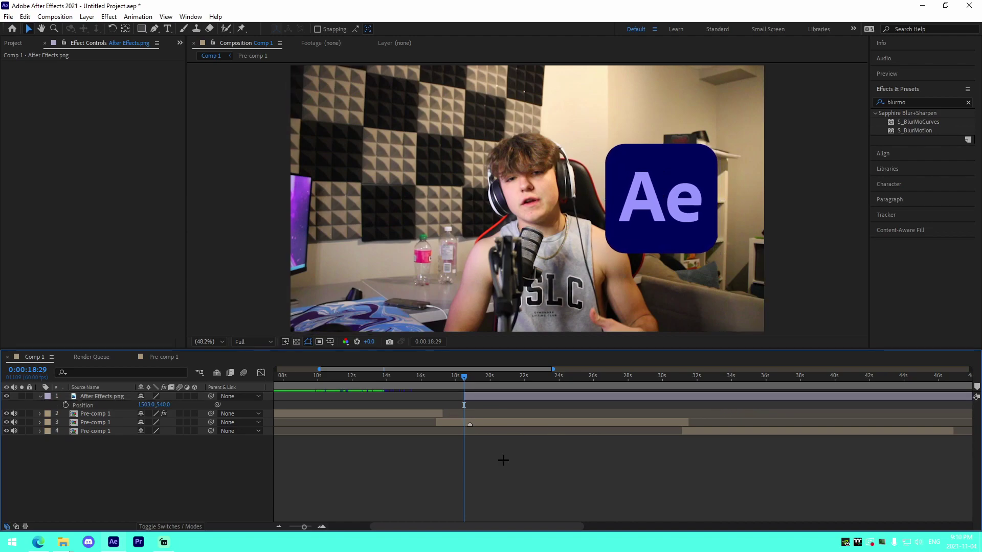
Step: Add a Position keyframe to the logo at the 0:00:18:49 marker
left_click_drag(464, 378, 469, 378)
left_click(482, 395)
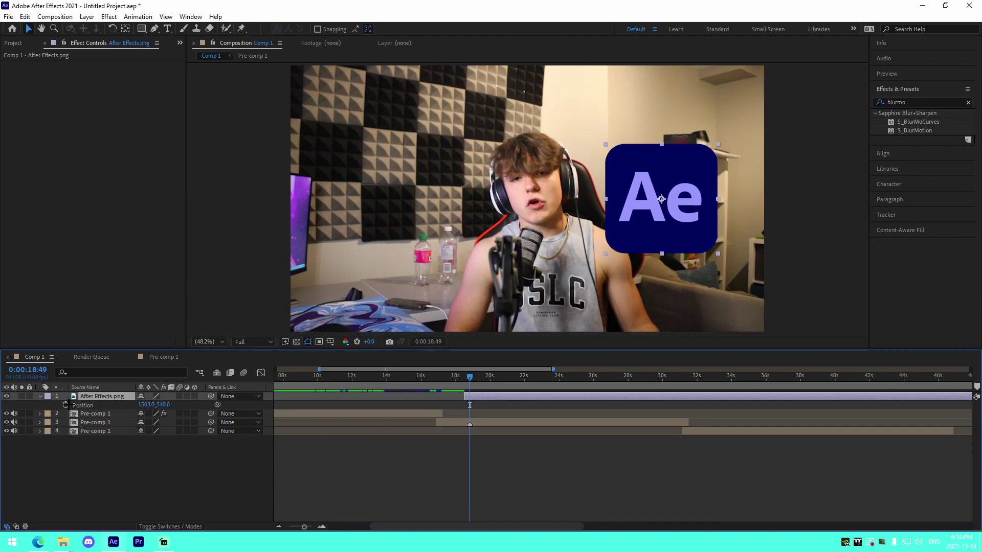
left_click(65, 405)
left_click(335, 511)
key("=")
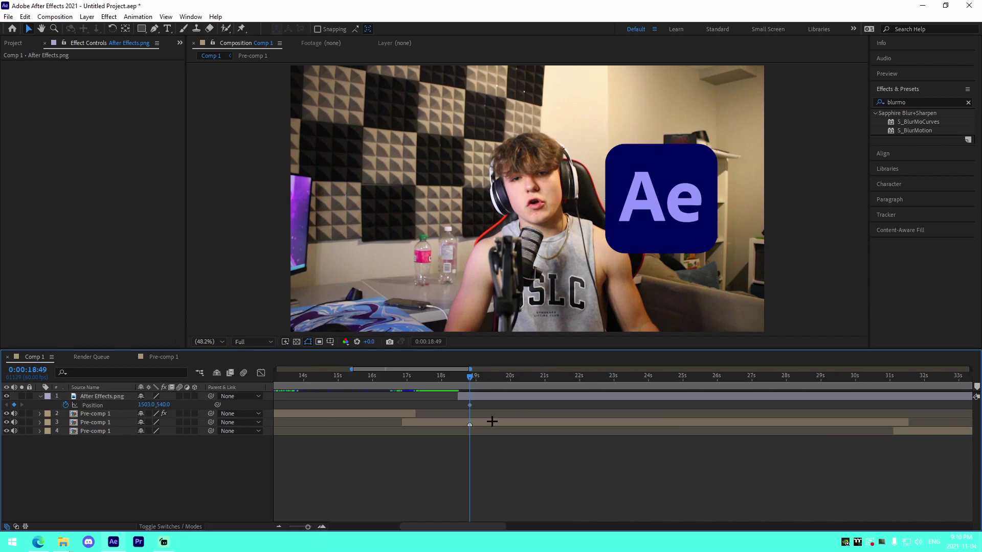
Step: Place the logo off-screen with a Position keyframe of 2180, 540 at 0:00:18:29
left_click(476, 397)
left_click_drag(463, 381, 457, 381)
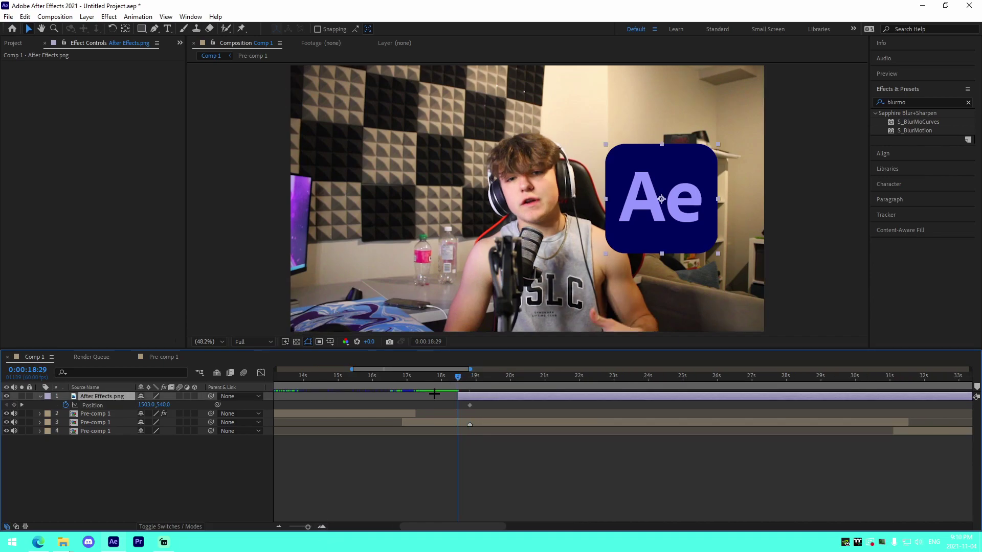
left_click_drag(146, 407, 429, 403)
left_click(567, 464)
Step: Duplicate the two Position keyframes in reverse order for the logo's exit, with 1503 at 0:00:19:49 and 2180 at 0:00:20:15
left_click(489, 406)
left_click(492, 380)
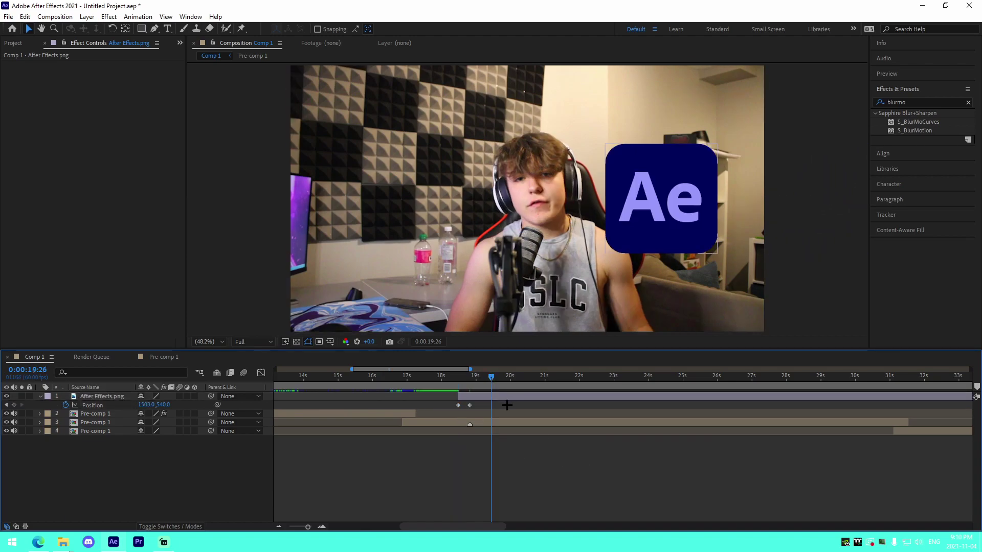
left_click(505, 397)
key("ctrl+v")
left_click(508, 407)
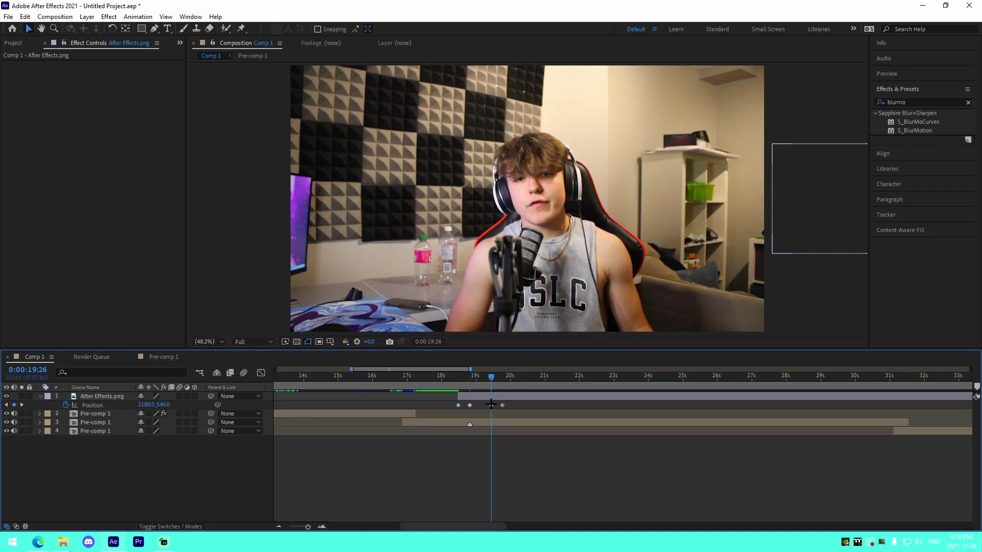
left_click_drag(490, 405, 553, 405)
left_click(507, 405)
left_click(502, 405)
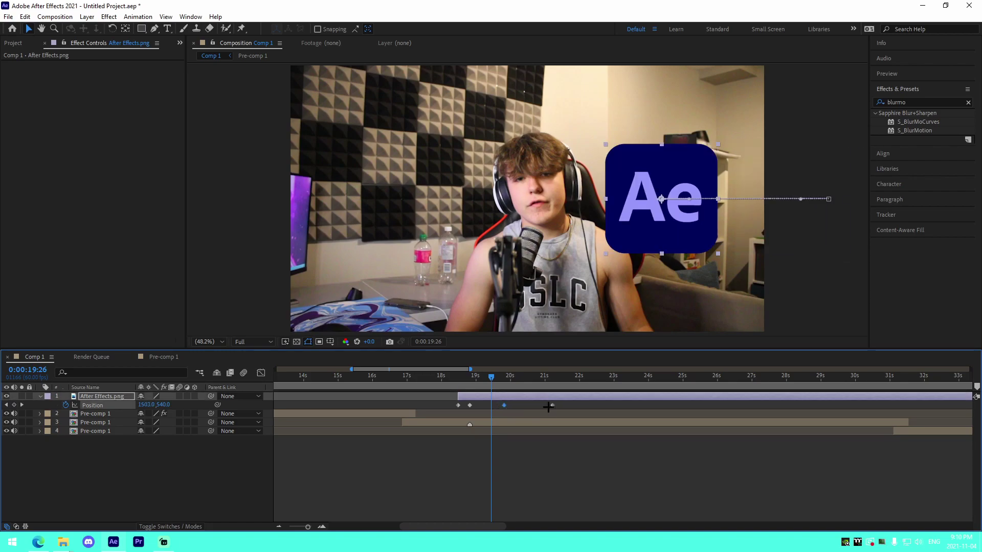
Step: Trim the After Effects.png layer to end at 0:00:20:15 and apply Easy Ease to its Position keyframes
key("space")
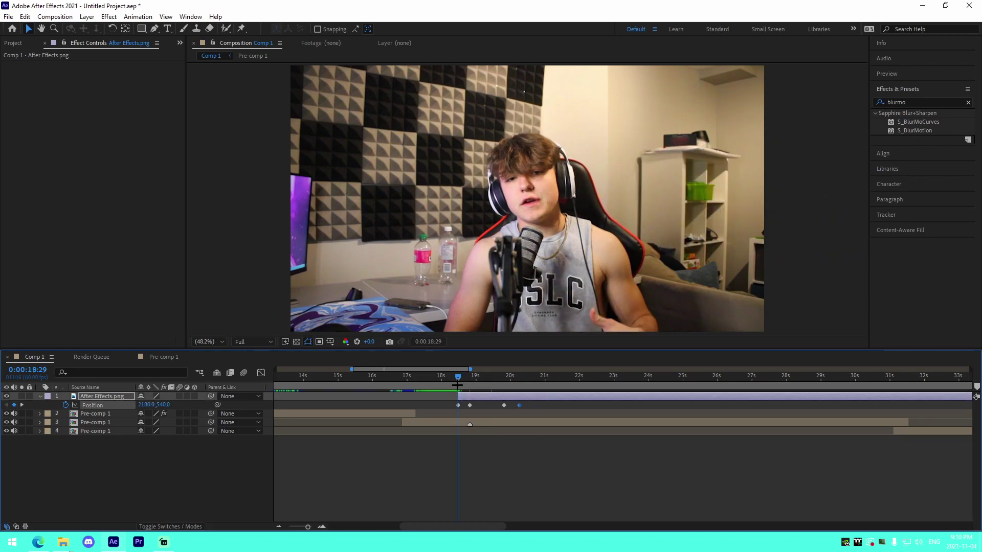
left_click(520, 382)
key("alt+bracketright")
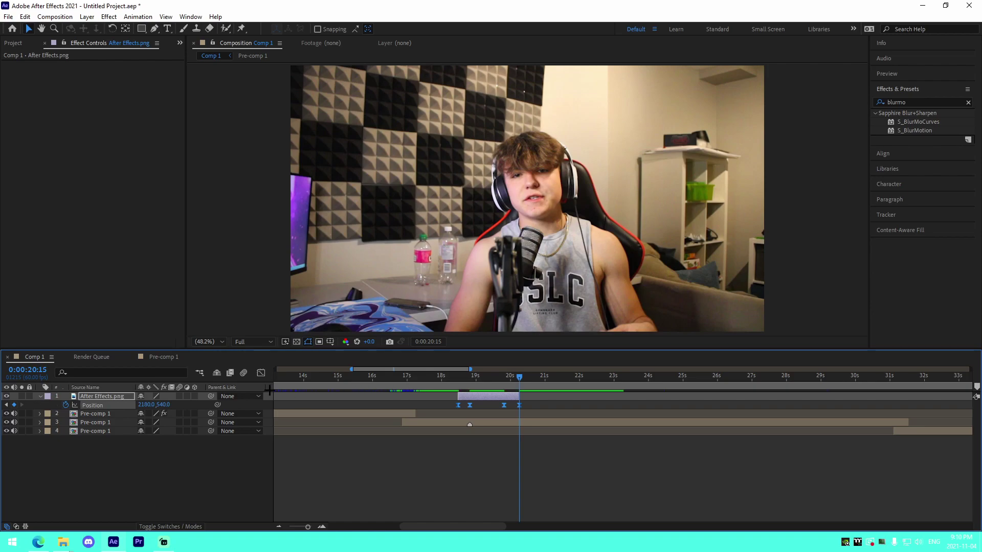
Step: Separate the logo's Position into X and Y dimensions and select the X Position keyframes
left_click(261, 372)
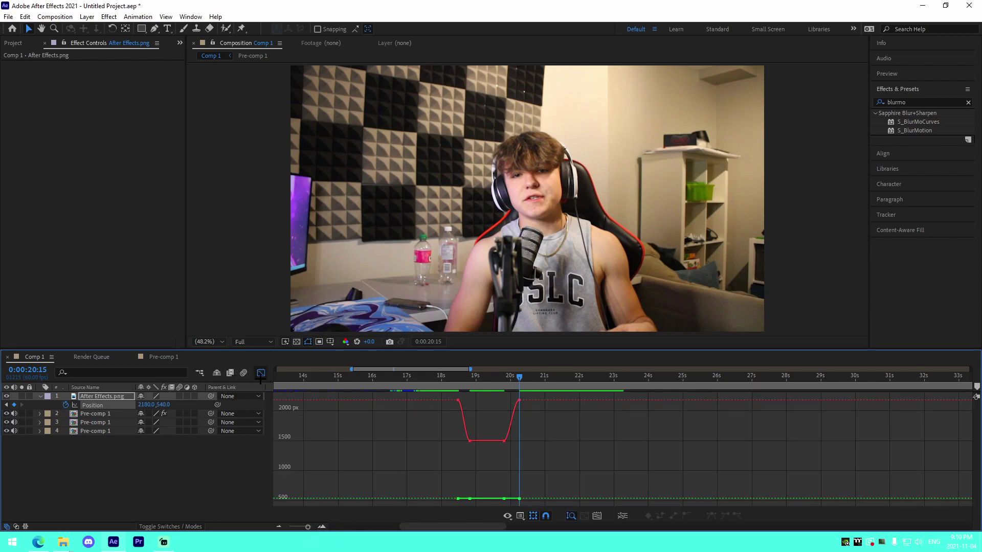
left_click(260, 374)
right_click(148, 407)
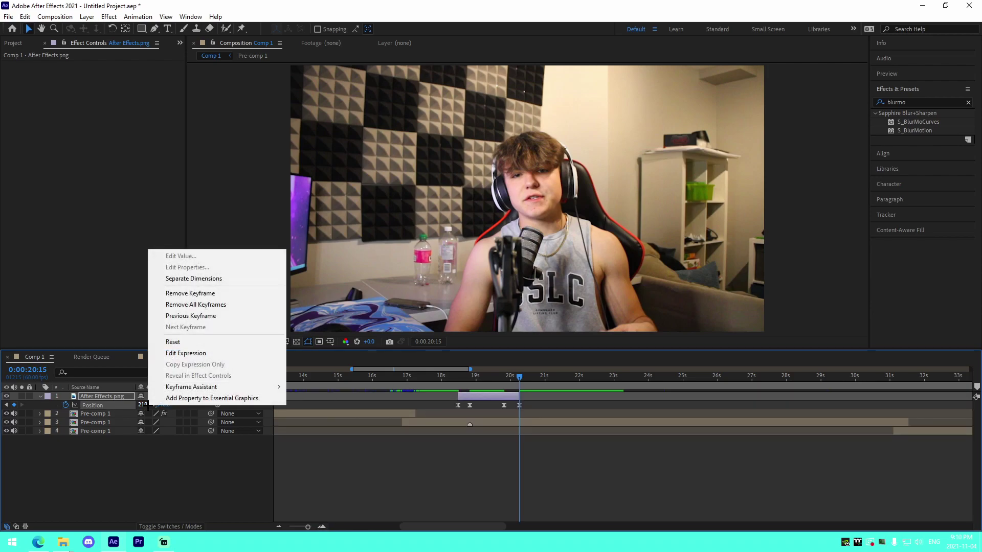
left_click(194, 279)
left_click_drag(540, 404, 413, 404)
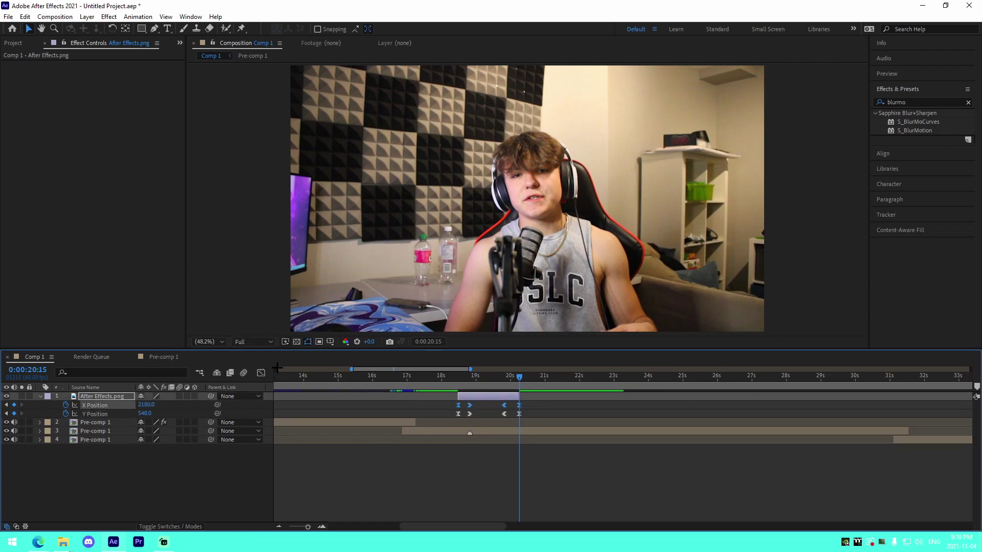
Step: Shape the logo's X Position graph into smooth S-curves for both the slide-in and the slide-out
key("shift+F3")
left_click(324, 527)
left_click(323, 527)
left_click(324, 527)
left_click_drag(337, 495, 680, 488)
left_click(376, 401)
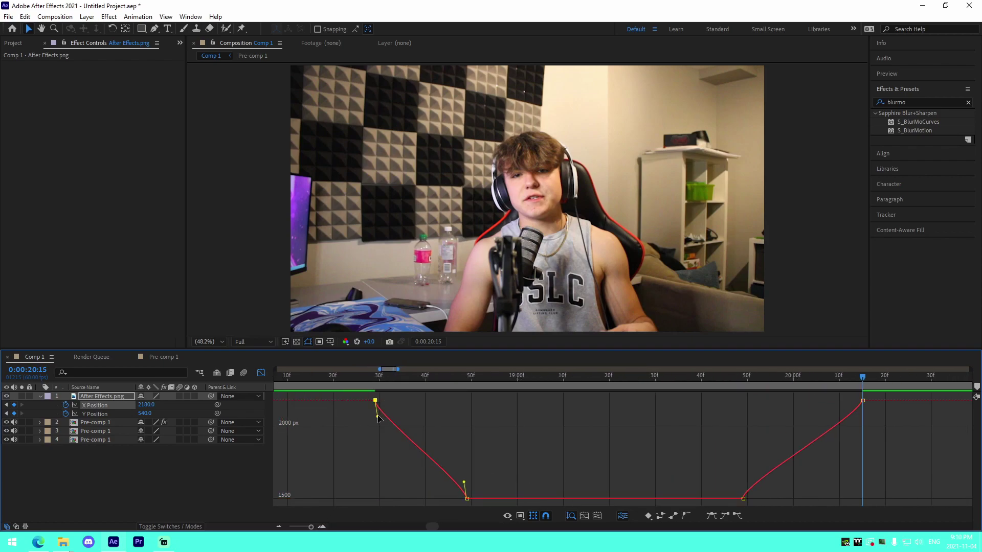
left_click_drag(383, 414, 425, 404)
left_click_drag(464, 484, 386, 500)
left_click(743, 498)
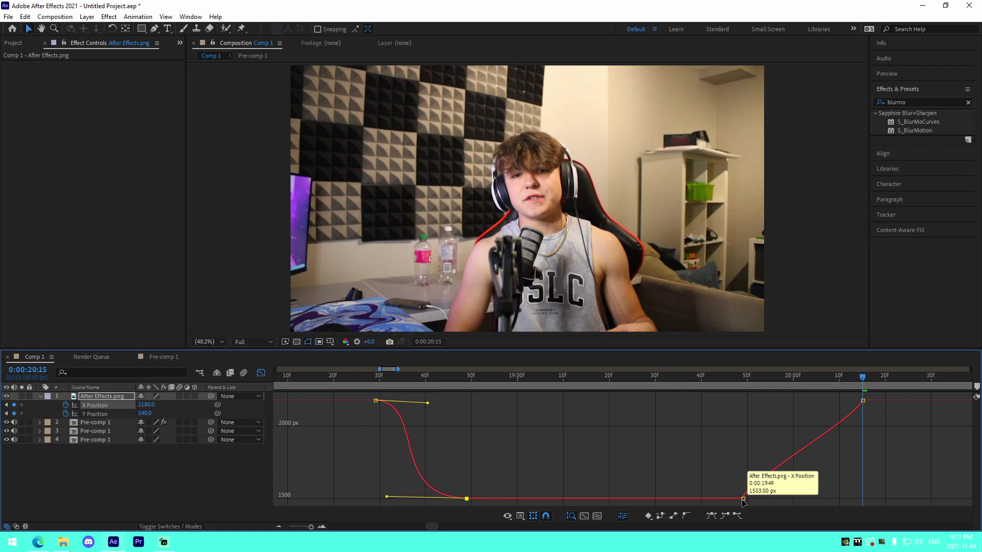
left_click_drag(746, 490, 837, 496)
left_click_drag(859, 416, 800, 404)
Step: Preview the logo's slide-in from just before 0:00:18:29
left_click(352, 378)
key("space")
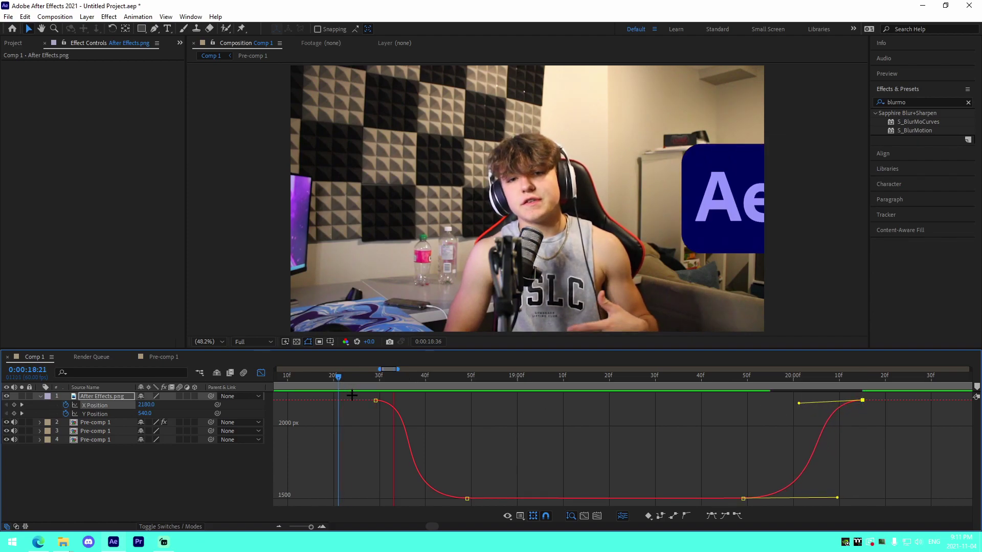
key("space")
key("space")
left_click(342, 377)
key("space")
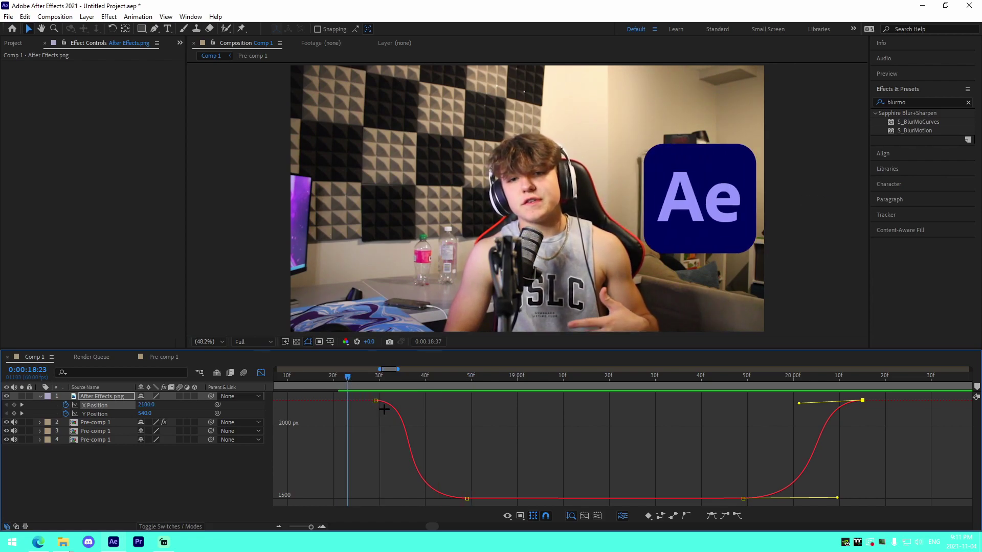
Step: Reshape the logo's exit curve to leave more gradually and finish faster, and preview the slide-out
left_click(715, 377)
left_click_drag(799, 403, 791, 402)
left_click_drag(839, 499, 863, 498)
left_click_drag(789, 402, 824, 400)
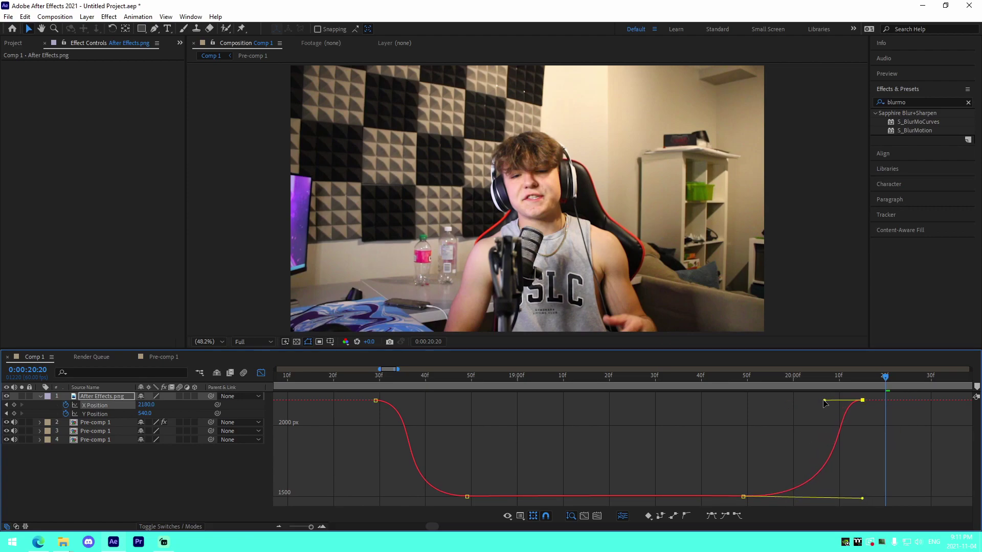
left_click(679, 387)
key("space")
left_click(679, 387)
key("space")
key("space")
Step: Try a steep, abrupt start on the logo's X Position entry curve and preview it
left_click(375, 400)
left_click(425, 401)
left_click(380, 400)
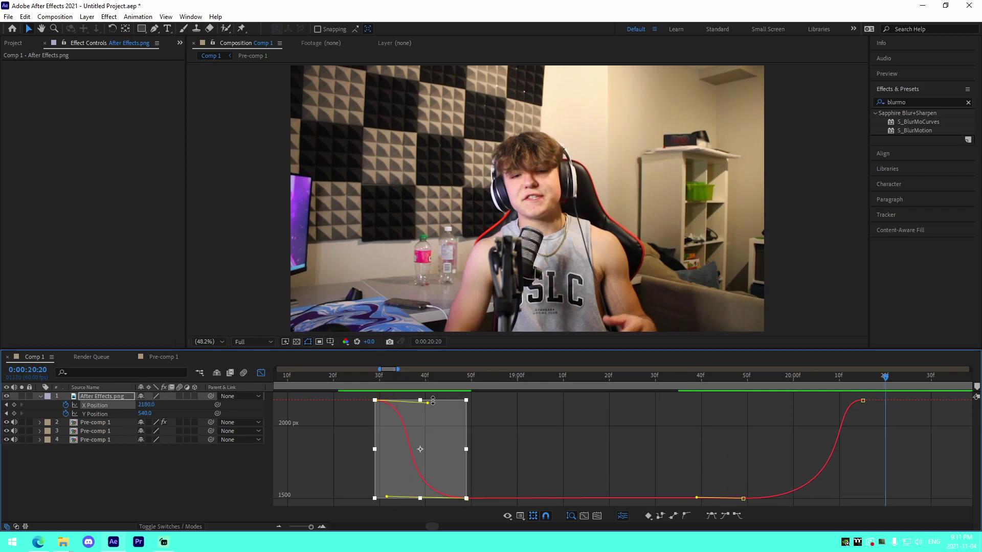
left_click(374, 400)
left_click_drag(429, 405, 377, 458)
left_click(329, 384)
key("space")
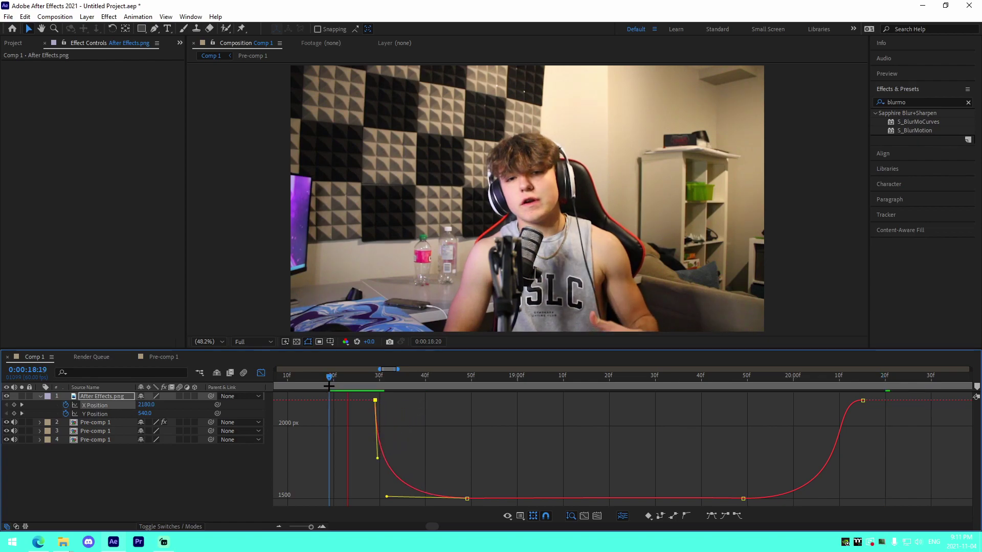
key("space")
Step: Soften the start of the logo's X Position entry curve back to a smooth ease and preview it
left_click_drag(378, 458, 419, 411)
left_click(364, 384)
key("space")
key("space")
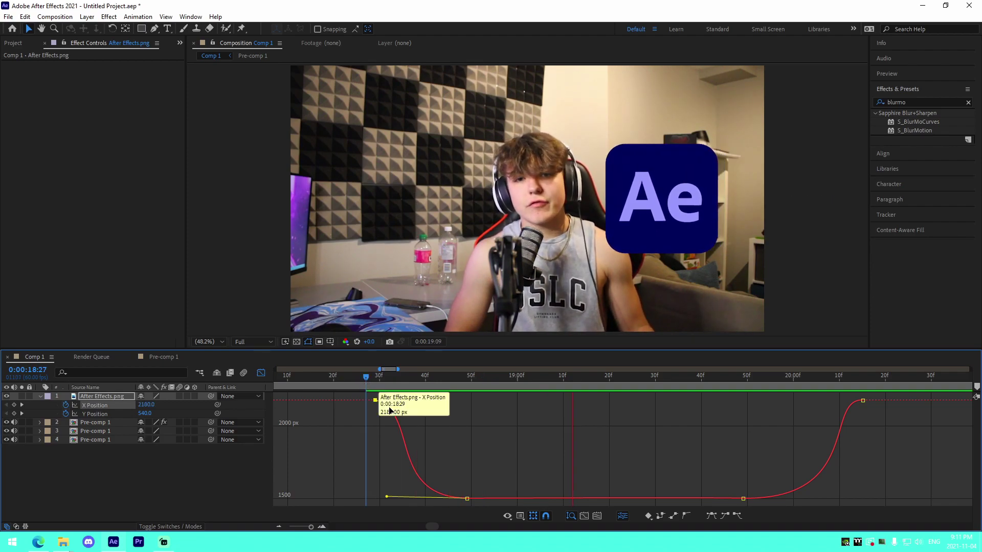
Step: Enable motion blur for the After Effects.png layer and Comp 1, and preview the slide-in
left_click(262, 372)
left_click_drag(350, 379, 333, 379)
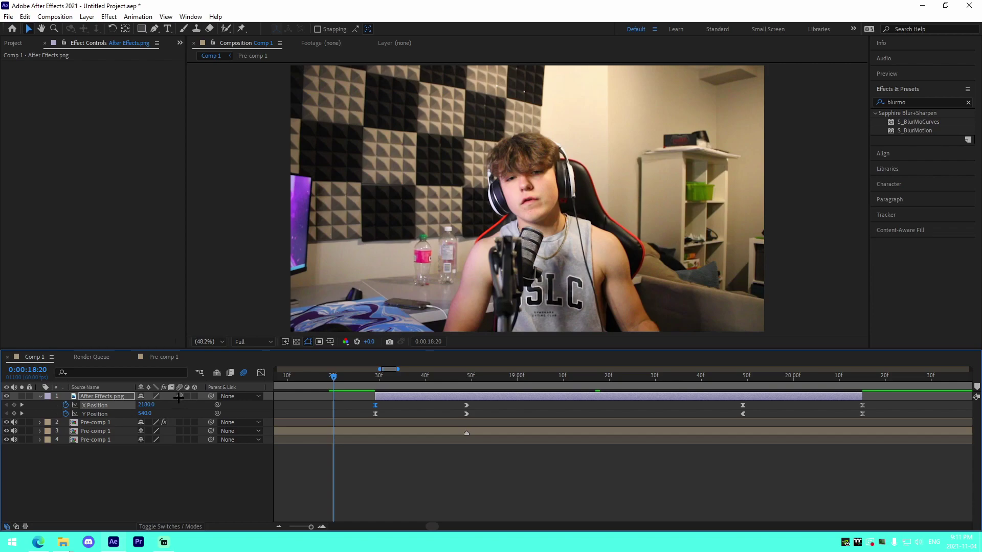
key("space")
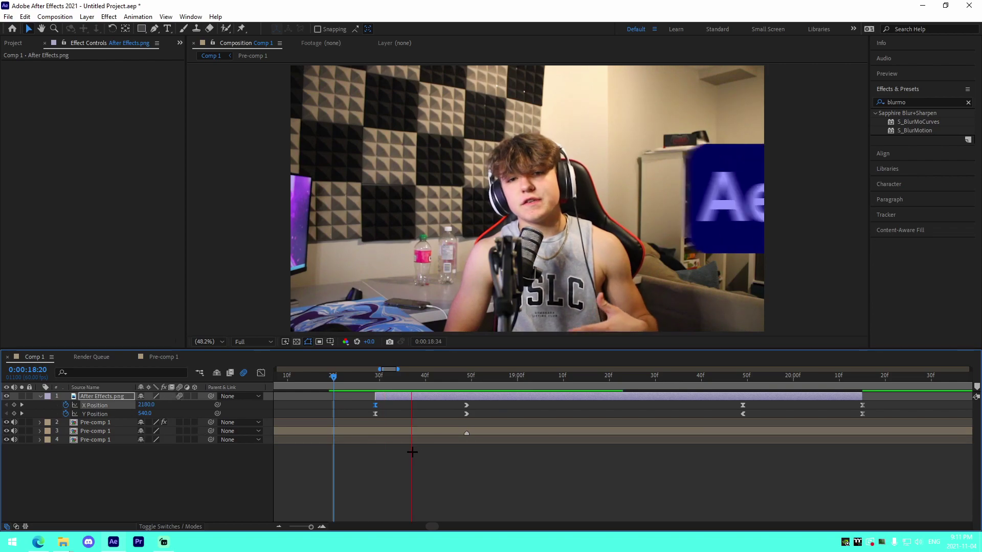
left_click(347, 381)
key("space")
Step: Apply S_DropShadow to the logo with Shift X and Shift Y set to 30, and preview the animation
key("ctrl+space")
type("drop")
left_click(353, 512)
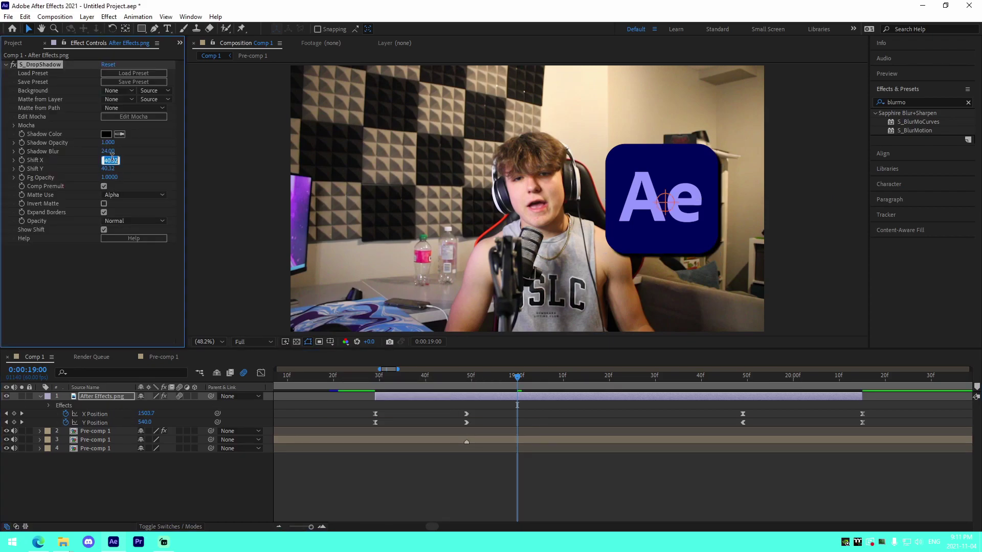
key("Return")
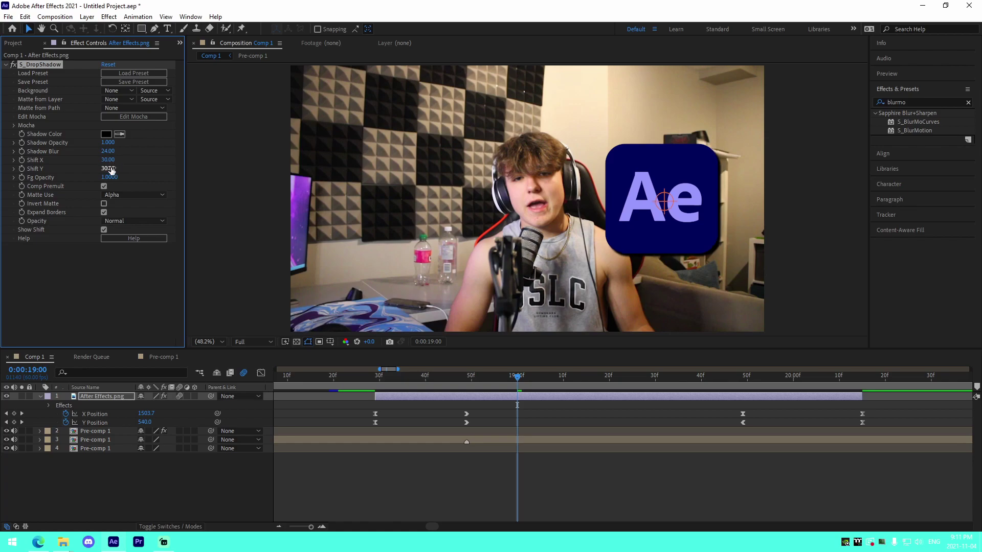
left_click(456, 468)
left_click(350, 384)
key("space")
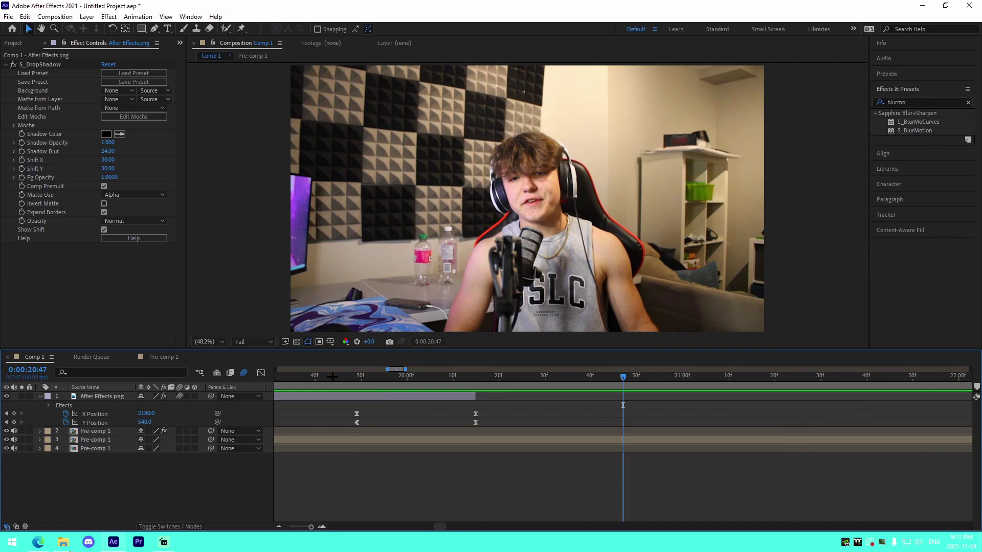
Step: Collapse the logo layer's properties and move the current time to 0:00:17:16, where the first Pre-comp 1 clip ends
left_click(41, 396)
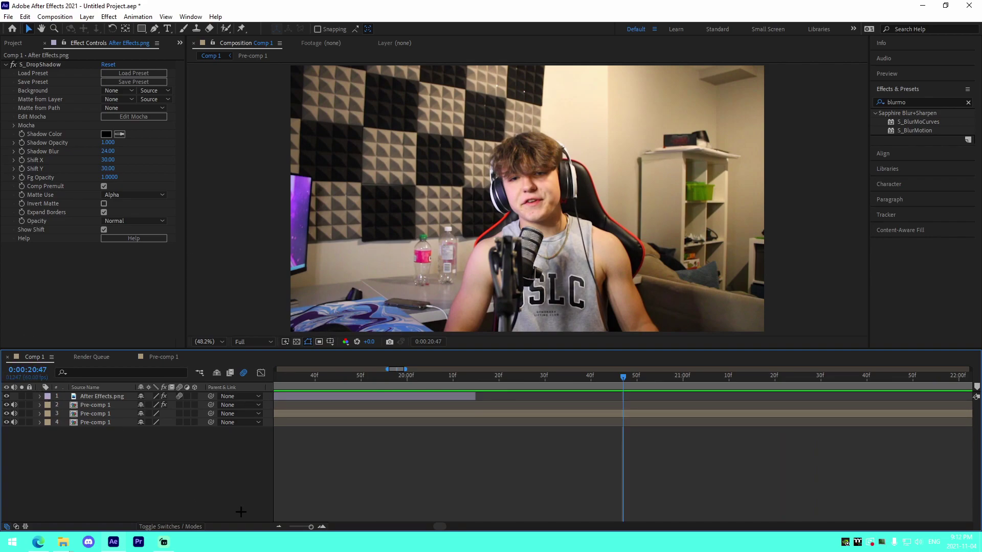
left_click(279, 528)
left_click(280, 526)
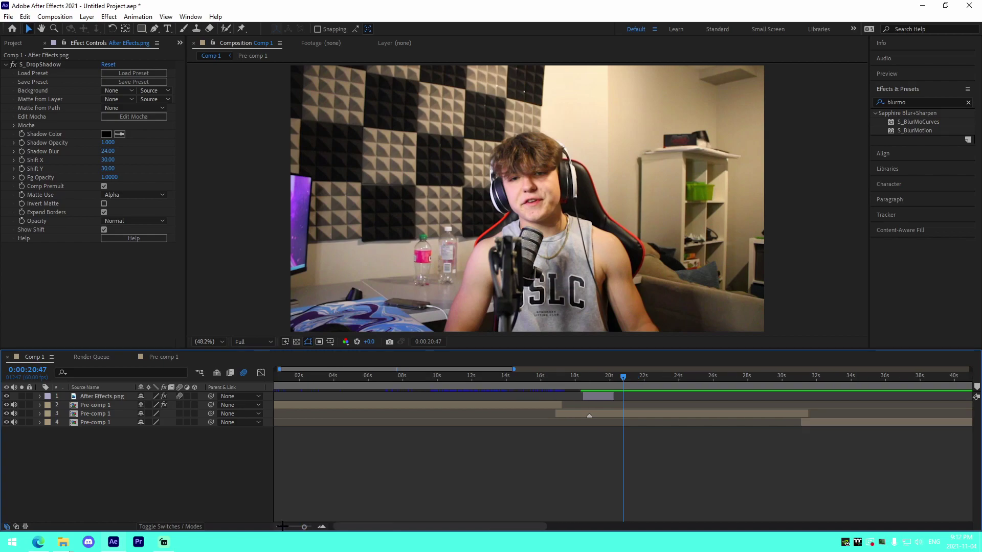
left_click(278, 527)
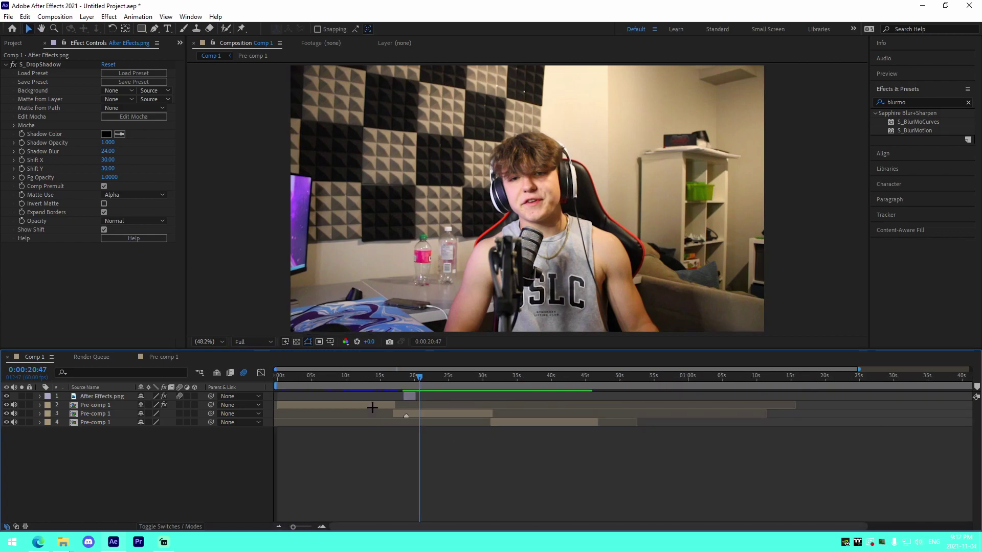
left_click(403, 378)
left_click(321, 527)
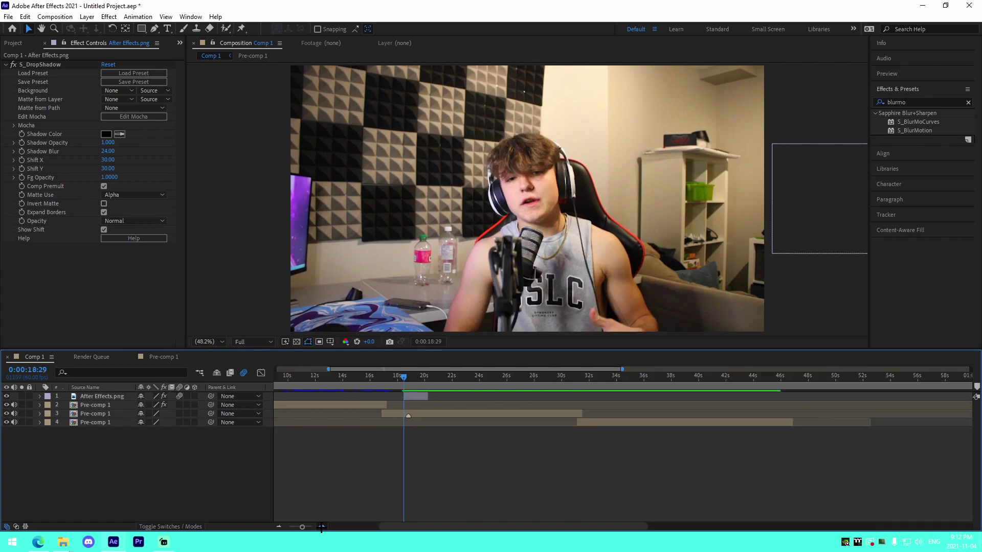
left_click(320, 527)
scroll(430, 431, "left", 1)
left_click(440, 377)
left_click(321, 527)
left_click(322, 527)
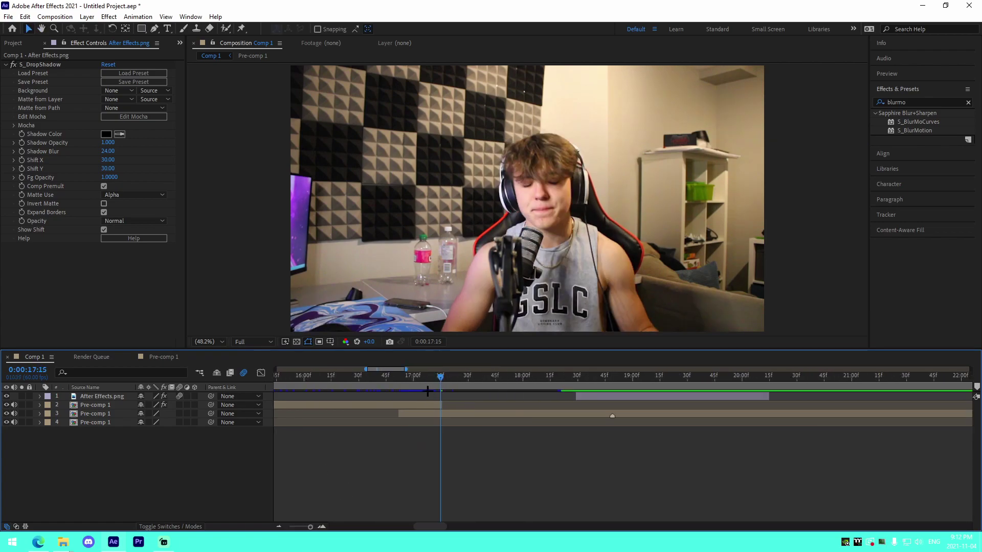
left_click(441, 378)
Step: Add an adjustment layer directly above the first Pre-comp 1 clip
left_click(425, 405)
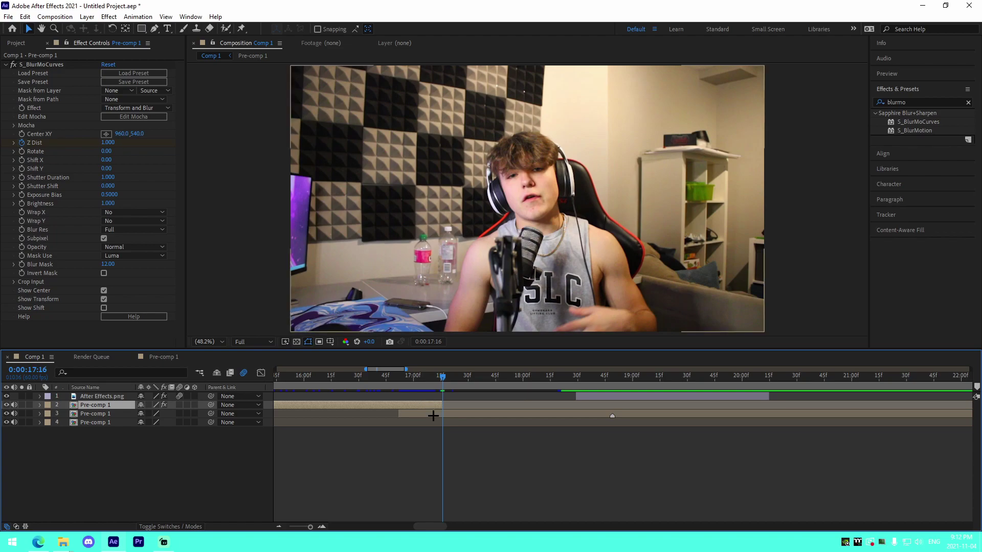
left_click(322, 527)
left_click(322, 527)
left_click(280, 525)
left_click(278, 527)
key("ctrl+alt+y")
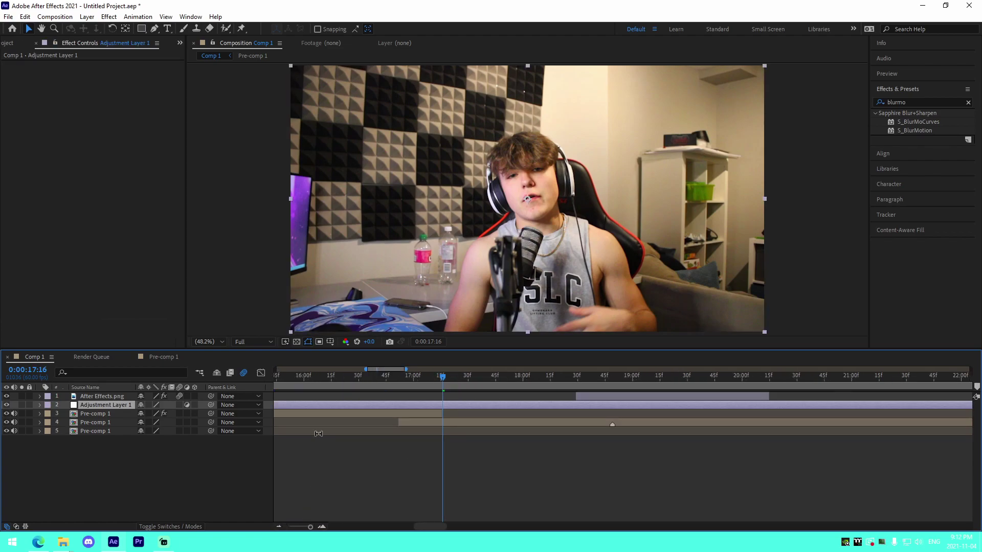
Step: Trim the adjustment layer to a short section around the clip cut, from about 0:00:16:58 to 0:00:17:36
key("ctrl+shift+d")
left_click_drag(415, 376, 479, 378)
left_click(404, 413)
key("Delete")
left_click(493, 404)
key("ctrl+shift+d")
key("Delete")
Step: With the current time at 0:00:17:16, apply JoshyyZoomOutRotate.ffx from the Joshyy Transition Pack's AE folder to the adjustment layer
left_click(440, 378)
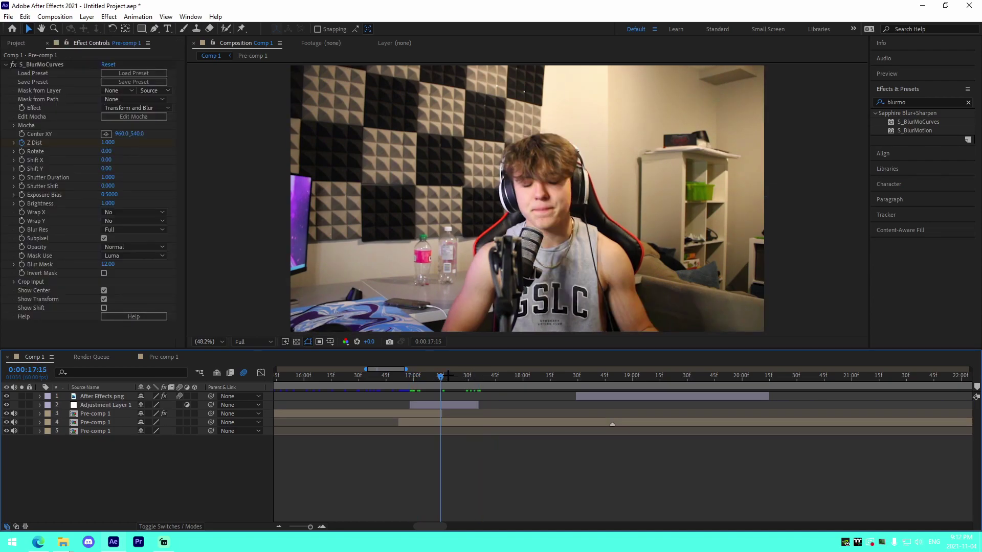
left_click(322, 527)
left_click(322, 526)
left_click(446, 384)
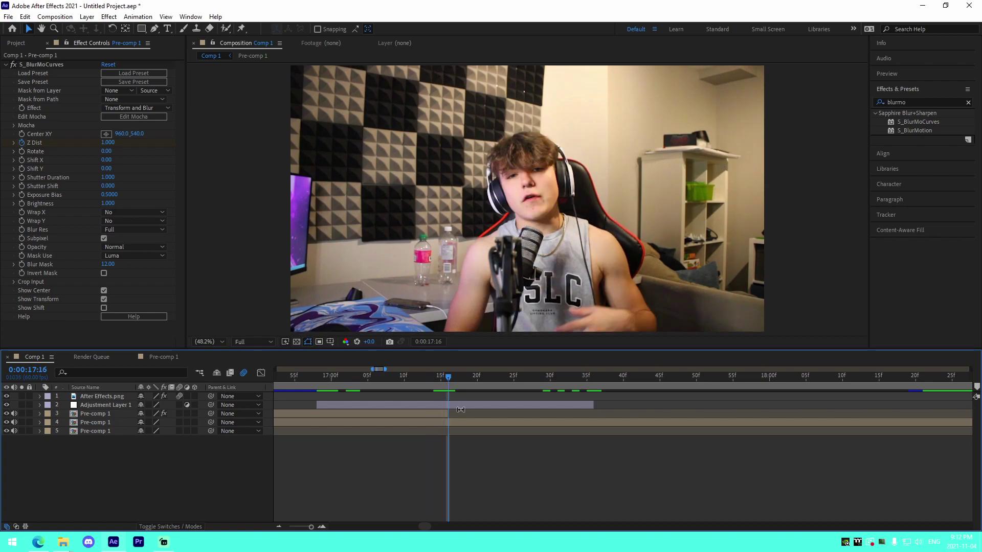
left_click(461, 411)
left_click(460, 406)
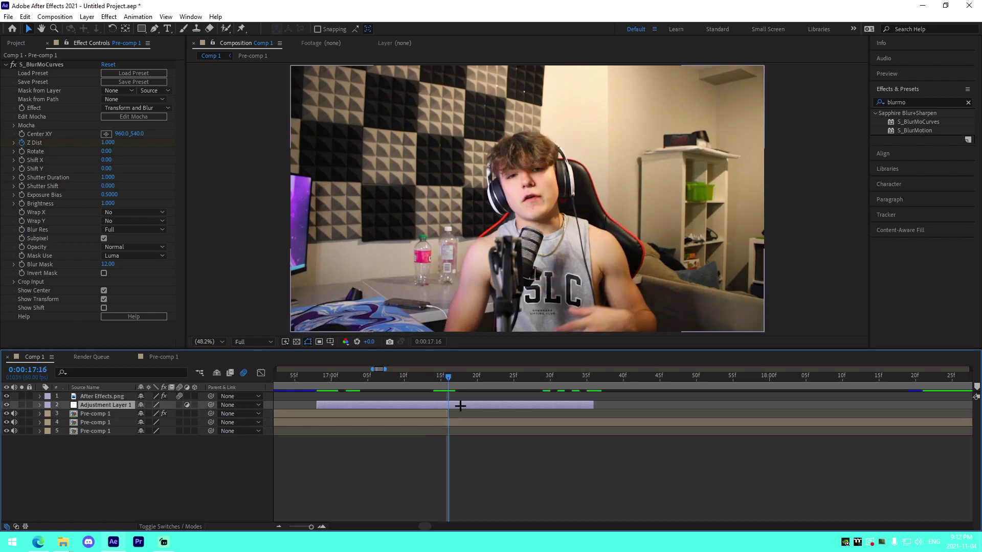
left_click(137, 17)
left_click(159, 37)
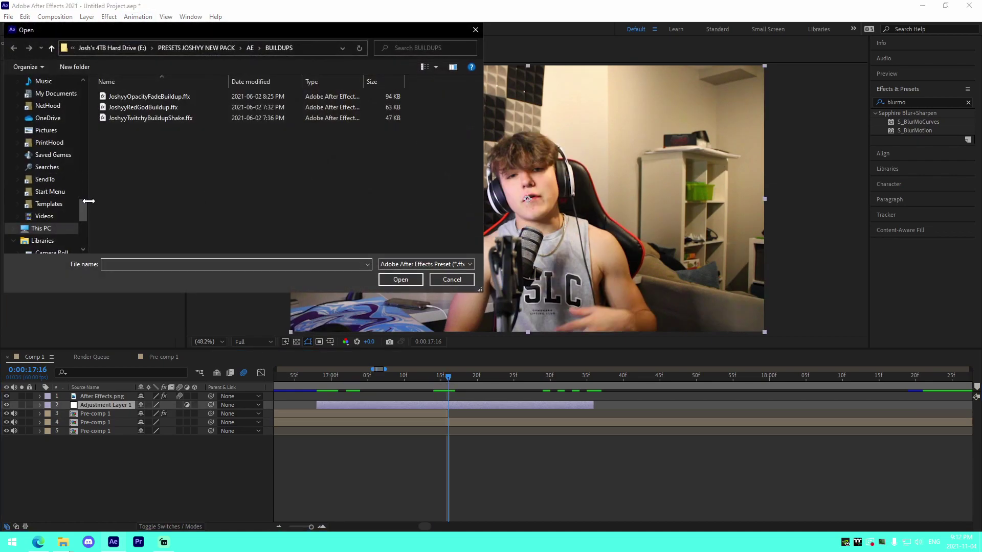
scroll(83, 168, "up", 5)
left_click(51, 142)
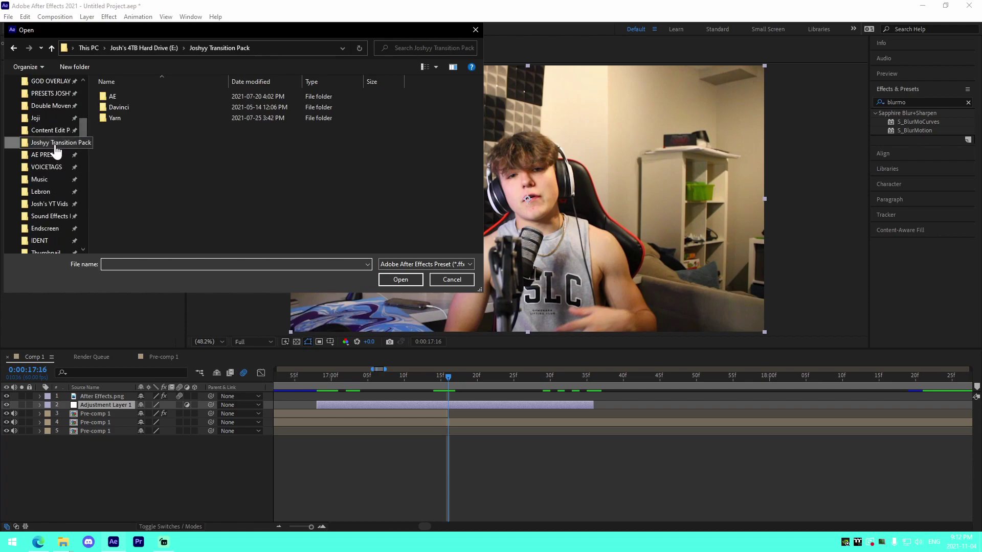
double_click(134, 97)
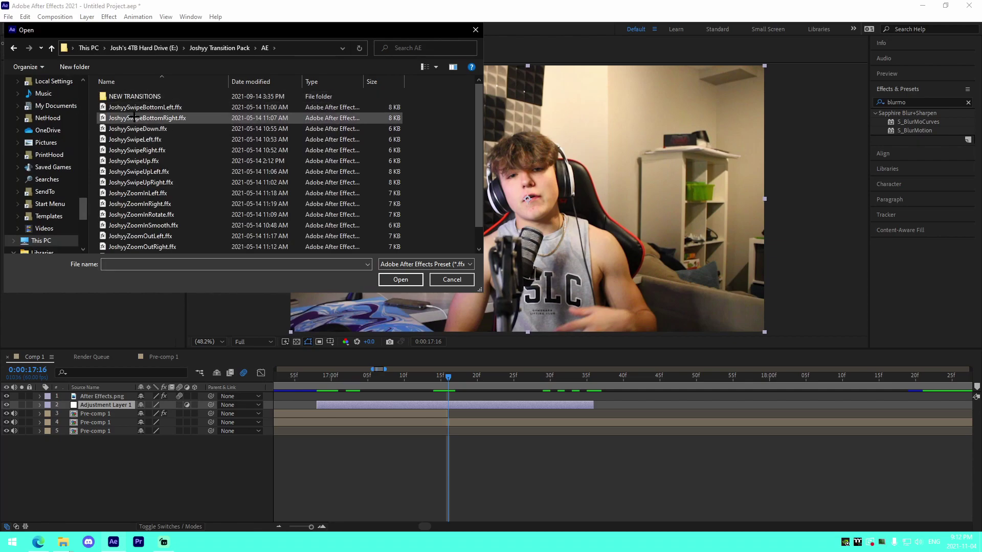
scroll(148, 169, "down", 1)
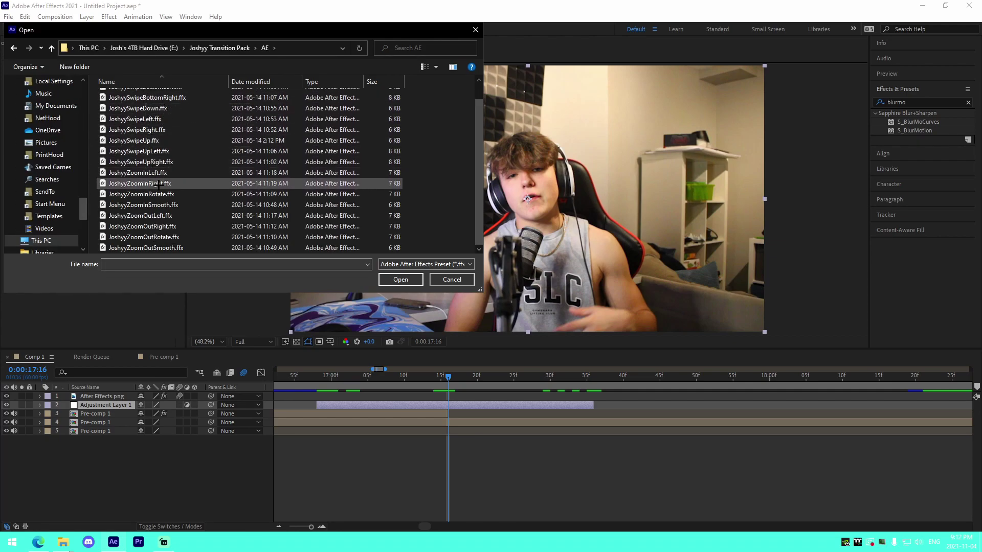
left_click(167, 237)
left_click(401, 280)
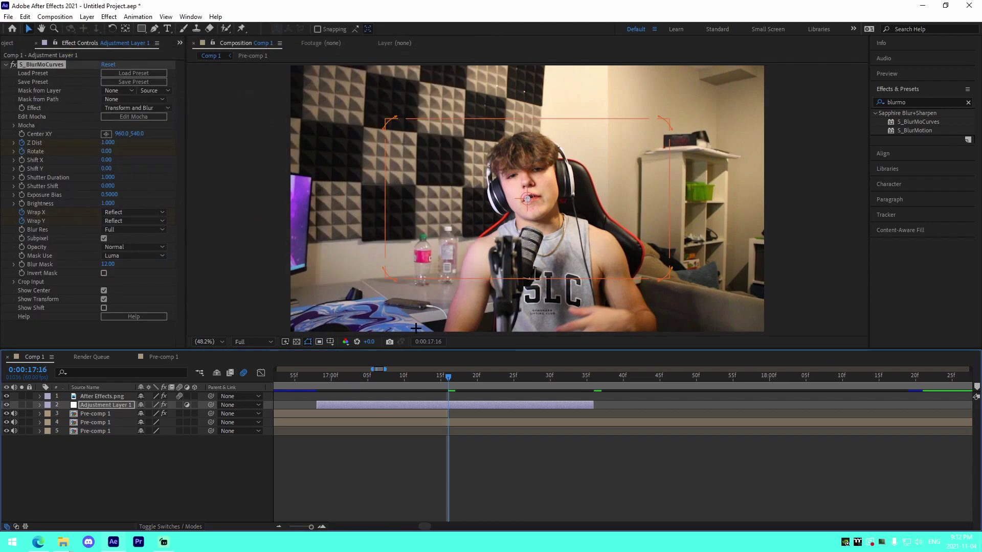
Step: Shift the adjustment layer's S_BlurMoCurves keyframes earlier to start at 0:00:17:00, preview the transition, and collapse the layer
key("u")
left_click_drag(563, 423, 446, 426)
left_click(493, 428)
left_click(333, 377)
key("space")
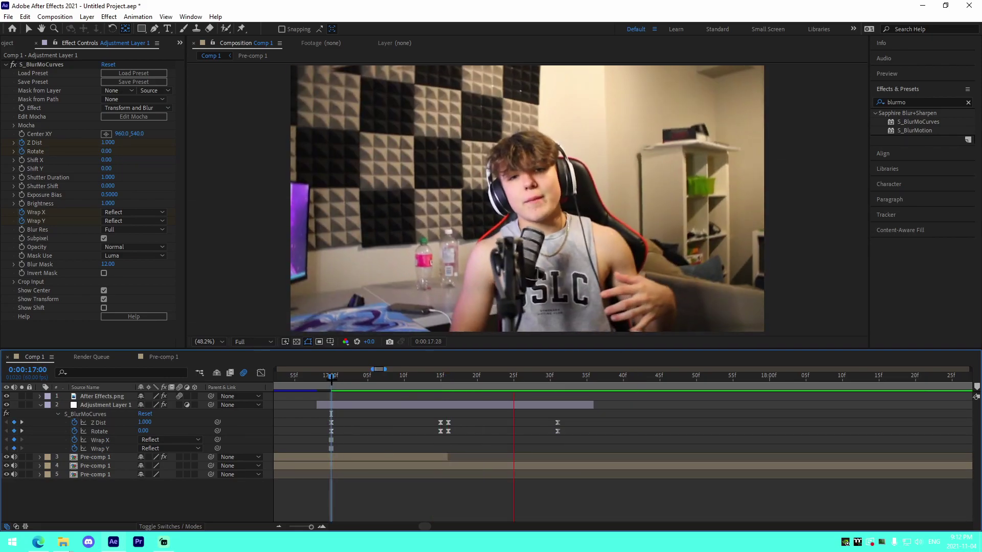
left_click(295, 377)
key("space")
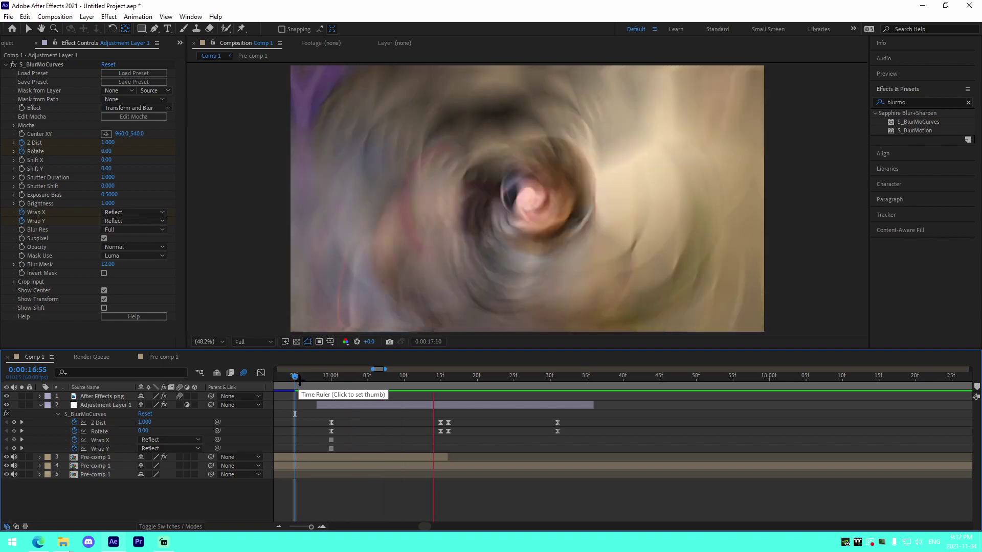
key("space")
left_click(40, 405)
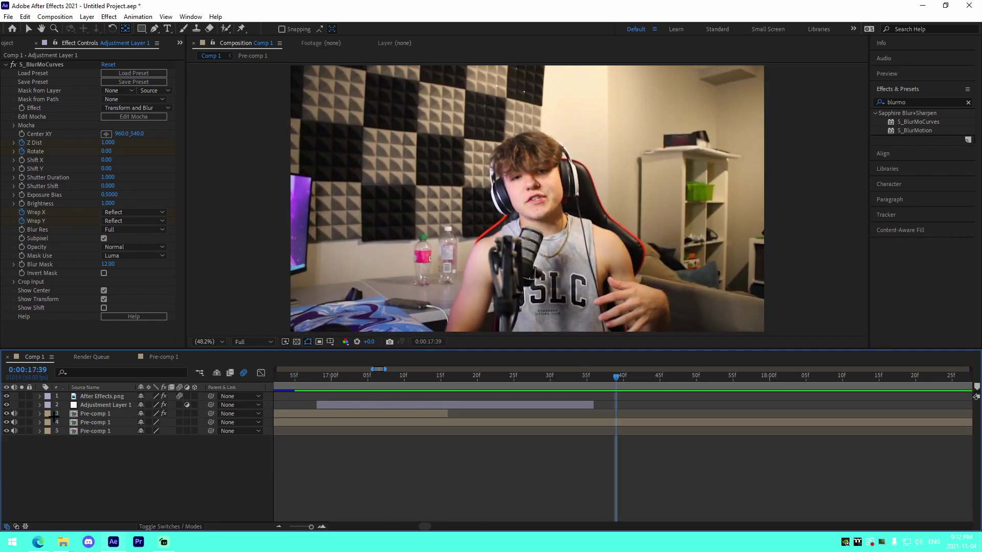
Step: Bring the remaining Pre-comp 1 clips into view in the timeline and reactivate the Selection tool
left_click(279, 526)
left_click(279, 526)
left_click(279, 526)
left_click(279, 526)
left_click(279, 526)
left_click_drag(625, 486, 471, 491)
key("v")
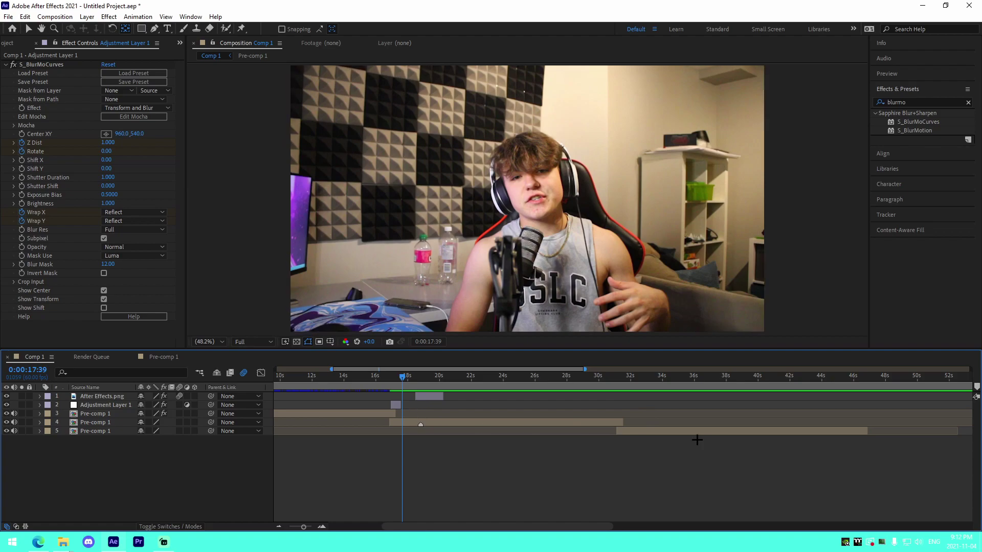
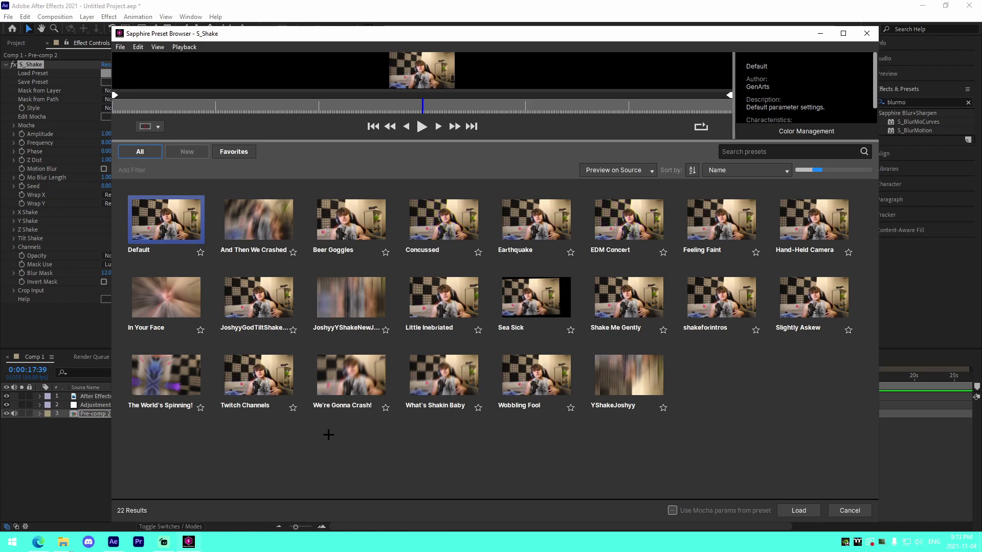
Step: Load the shakeforintros preset into Pre-comp 2's S_Shake effect and examine its X, Y, Z and Tilt Shake parameters
left_click(728, 309)
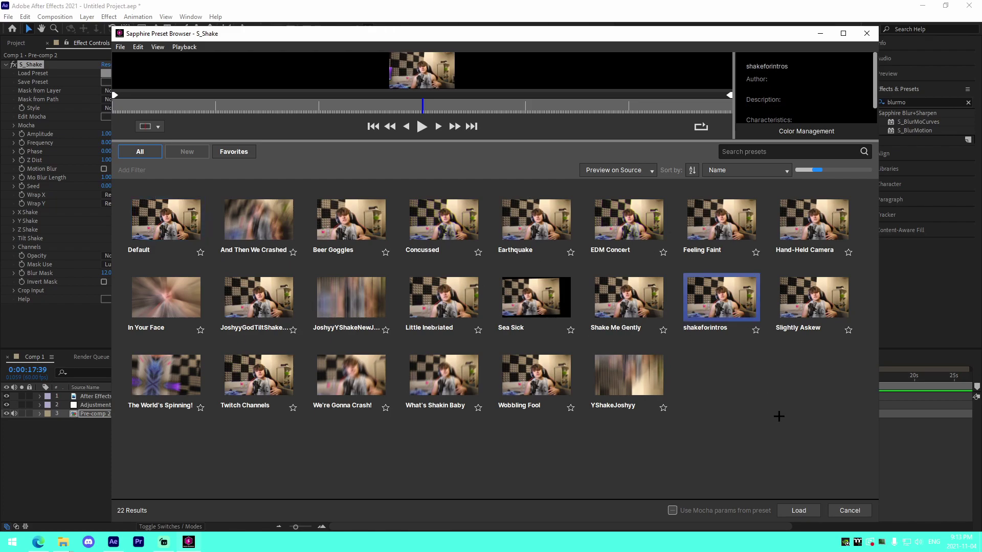
left_click(798, 511)
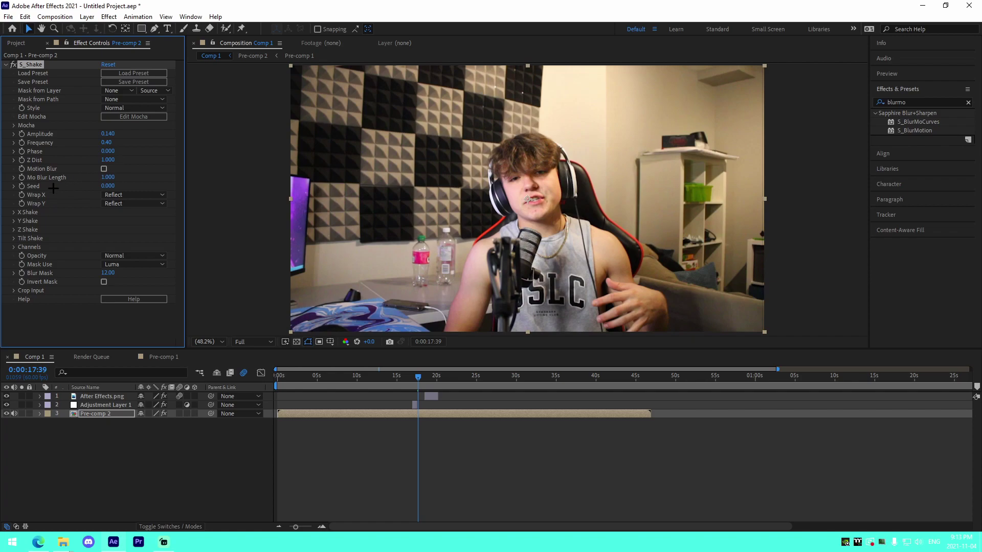
left_click(14, 212)
left_click(14, 264)
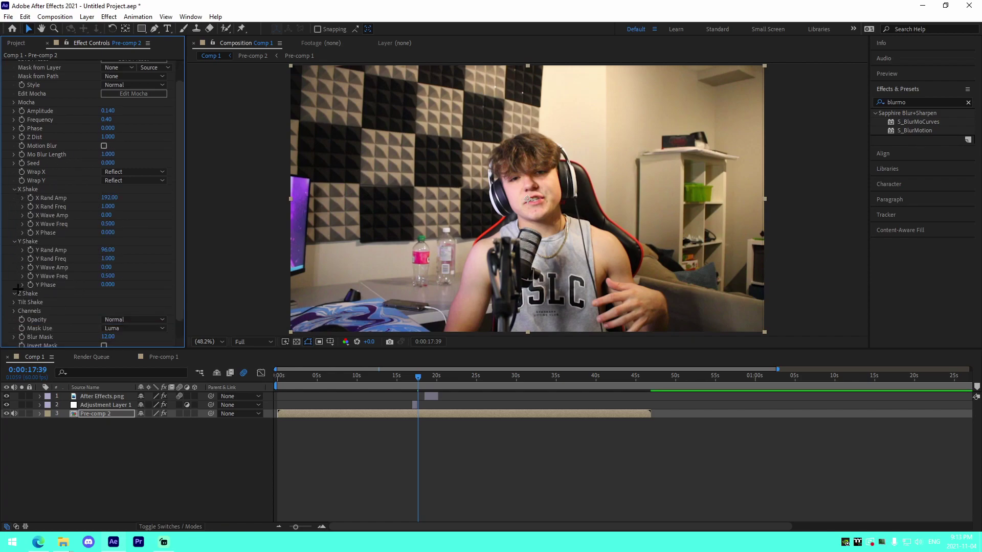
left_click(16, 293)
left_click(14, 300)
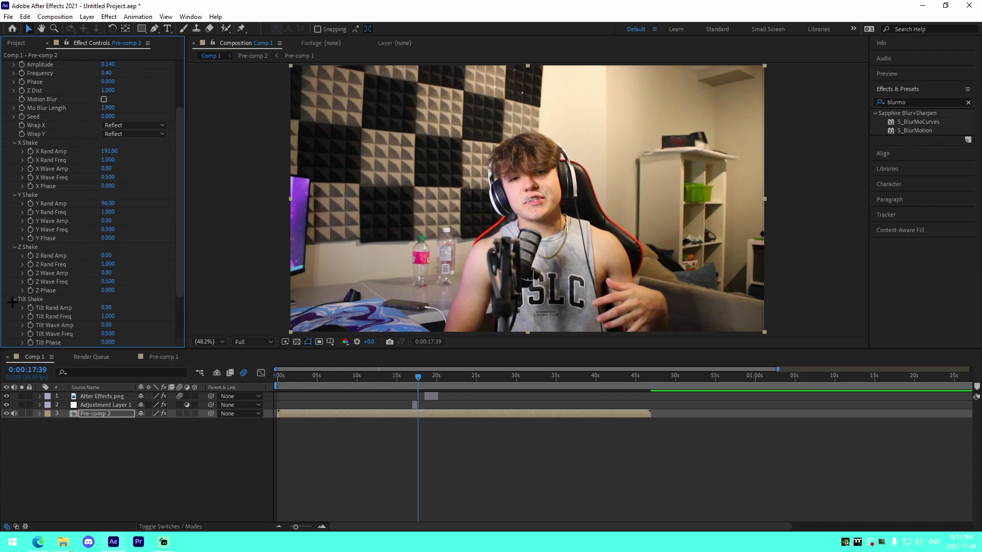
left_click(15, 254)
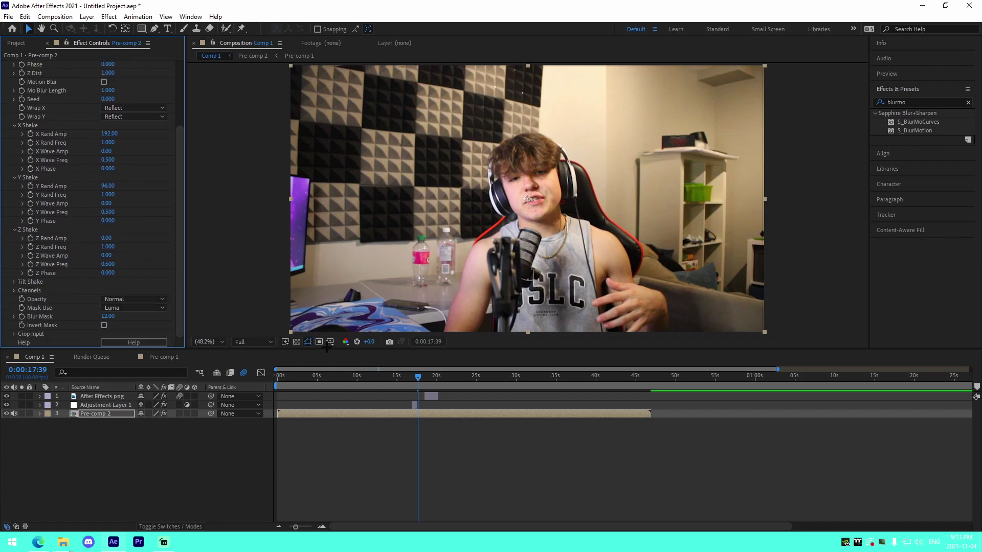
Step: Preview the camera shake from the start of the composition
left_click(424, 434)
left_click_drag(336, 378, 223, 418)
key("space")
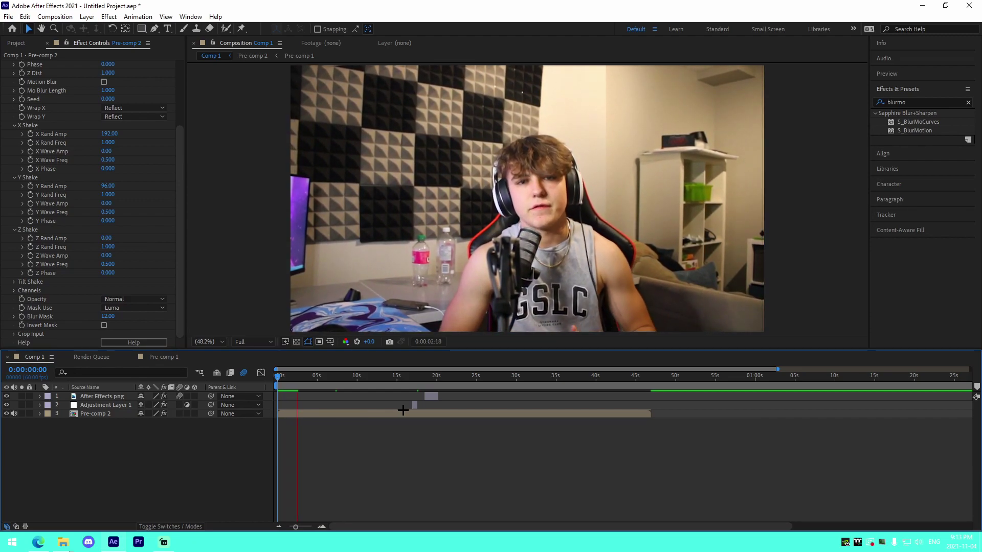
Step: Set the scale of Pre-comp 2 to 105%
left_click(384, 415)
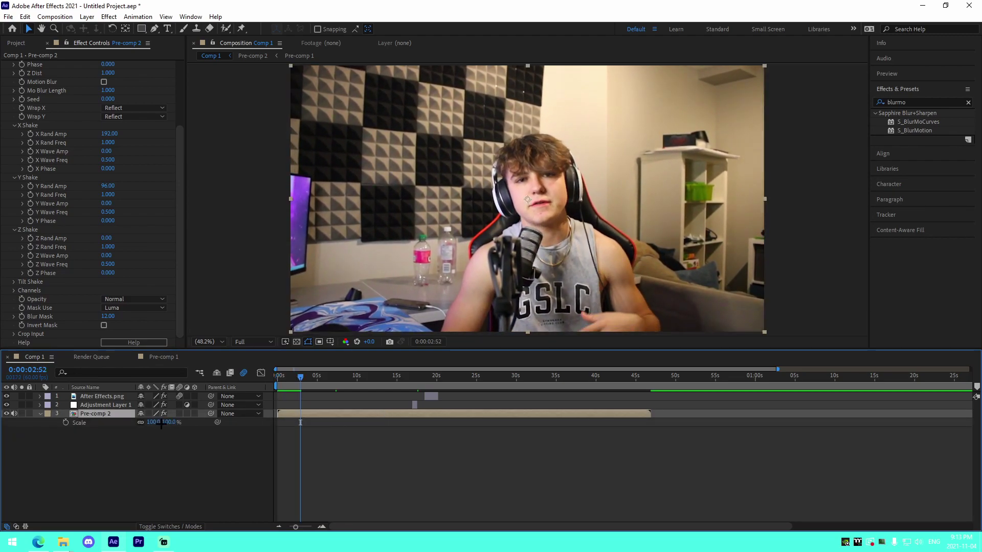
left_click(157, 421)
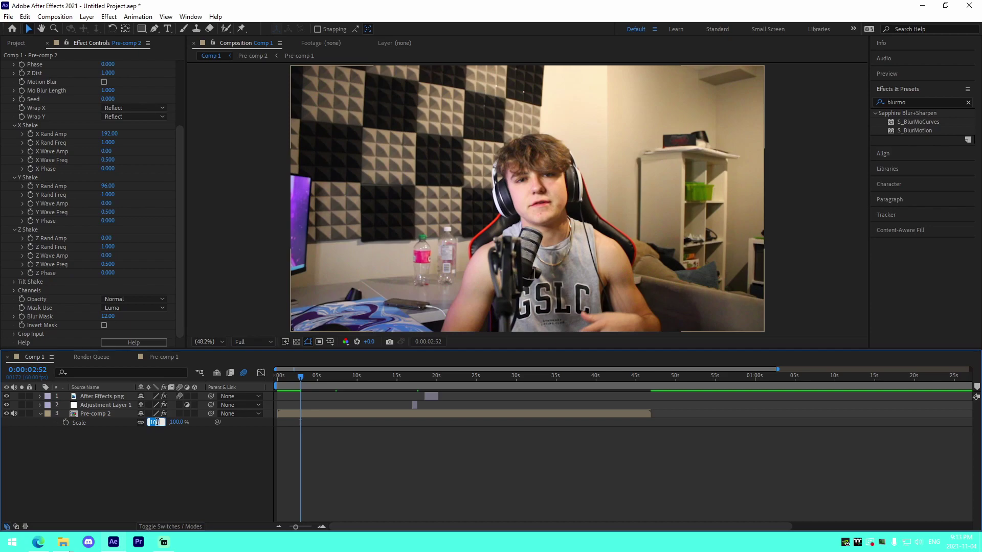
type("105")
key("Return")
left_click(359, 489)
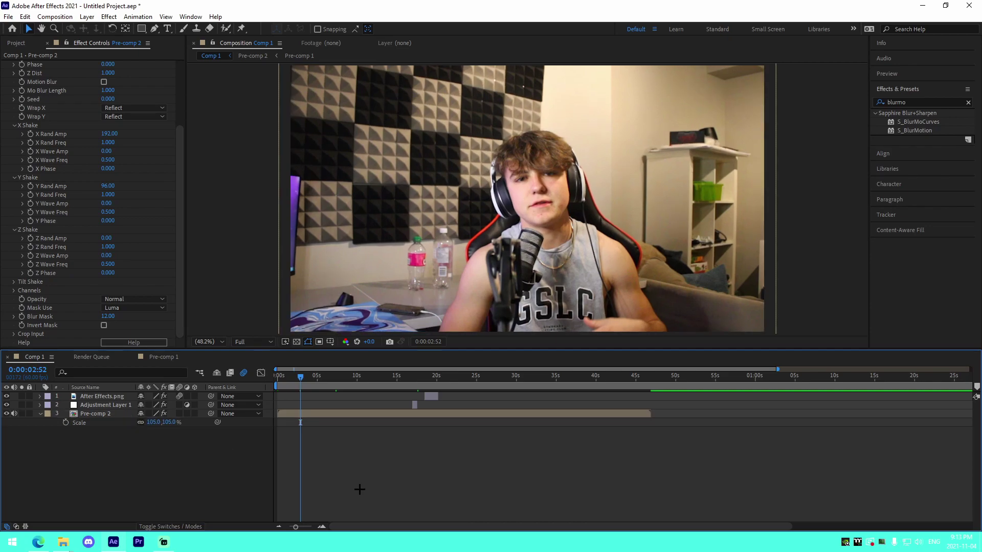
Step: Compare the frame edges by setting Pre-comp 2's scale to 100% and back to 105%, and scrub to 0:00:09:09
left_click_drag(404, 378, 277, 389)
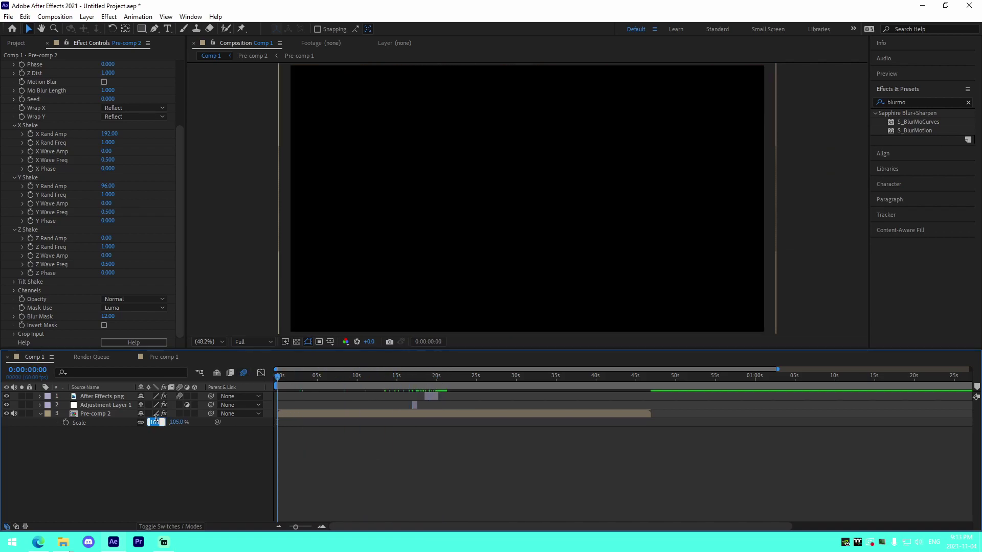
key("Return")
left_click_drag(347, 383, 377, 378)
left_click(779, 137)
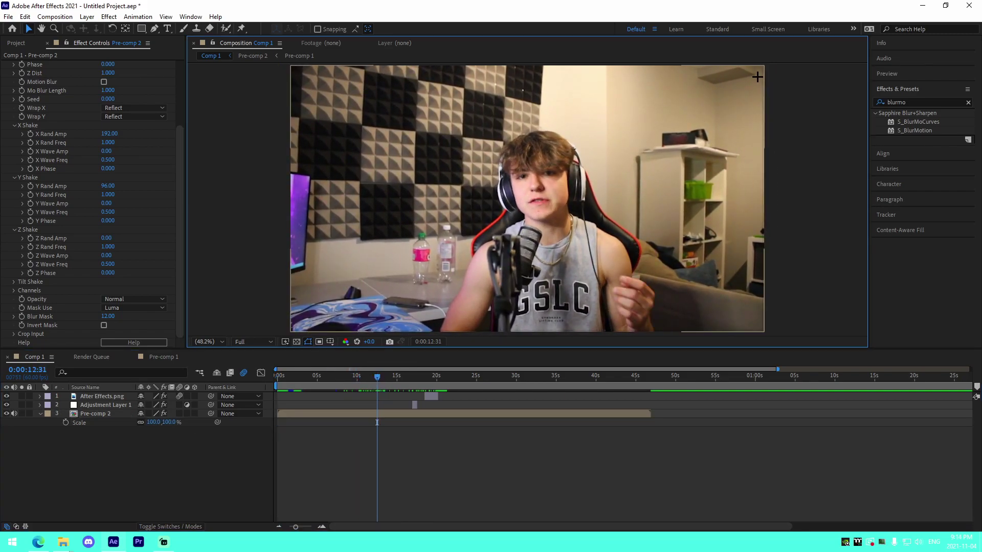
left_click(155, 422)
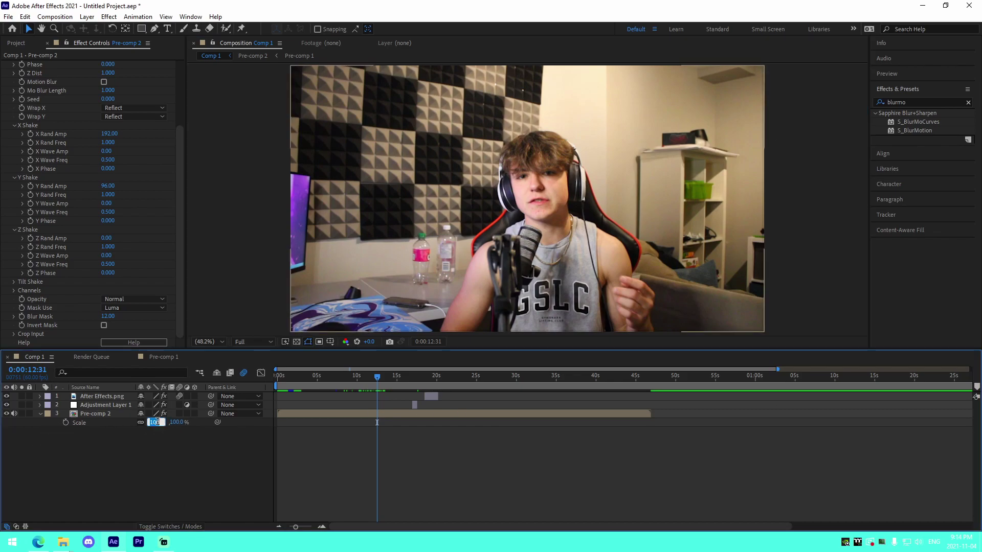
type("105")
key("Return")
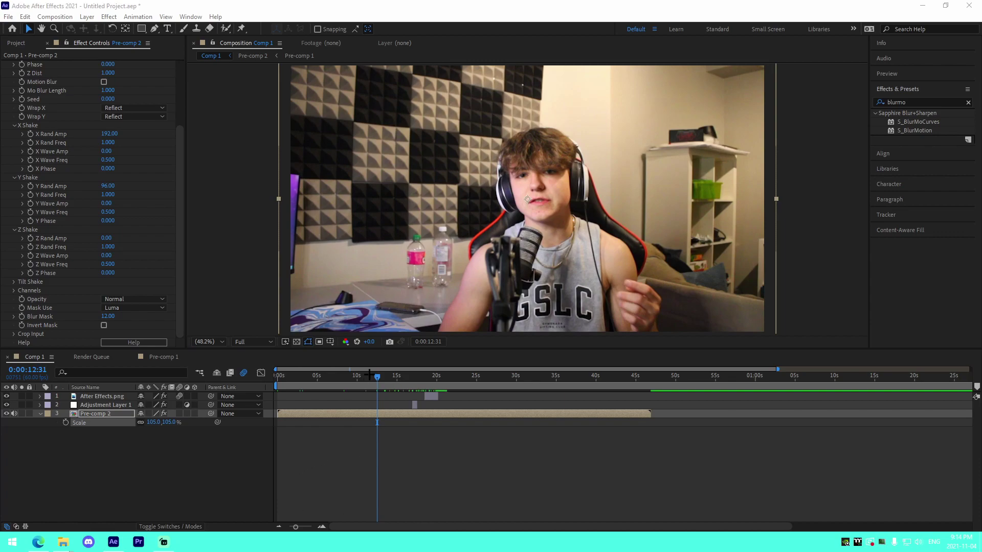
left_click_drag(369, 375, 350, 383)
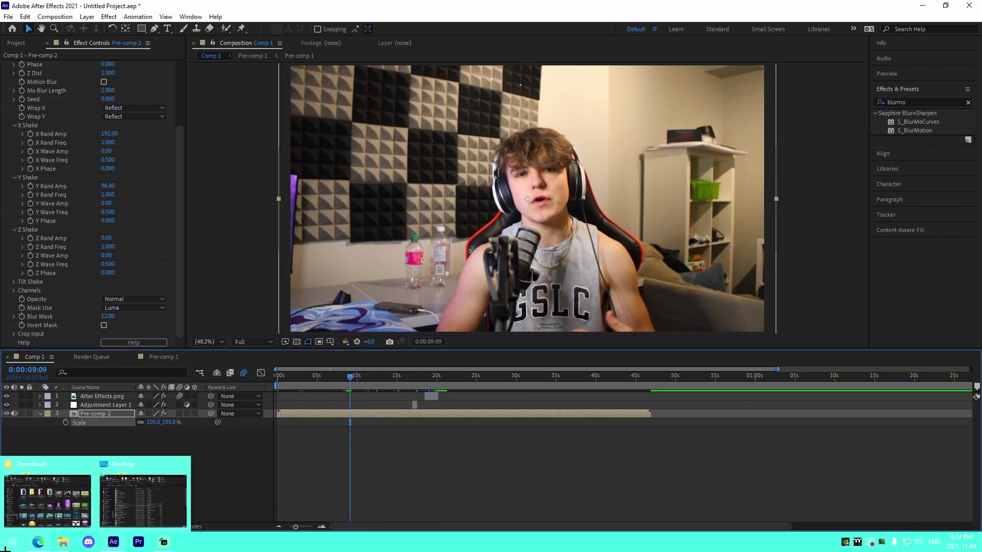
Step: Switch to Microsoft Edge and open youtube.com in a new tab
left_click(38, 542)
left_click(165, 7)
type("youtube.com")
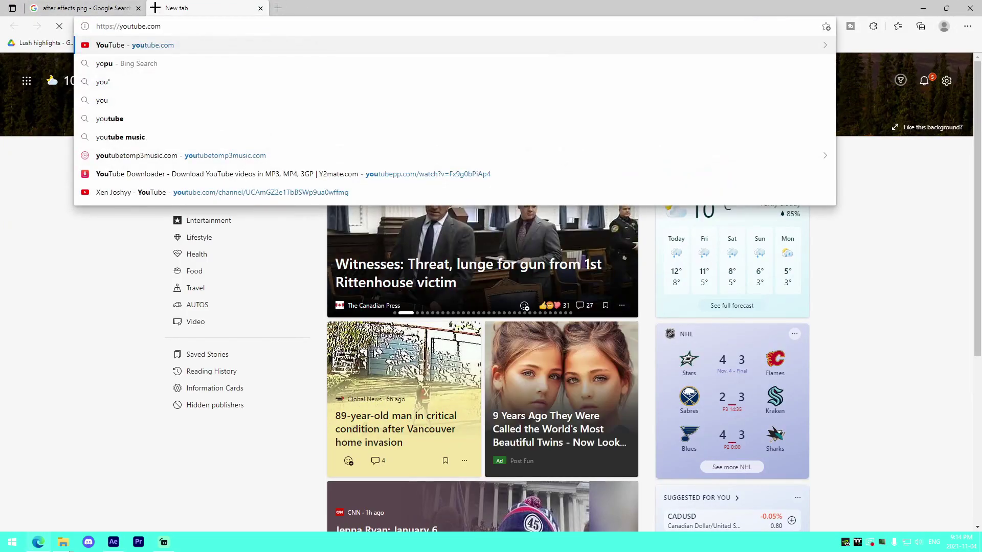
key("Return")
Step: Search YouTube for "eric godlow" to find lo-fi background music
left_click(390, 53)
type("log")
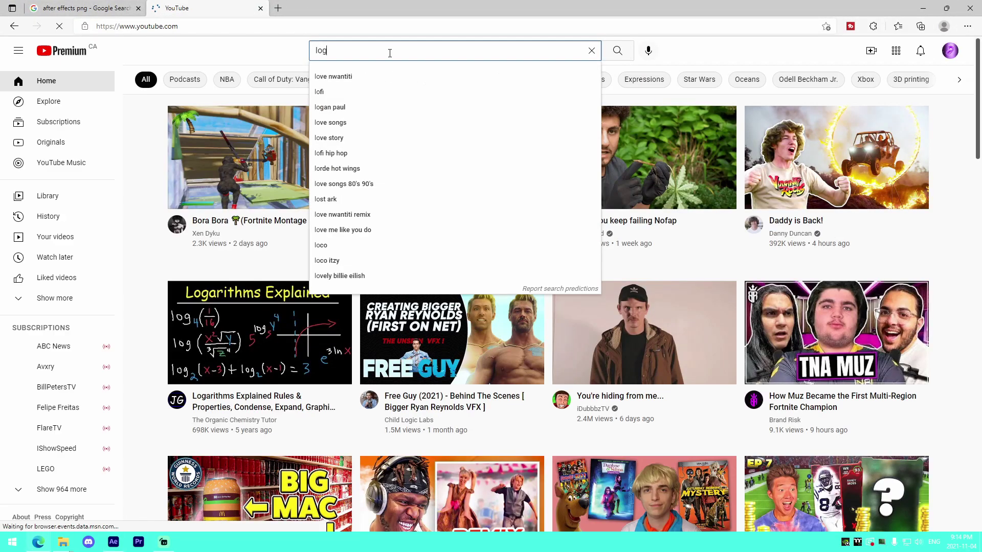
key("BackSpace")
key("BackSpace")
key("BackSpace")
type("eric godlow")
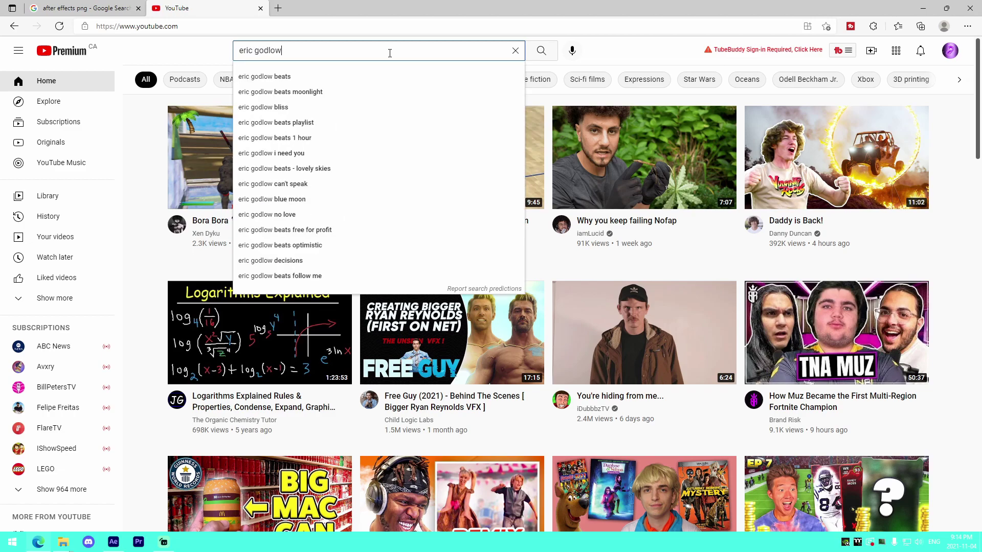
key("Return")
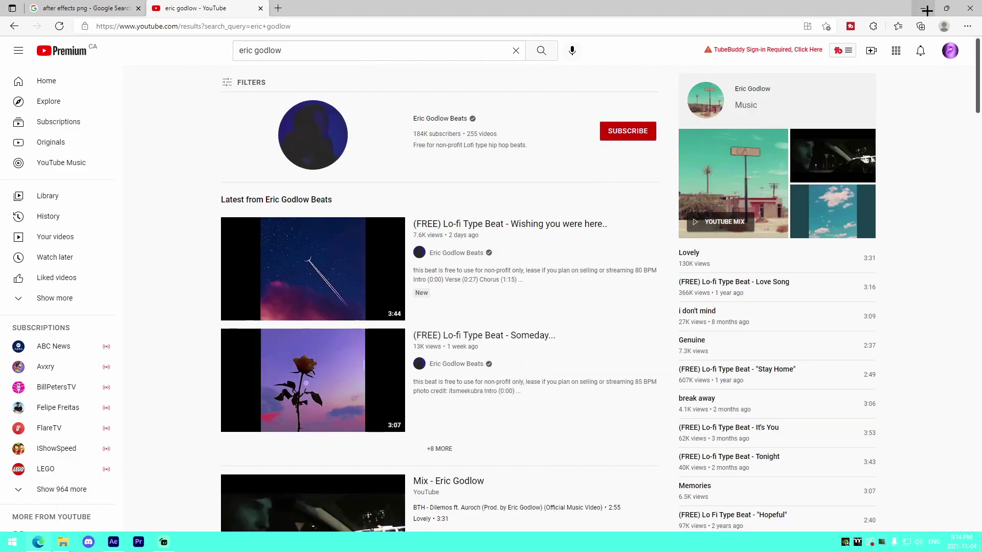
Step: Switch to File Explorer and open the Lofi For Vids folder on drive E:
left_click(113, 542)
mouse_move(62, 542)
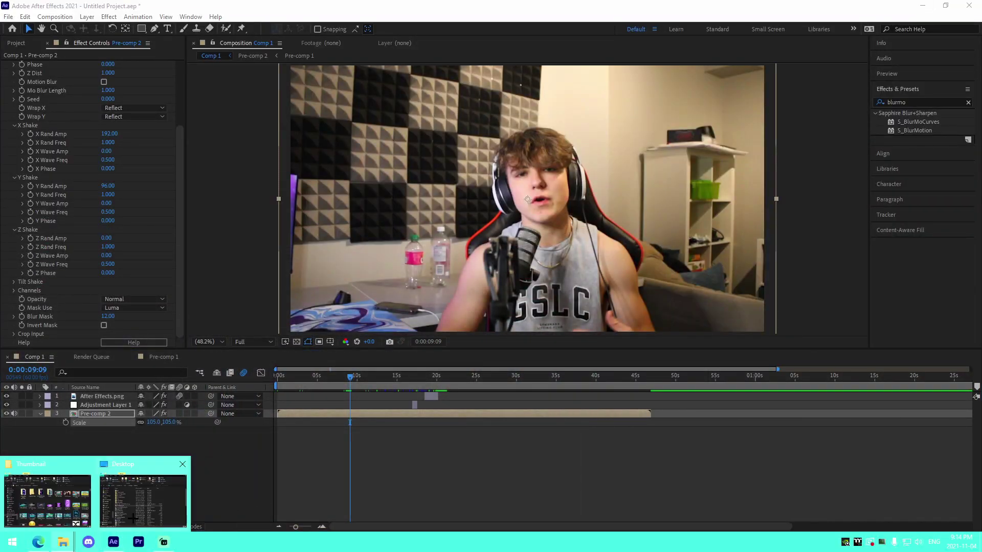
left_click(91, 500)
left_click(435, 176)
scroll(438, 343, "up", 3)
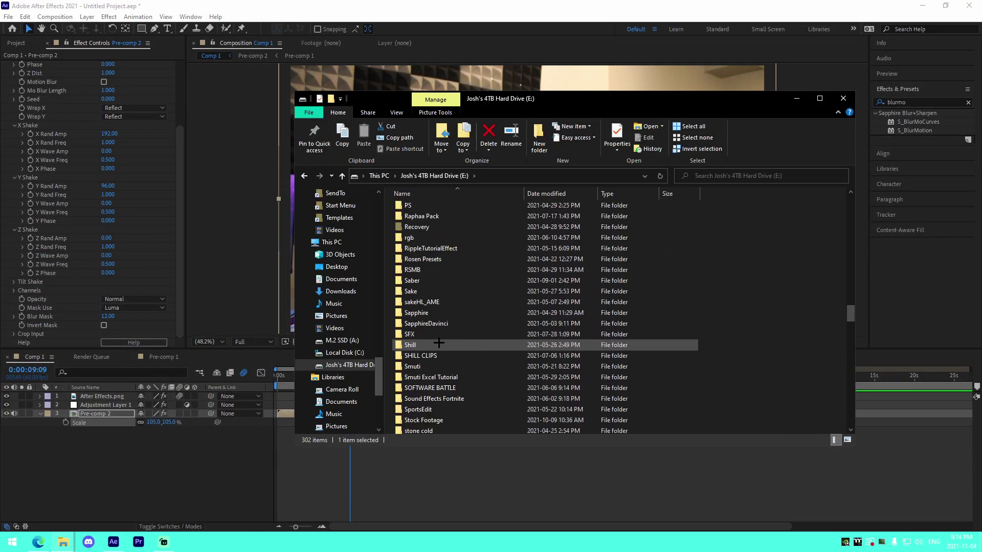
scroll(439, 343, "up", 20)
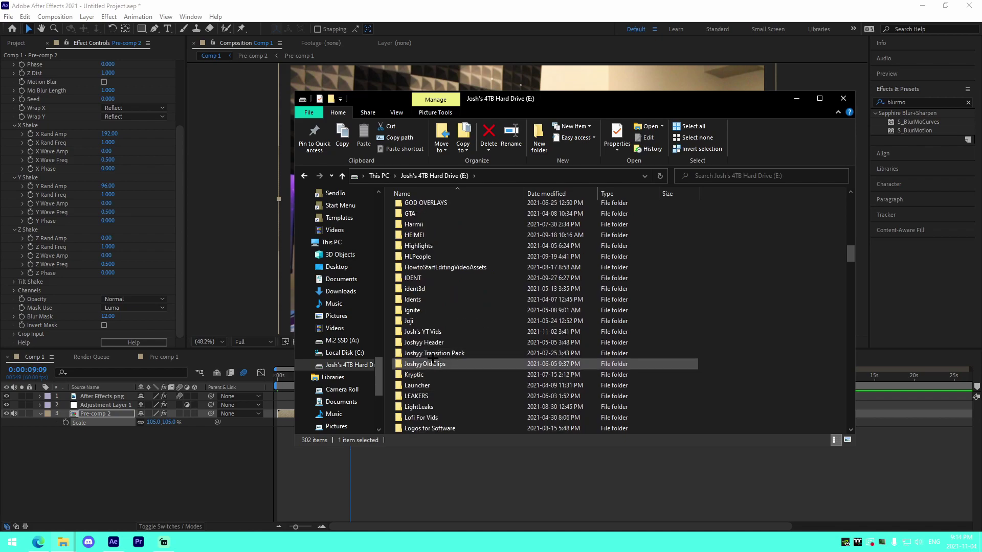
double_click(430, 417)
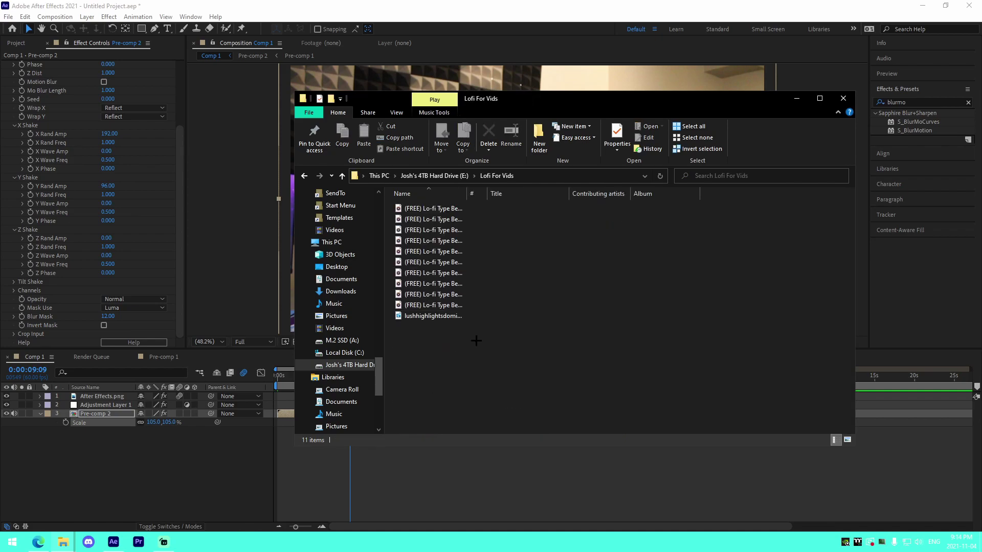
left_click_drag(476, 340, 409, 206)
left_click_drag(728, 311, 404, 206)
left_click_drag(761, 304, 414, 204)
left_click(769, 304)
Step: Check the properties of the fifth lo-fi track and add "(FREE) Lo-fi Type Beat - 'Lovely'.mp3" to Comp 1's timeline
left_click(450, 252)
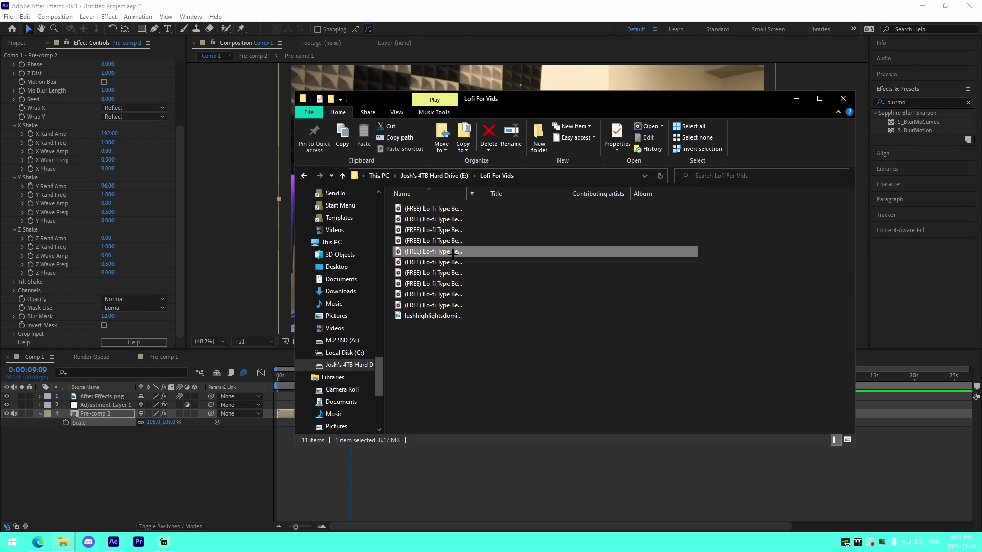
right_click(450, 251)
left_click(476, 486)
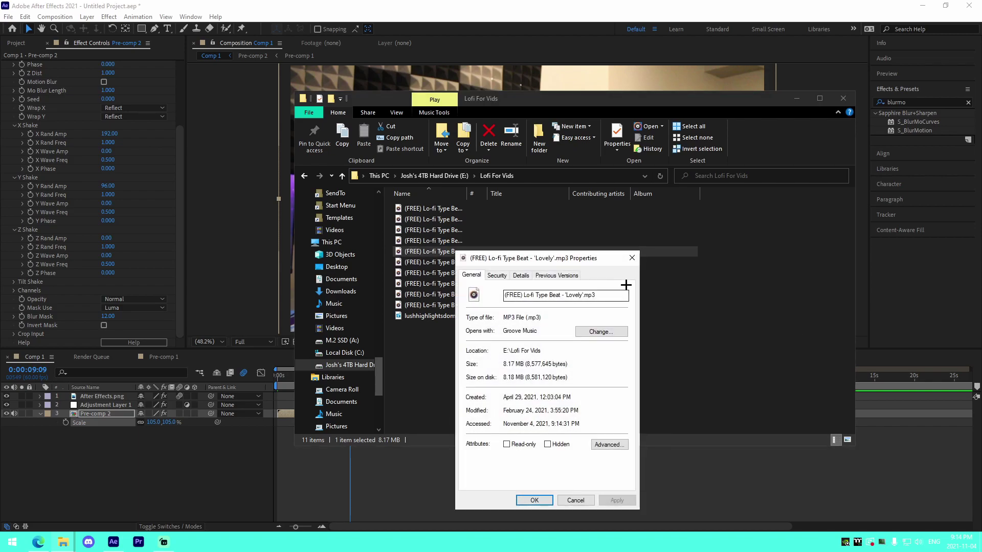
key("Escape")
left_click_drag(444, 251, 403, 459)
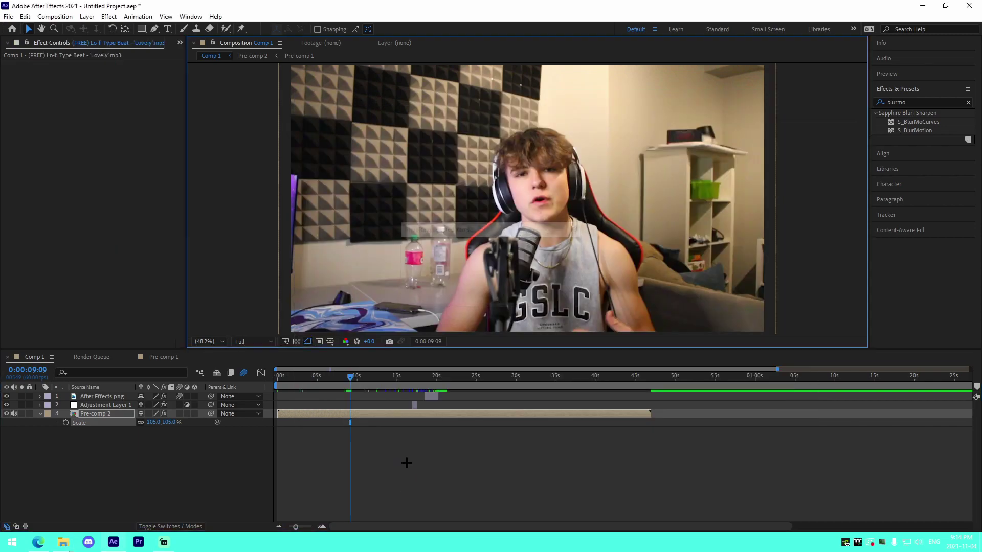
Step: Reveal the music's waveform, split the music layer at 0:00:26:24 and delete the part before the split
key("l")
key("l")
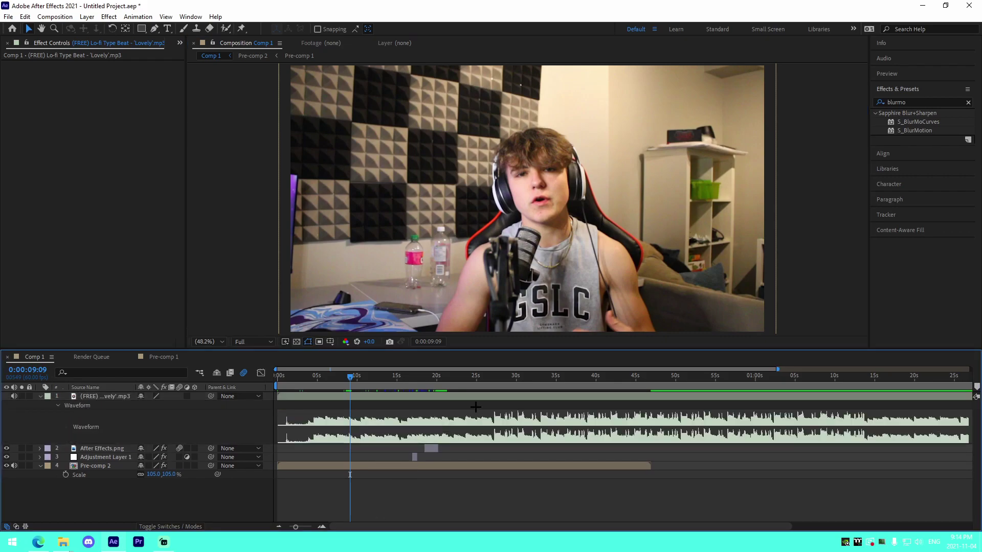
left_click_drag(472, 385, 487, 385)
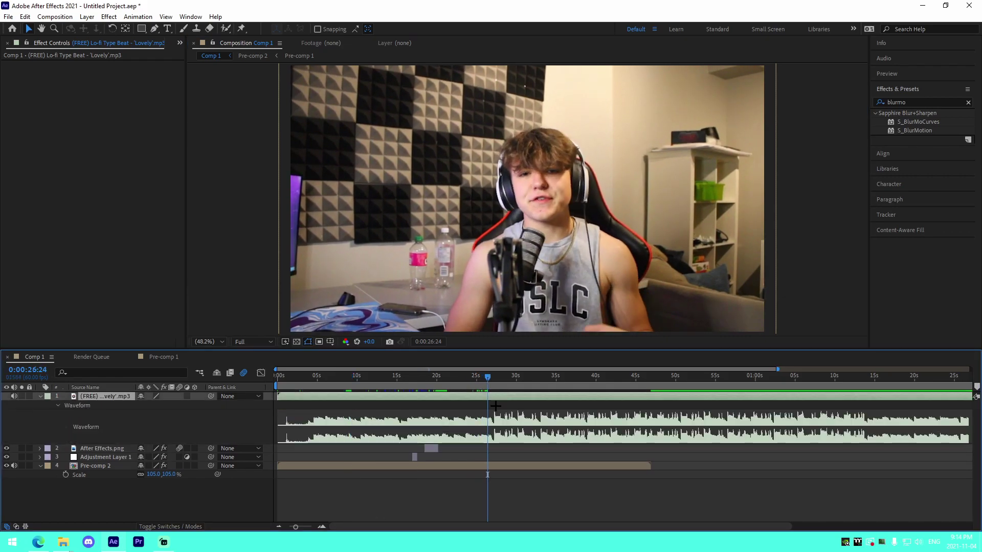
key("ctrl+shift+d")
left_click(478, 405)
key("Delete")
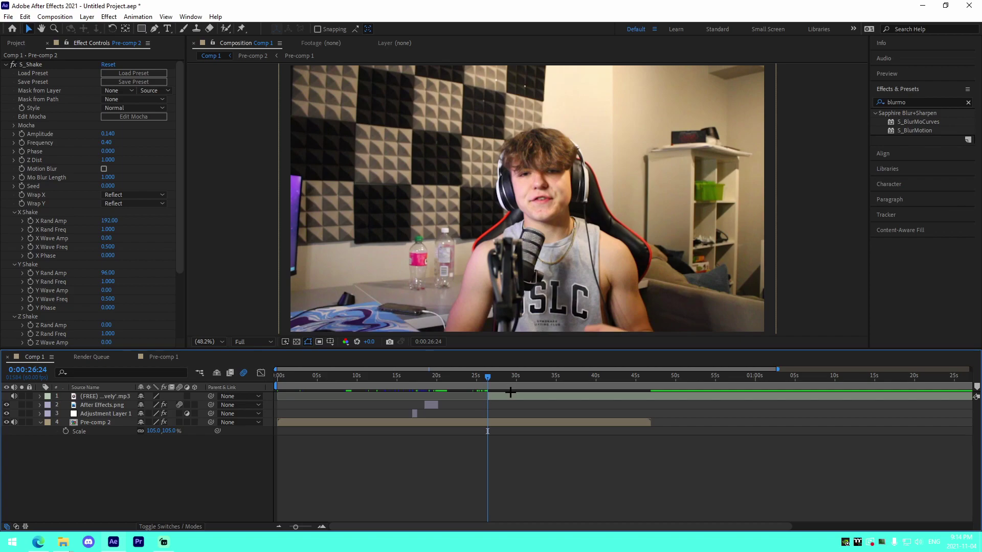
Step: Place the trimmed music at the start of the comp beneath Pre-comp 2 and preview the opening
left_click(510, 392)
left_click_drag(120, 398, 122, 446)
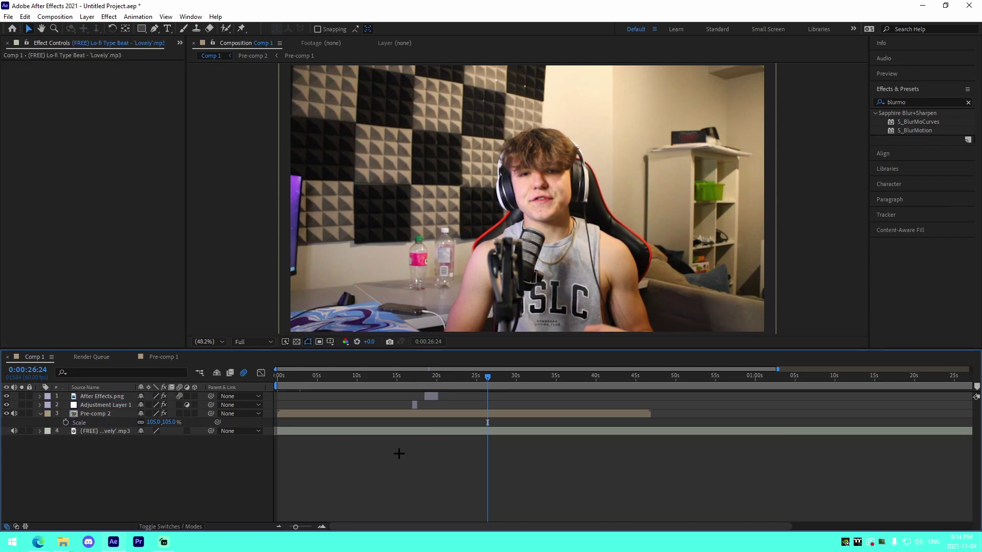
key("space")
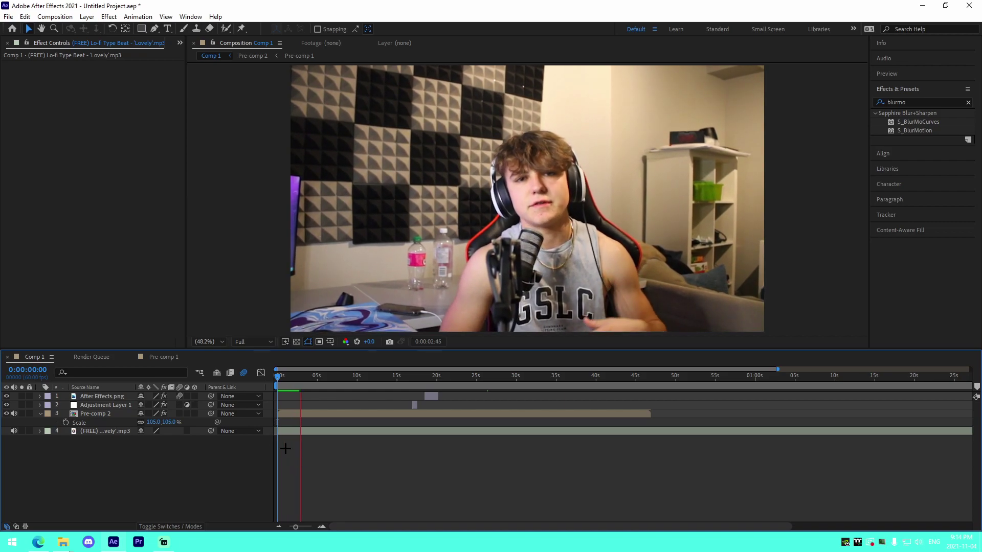
key("space")
left_click_drag(279, 433, 282, 432)
key("Home")
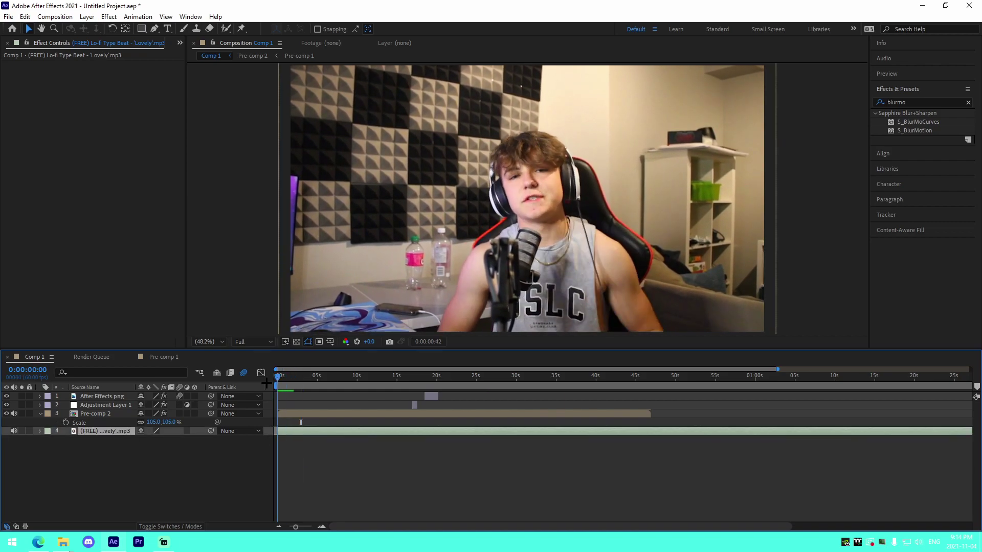
key("space")
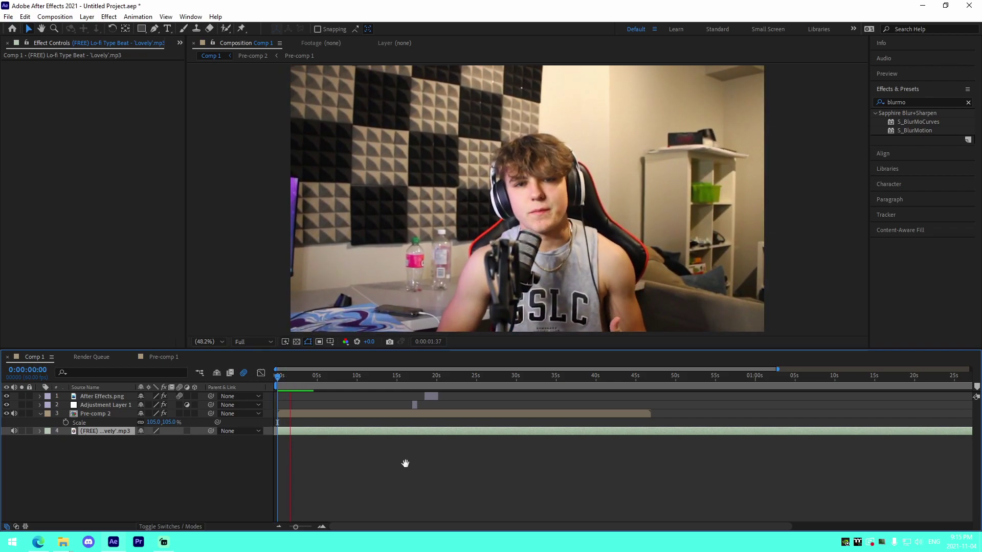
key("space")
Step: Set the music layer's Audio Levels to -25 dB and preview the mix from the start of the comp
key("l")
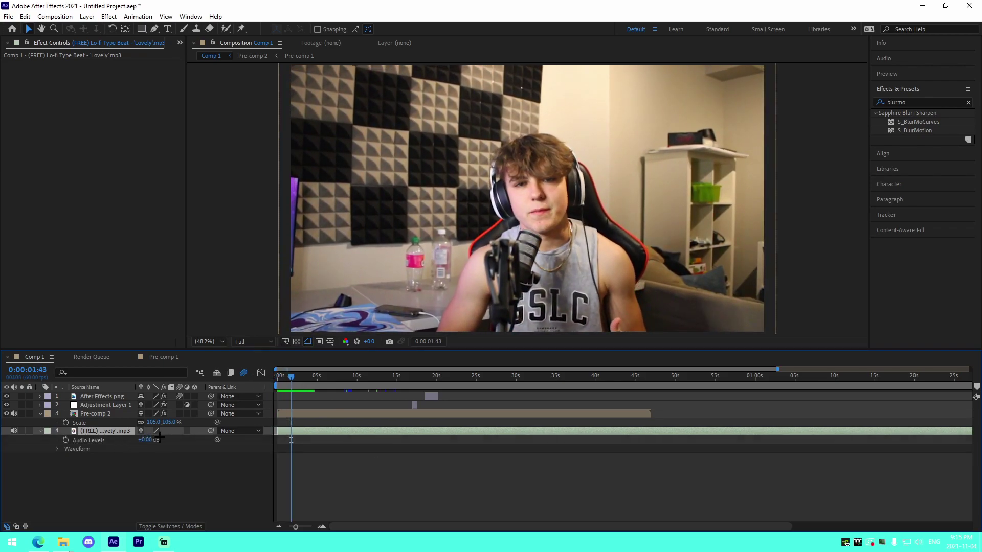
type("-25")
key("Return")
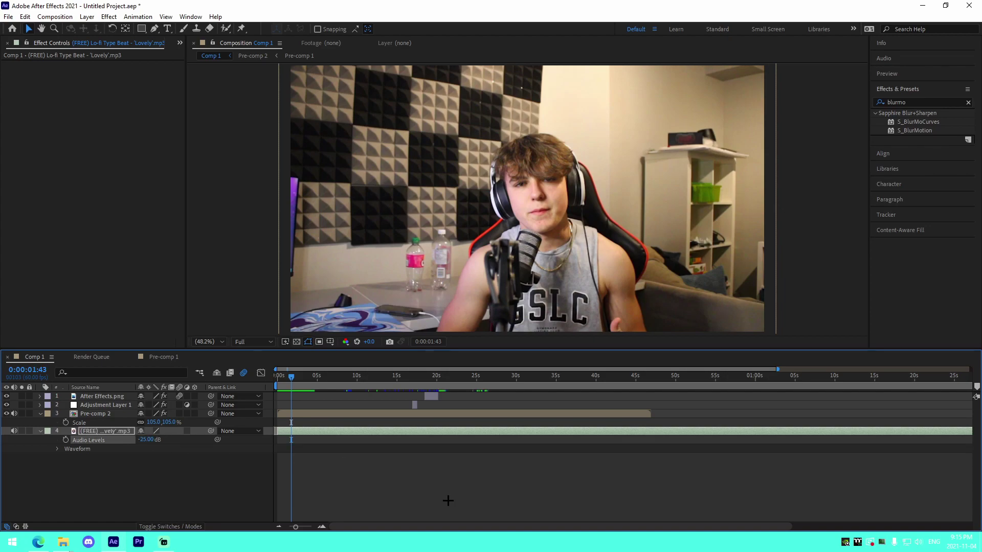
key("space")
left_click_drag(291, 377, 192, 400)
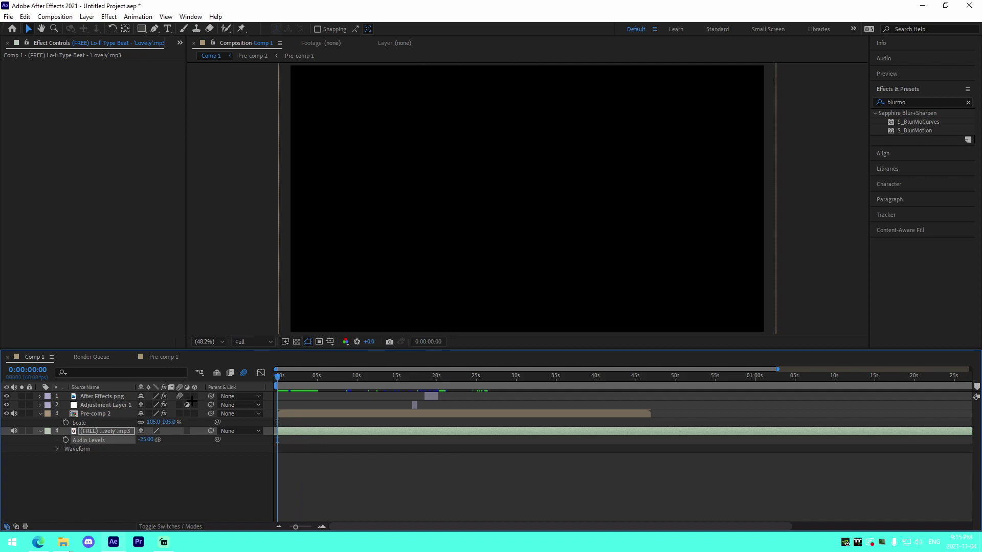
key("space")
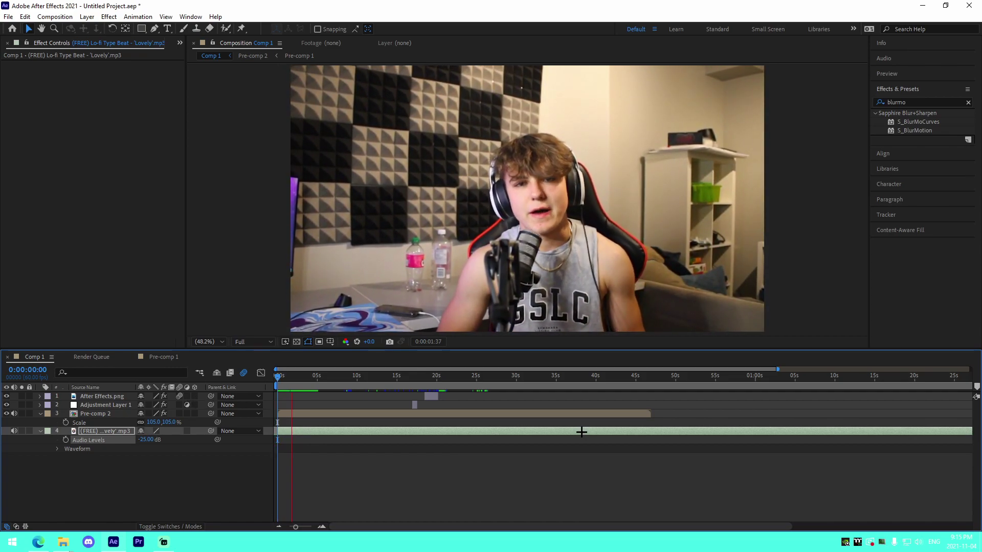
Step: Split the music layer at 0:00:48:29, shortly after Pre-comp 2 ends, and delete the remaining part
left_click(614, 376)
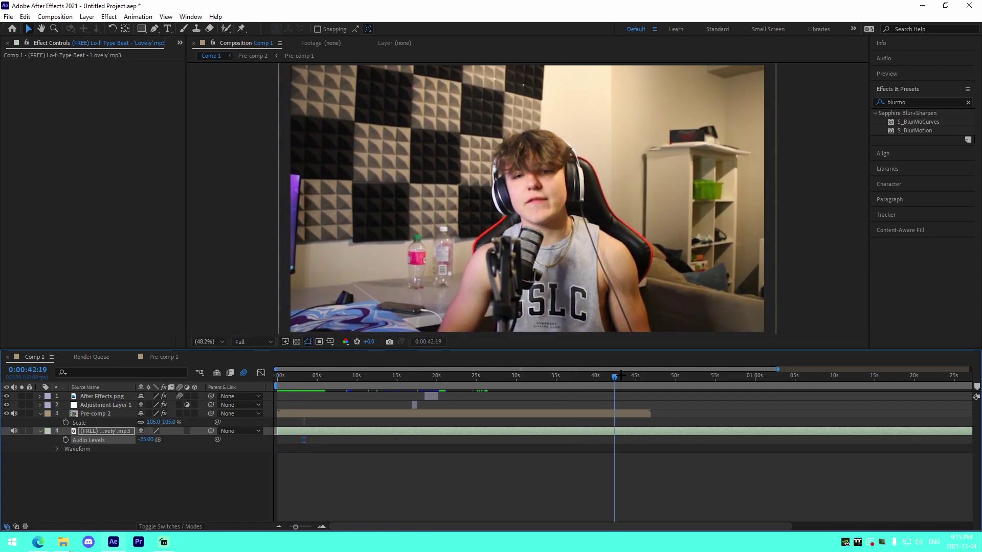
left_click_drag(620, 376, 702, 403)
left_click(321, 526)
left_click(321, 527)
key("ctrl+shift+d")
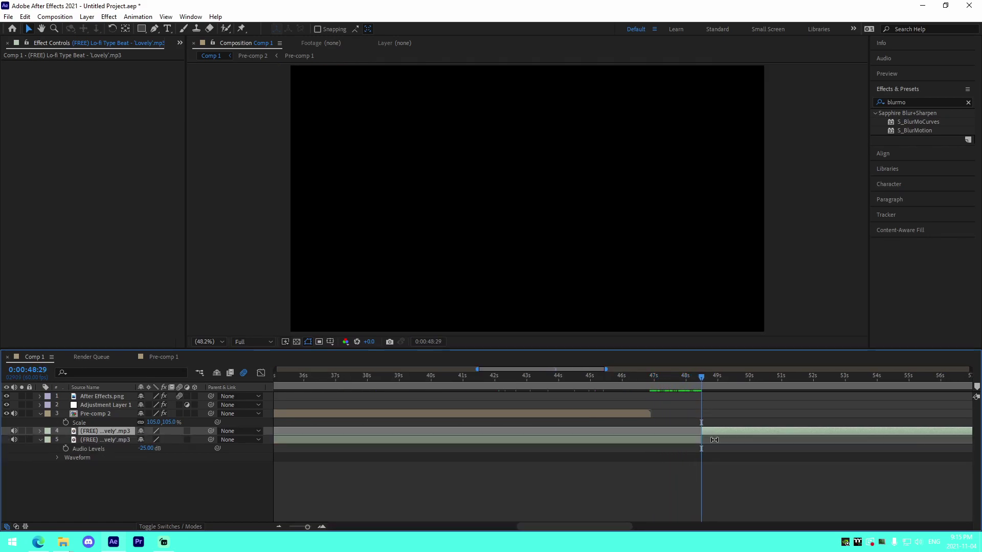
key("Delete")
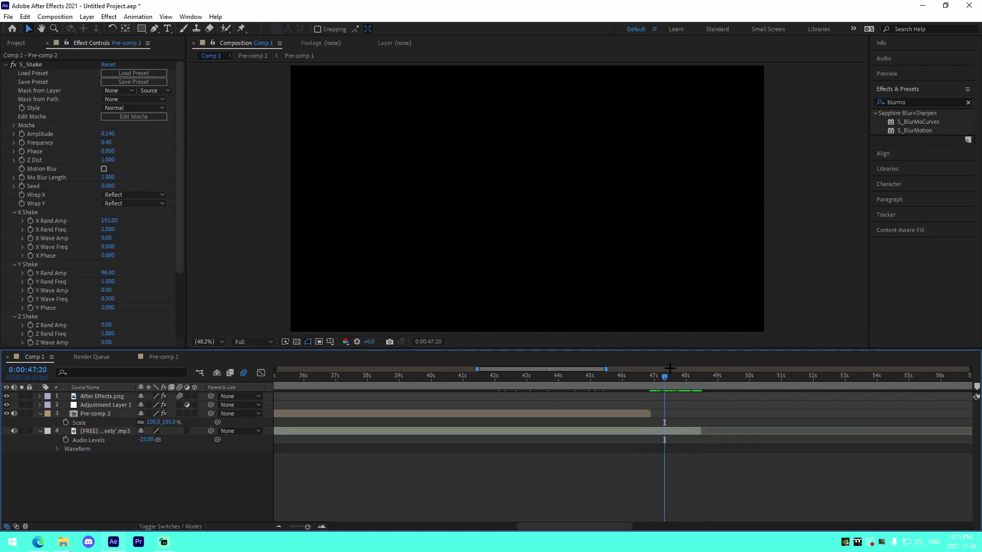
Step: Fade out the music with Audio Levels keyframes of -25 dB at 0:00:46:54 and -50 dB at 0:00:48:28
left_click(650, 376)
left_click(665, 429)
key("l")
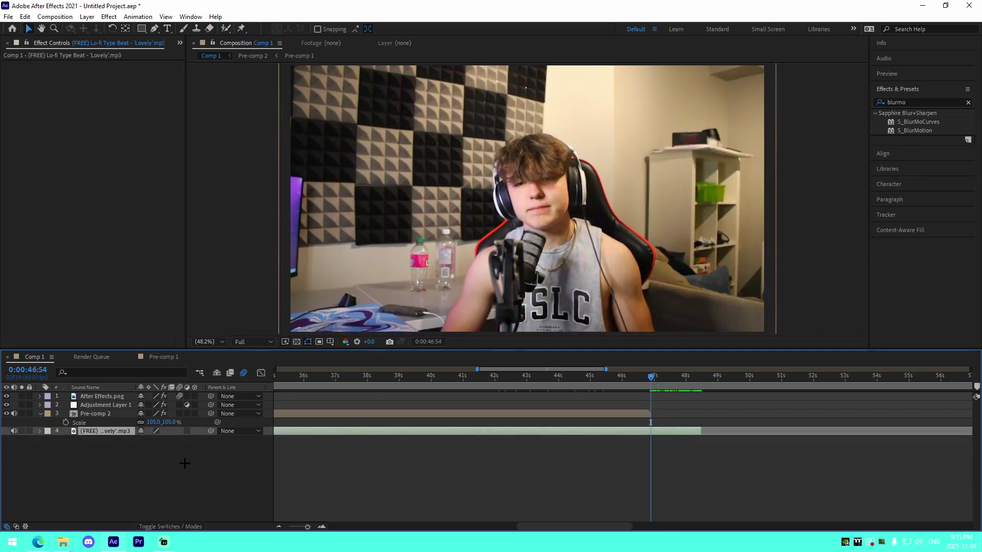
key("l")
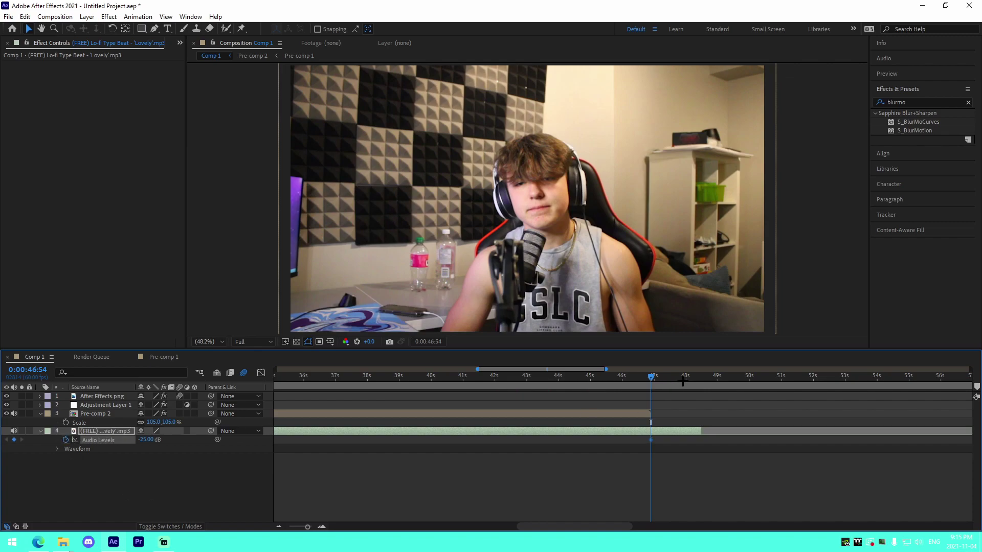
key("o")
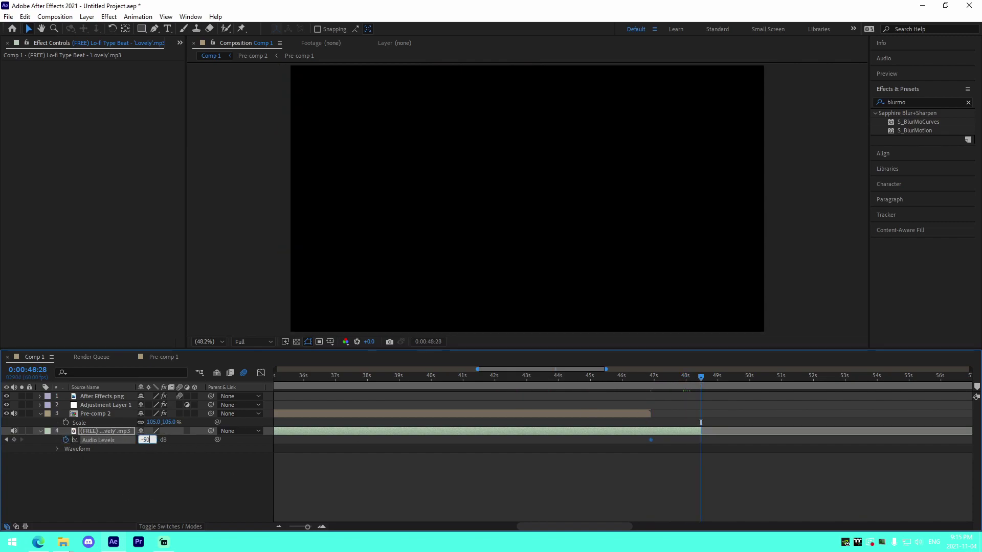
left_click(675, 476)
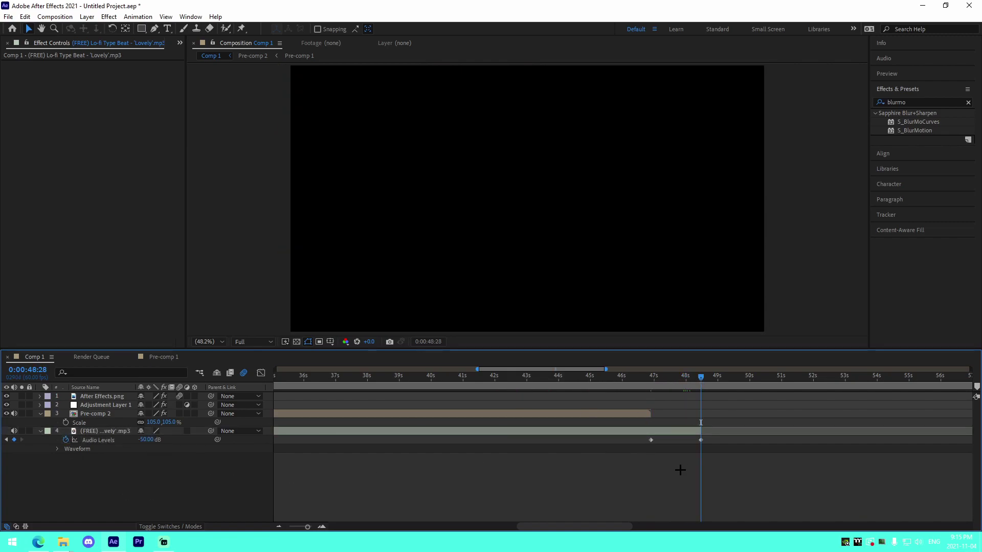
Step: Preview the music fade-out and review the ending of Pre-comp 2 from about 0:00:42:53
key("space")
left_click_drag(683, 387, 522, 403)
right_click(686, 394)
left_click(688, 492)
left_click(640, 413)
key("o")
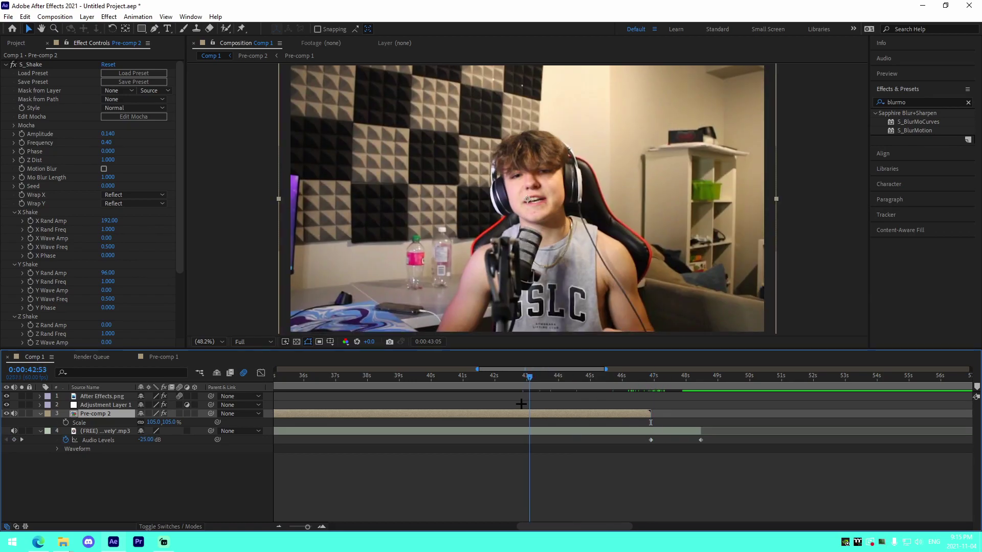
Step: Zoom the timeline out to the full comp and collapse the properties of Pre-comp 2 and the music layer
left_click(279, 526)
left_click(279, 527)
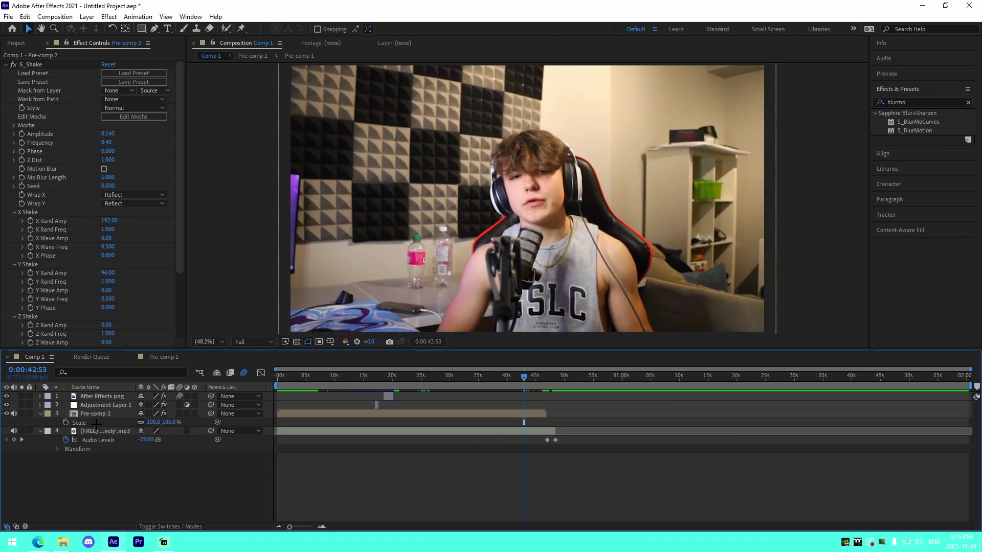
left_click(41, 414)
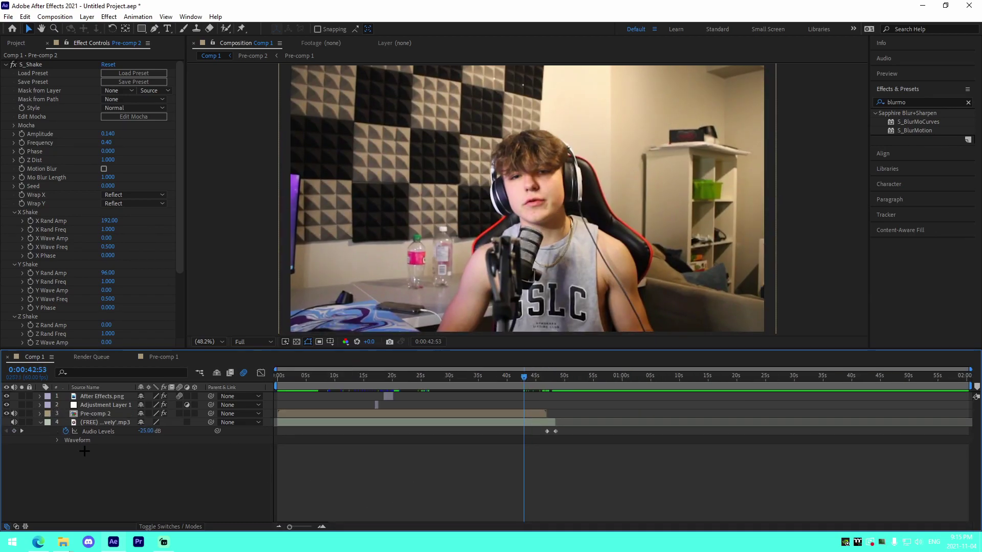
left_click(40, 422)
Step: Switch to File Explorer and look through the pinned folders for overlay clips
mouse_move(62, 545)
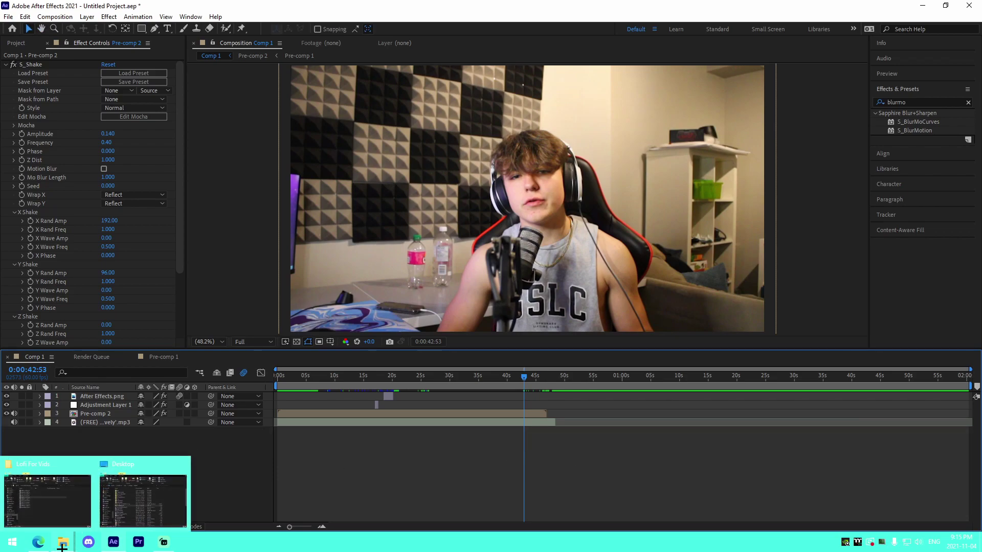
left_click(78, 492)
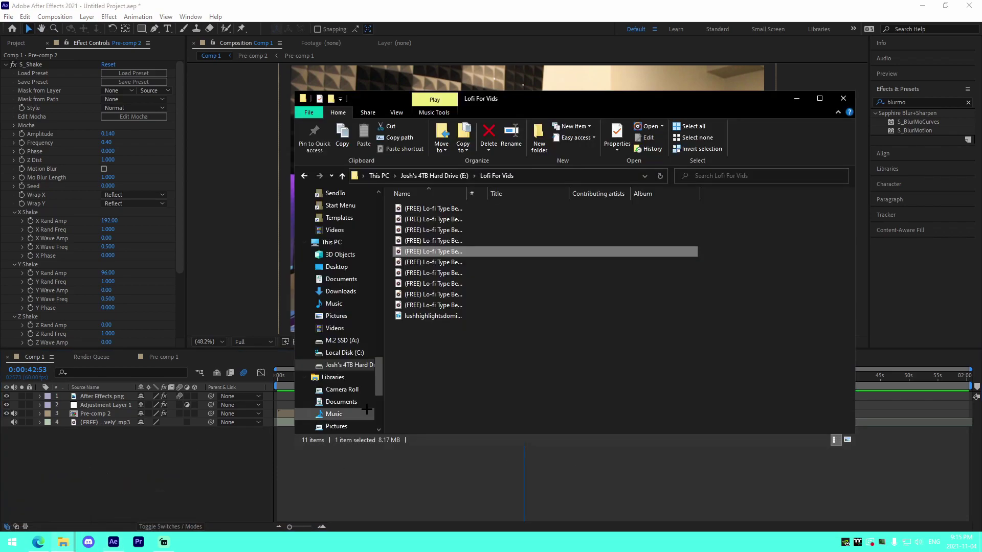
scroll(345, 329, "down", 5)
scroll(345, 330, "up", 8)
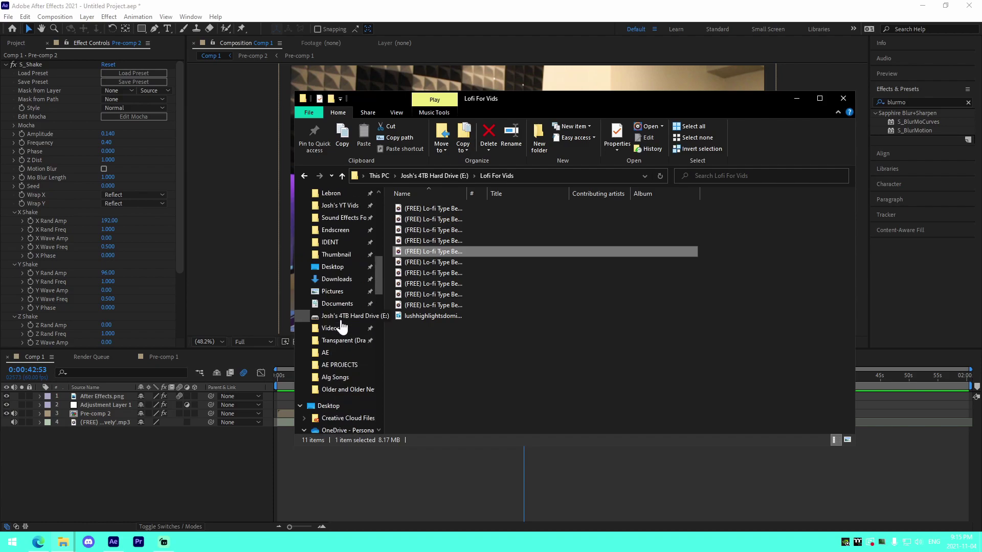
scroll(340, 301, "up", 4)
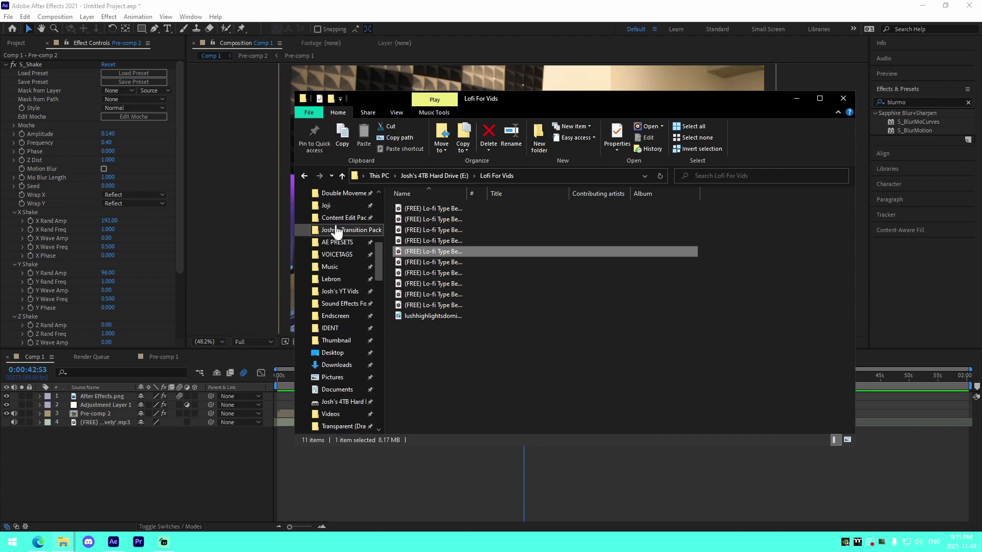
scroll(341, 269, "up", 3)
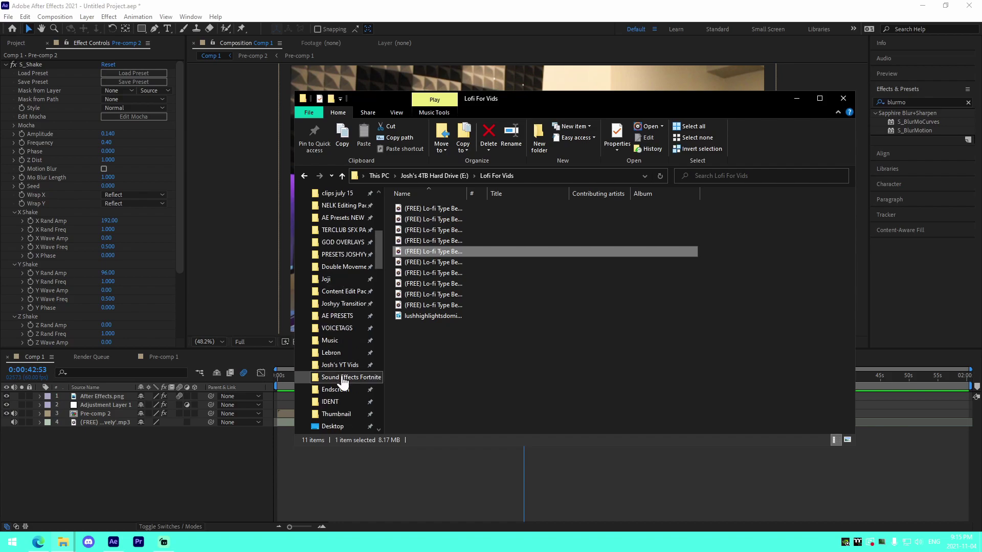
scroll(337, 371, "down", 1)
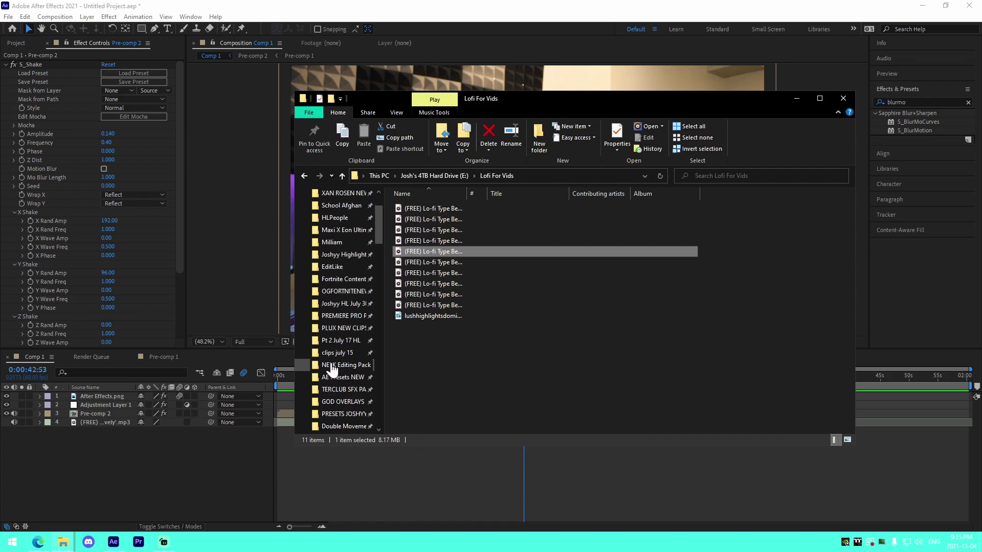
scroll(352, 372, "up", 1)
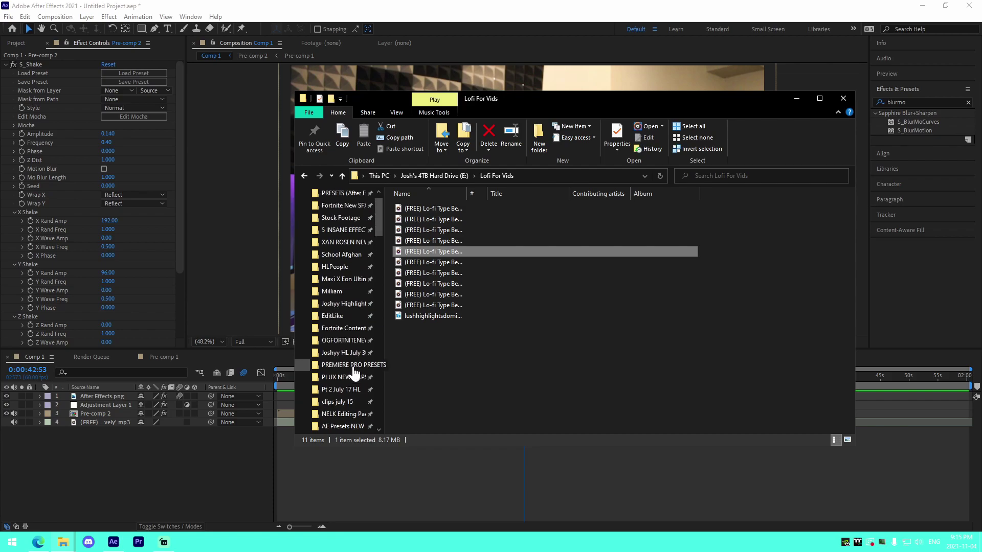
scroll(353, 371, "up", 2)
Step: Open the Transparent (Drag and Drop) folder on drive E
left_click(379, 176)
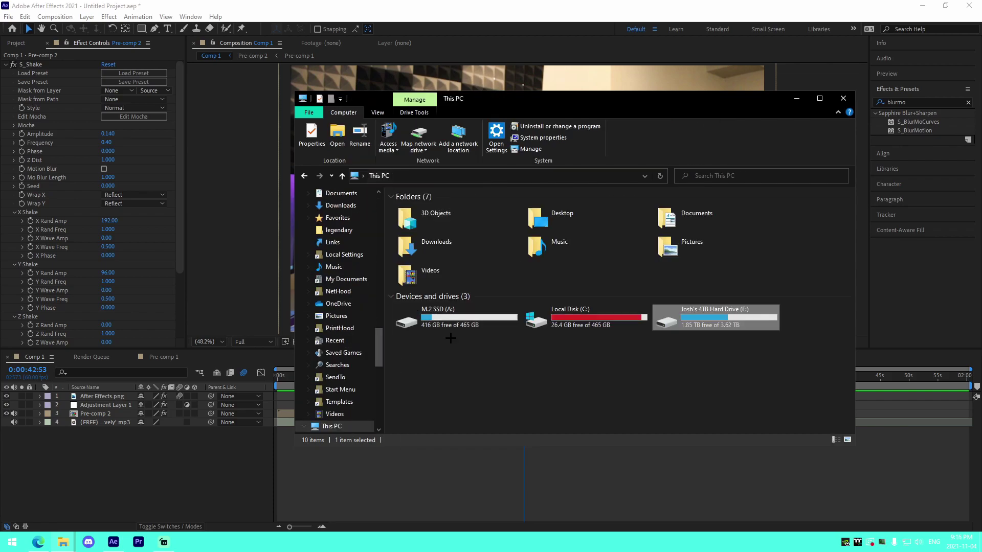
double_click(696, 326)
scroll(500, 344, "down", 10)
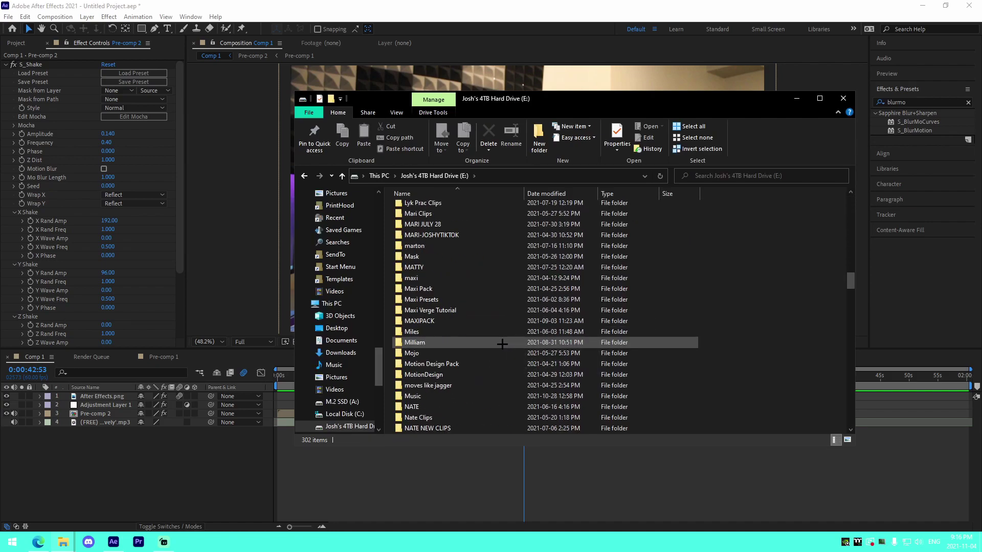
scroll(501, 344, "down", 12)
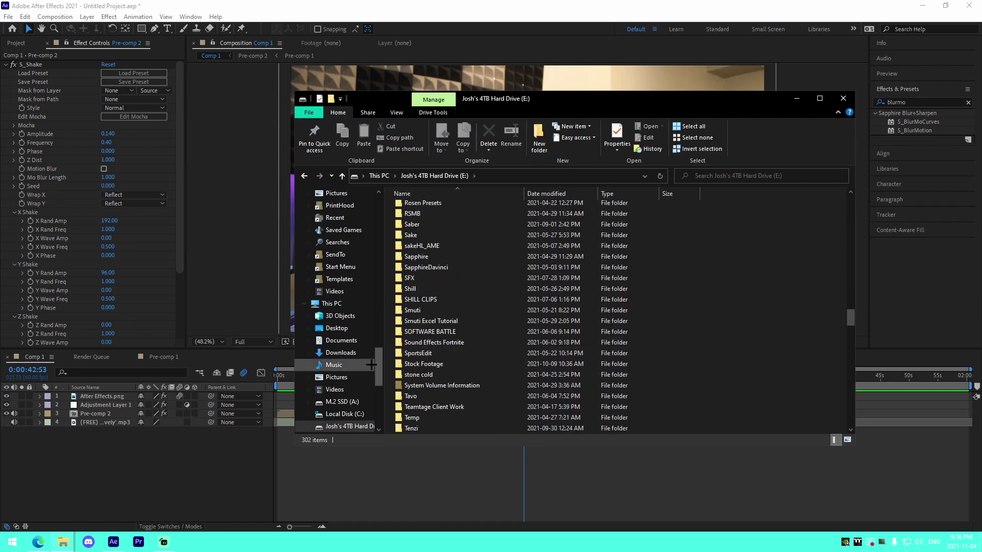
scroll(423, 388, "down", 2)
double_click(430, 353)
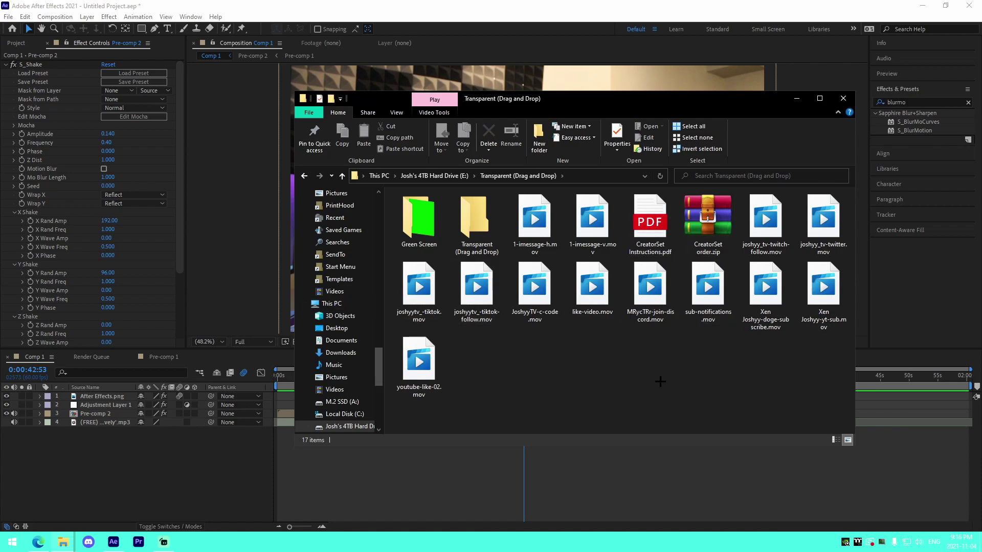
Step: Return to After Effects, preview Comp 1 from about 0:00:27:20, and place the playhead at 0:00:33:29 for the overlay
left_click(578, 471)
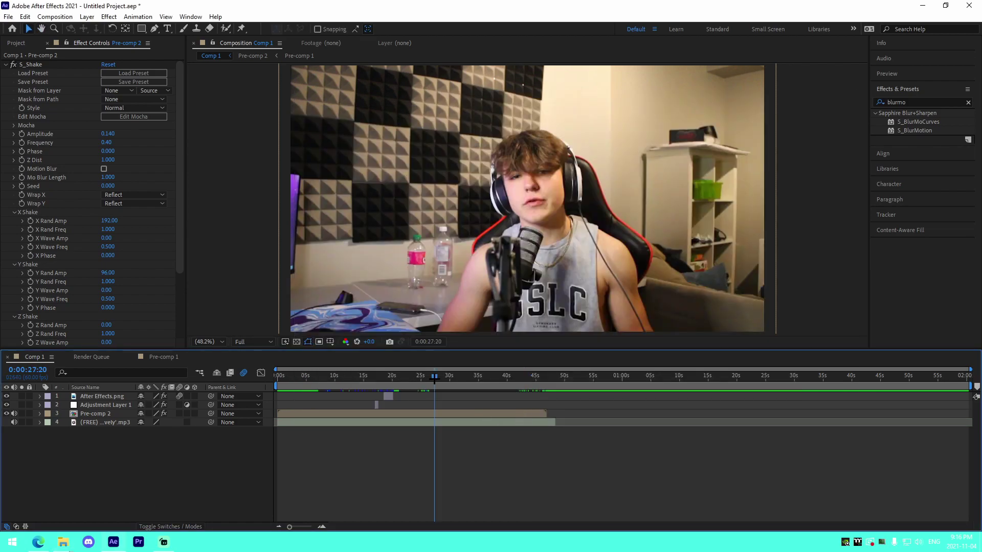
key("space")
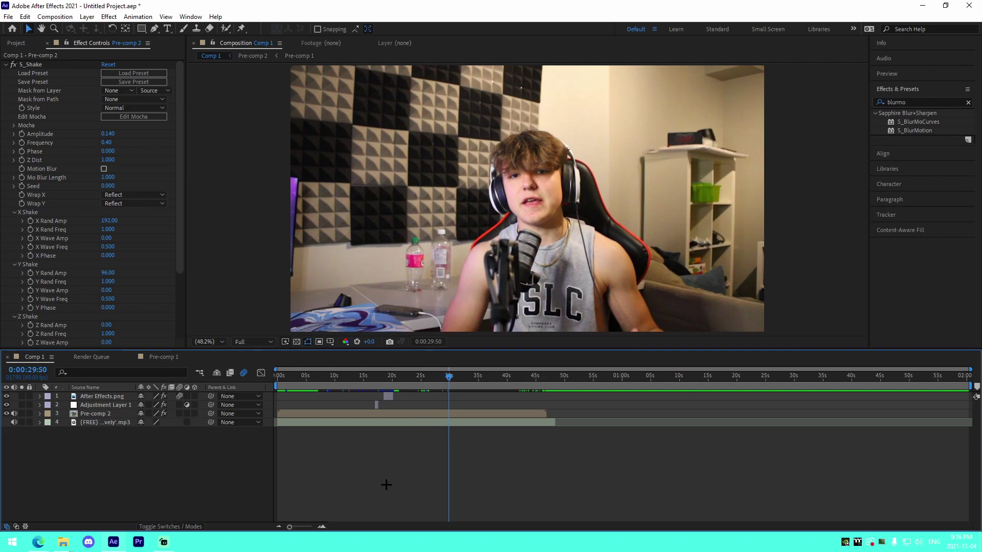
left_click(321, 527)
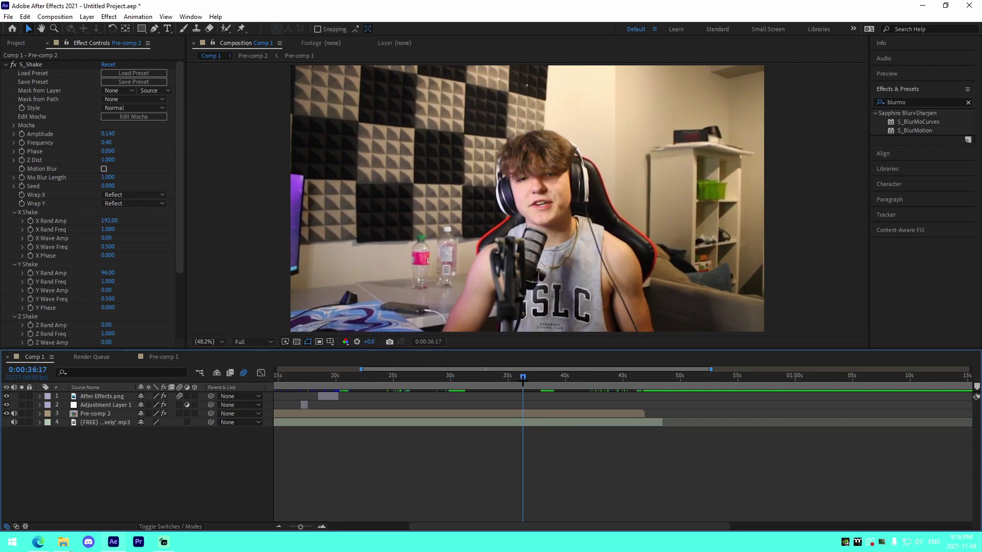
left_click(499, 381)
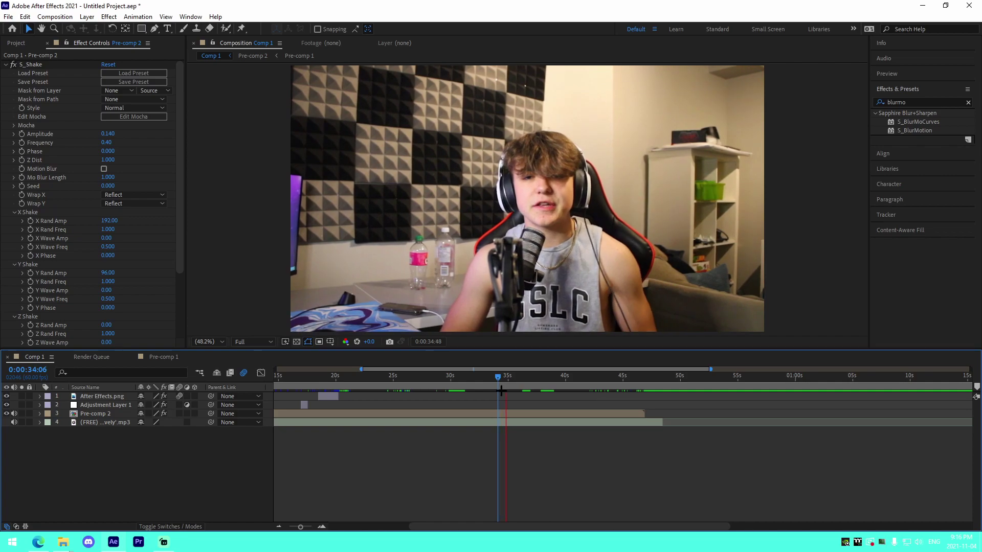
left_click_drag(500, 389, 490, 387)
Step: Import the yt-sub.mov overlay from the Transparent (Drag and Drop) folder as Comp 1's uppermost layer, starting at about 0:00:33
left_click(63, 542)
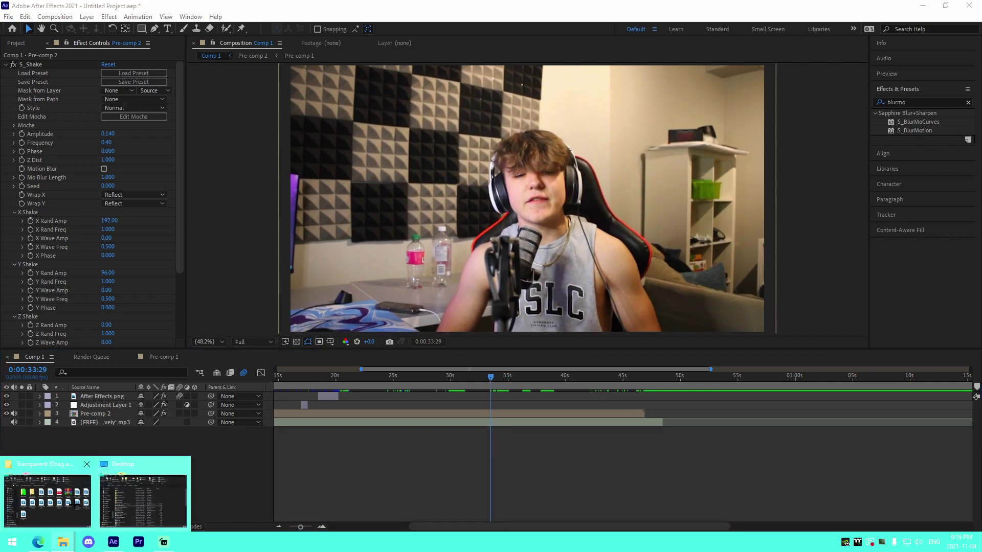
left_click(47, 498)
left_click_drag(766, 295, 514, 476)
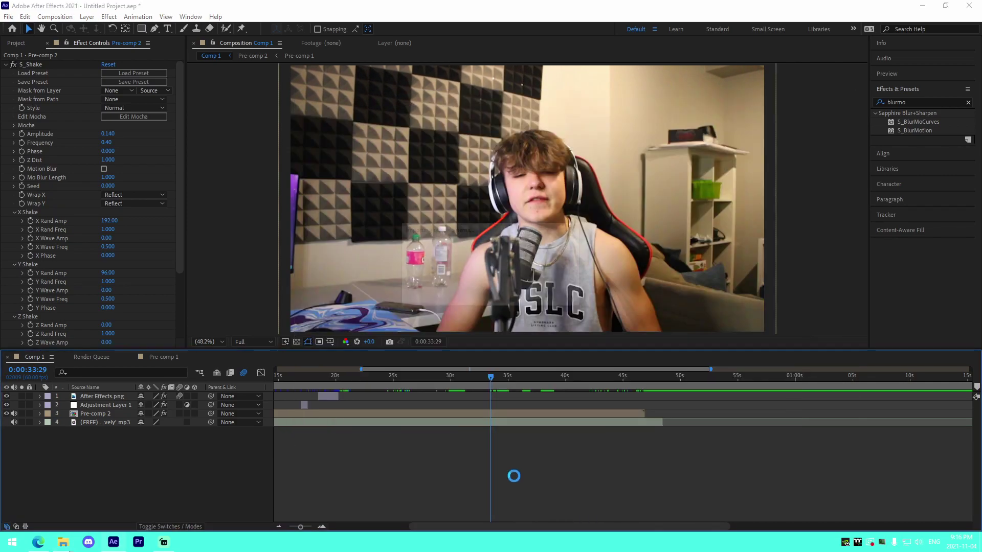
left_click_drag(374, 422, 545, 440)
left_click_drag(308, 397, 685, 396)
Step: Lower the subscribe overlay to Position 960.0, 983.0 and preview its animation over the footage from about 0:00:32:25
key("p")
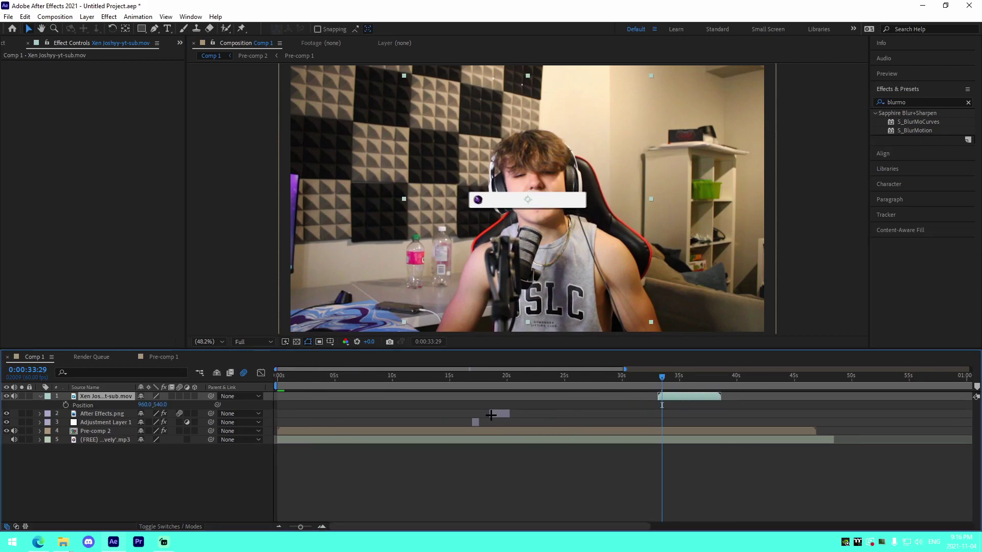
left_click_drag(165, 405, 388, 405)
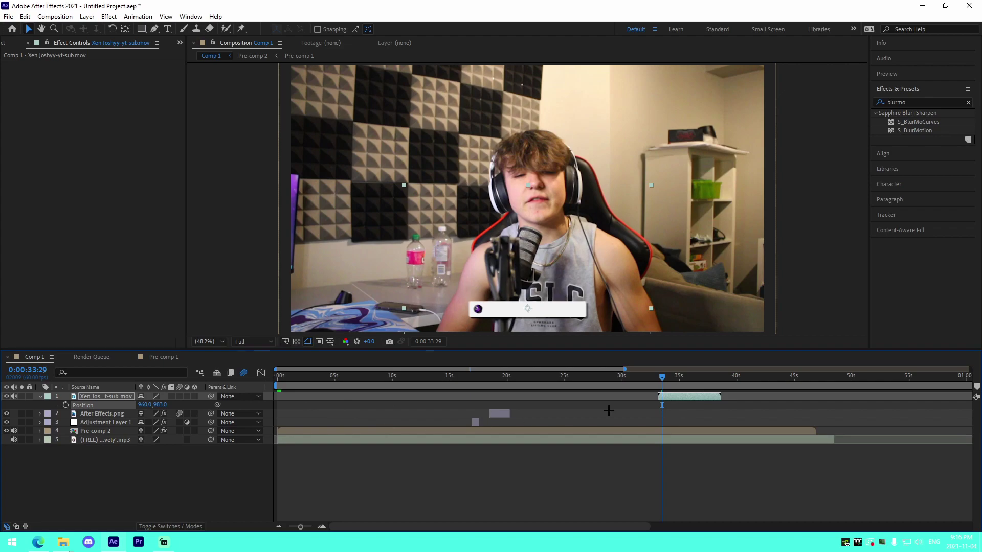
left_click(649, 380)
left_click(694, 462)
key("space")
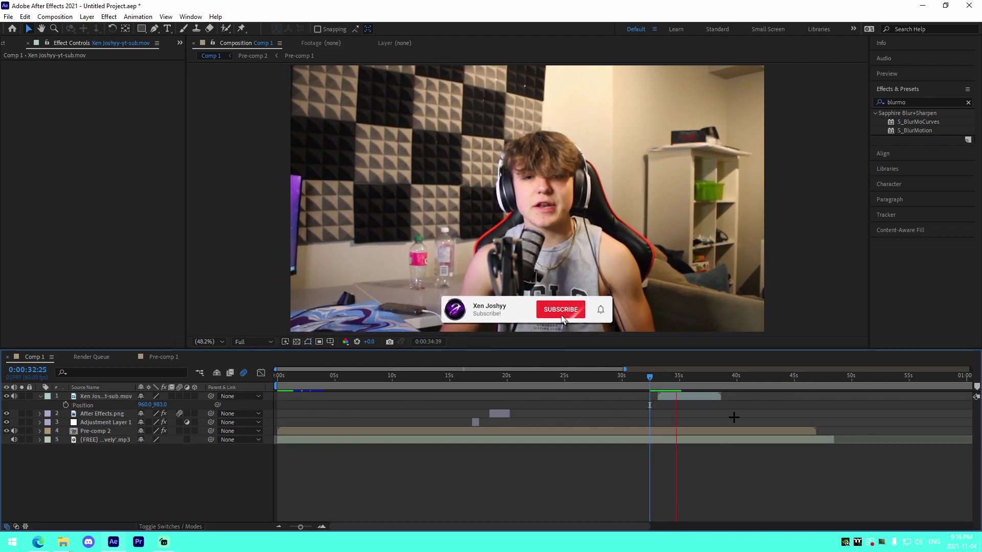
left_click(652, 384)
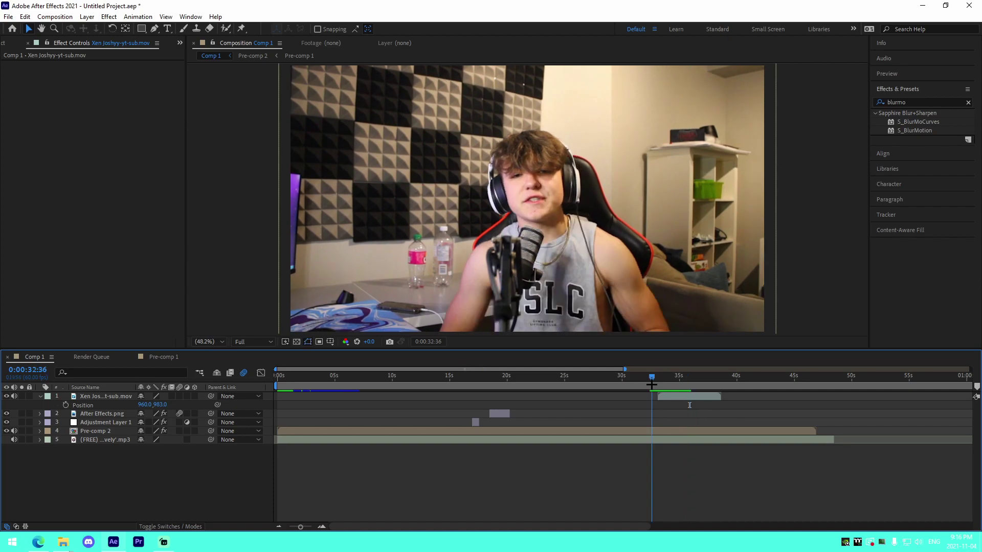
key("space")
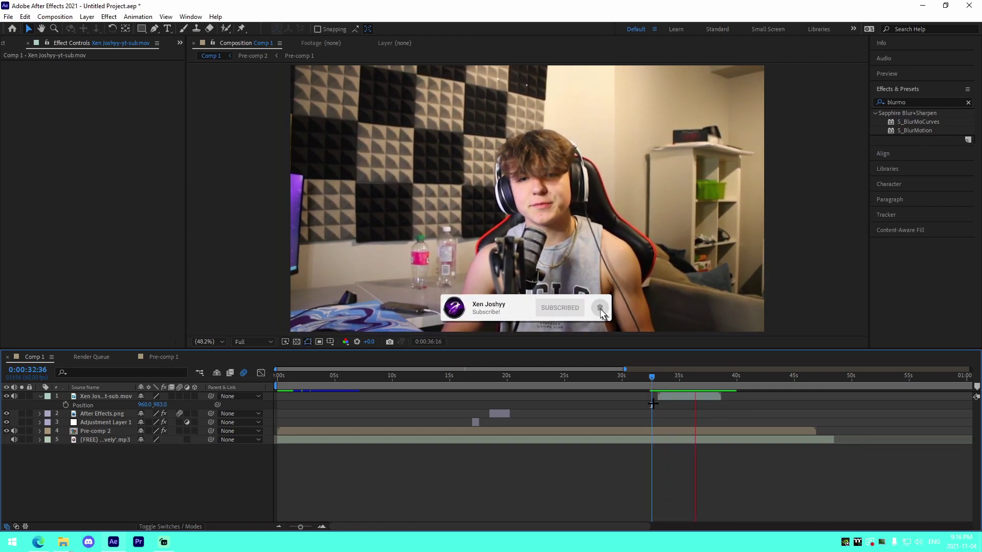
key("space")
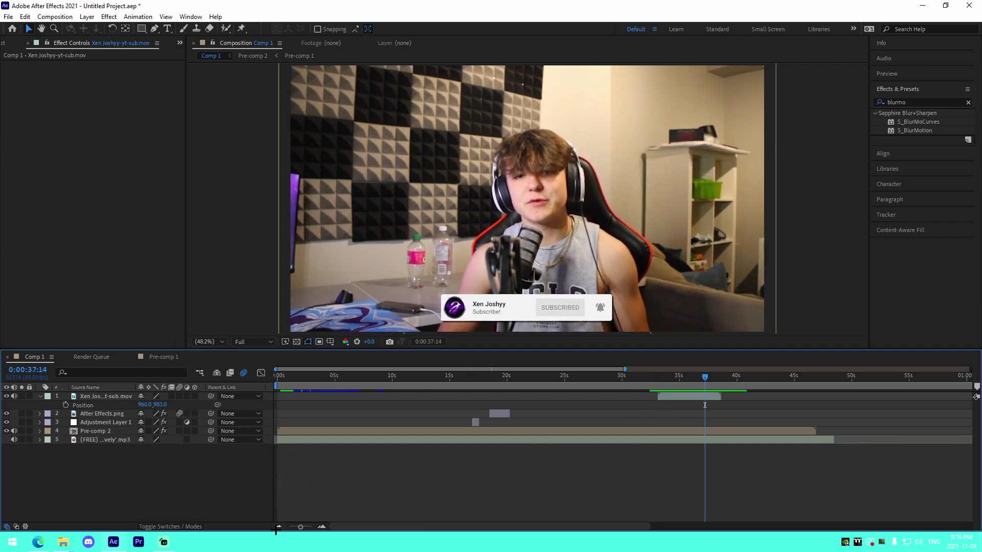
Step: Open Pre-comp 2, preview the speech from about 0:00:10:39, and mark the first Pre-comp 1 layer at about 0:00:11:25
left_click(278, 527)
key("Home")
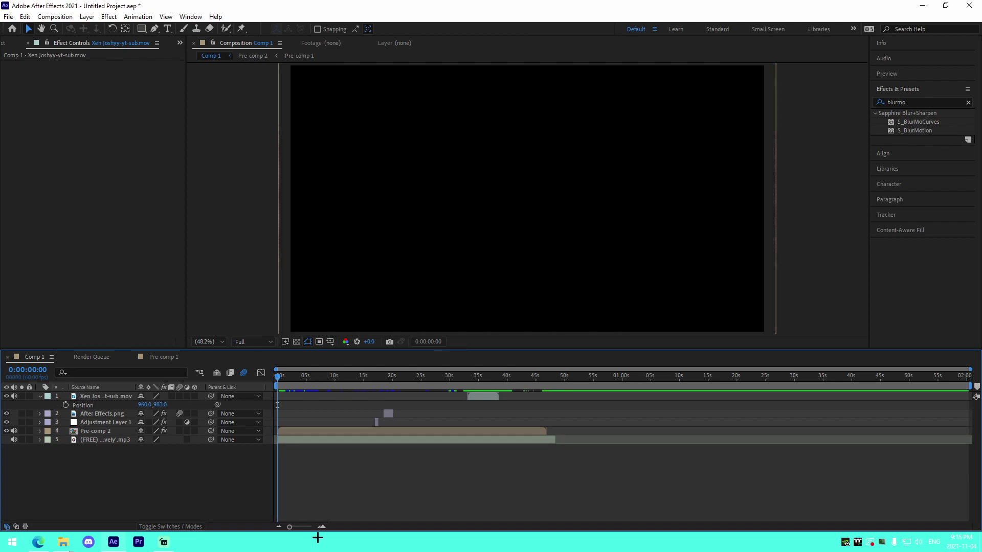
double_click(333, 431)
left_click(411, 377)
left_click_drag(412, 378, 435, 378)
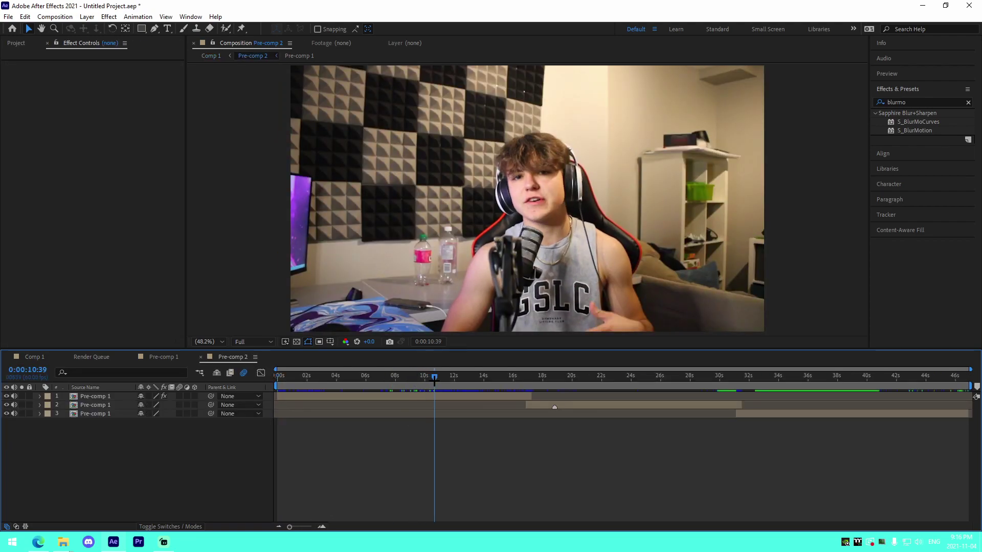
key("space")
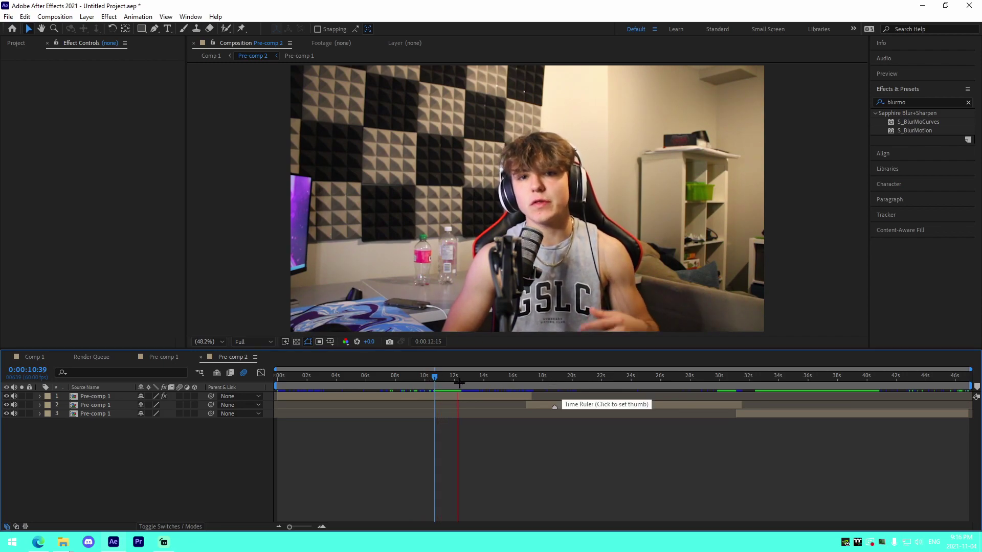
left_click(442, 381)
key("space")
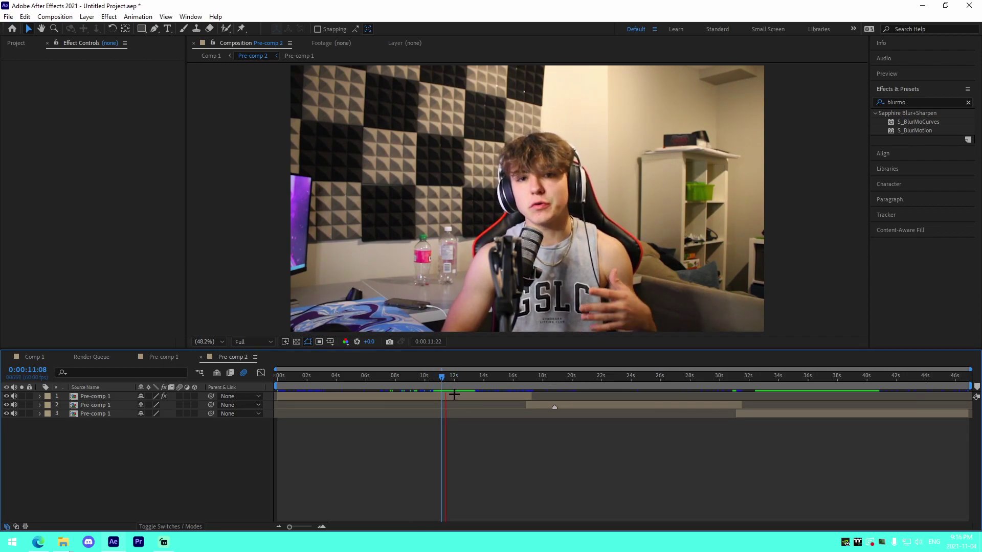
key("space")
left_click(455, 396)
key("KP_Multiply")
left_click(459, 414)
Step: Add a 100% Scale keyframe to the first Pre-comp 1 layer at 0:00:10:50, just before its marker
left_click(434, 382)
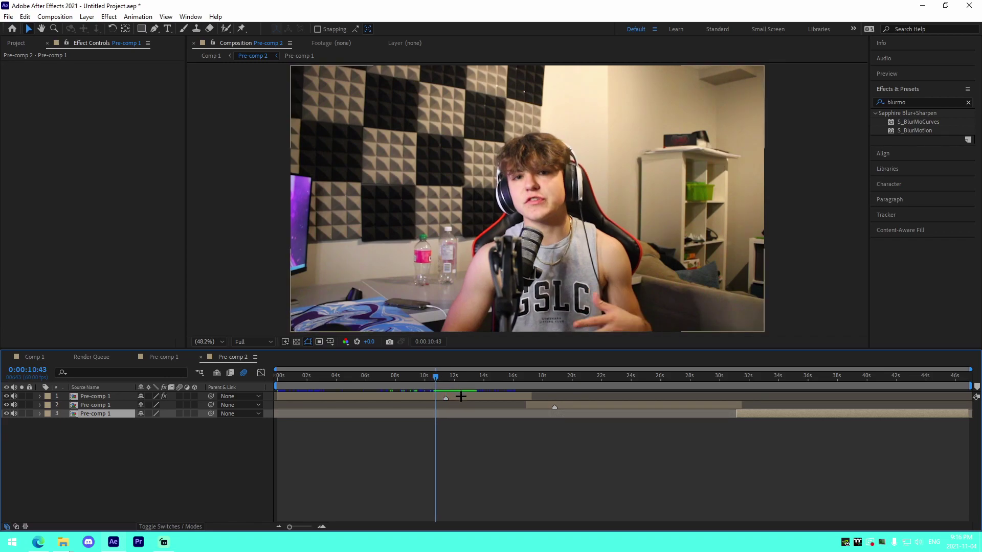
left_click(460, 397)
left_click(321, 526)
left_click_drag(435, 380, 439, 381)
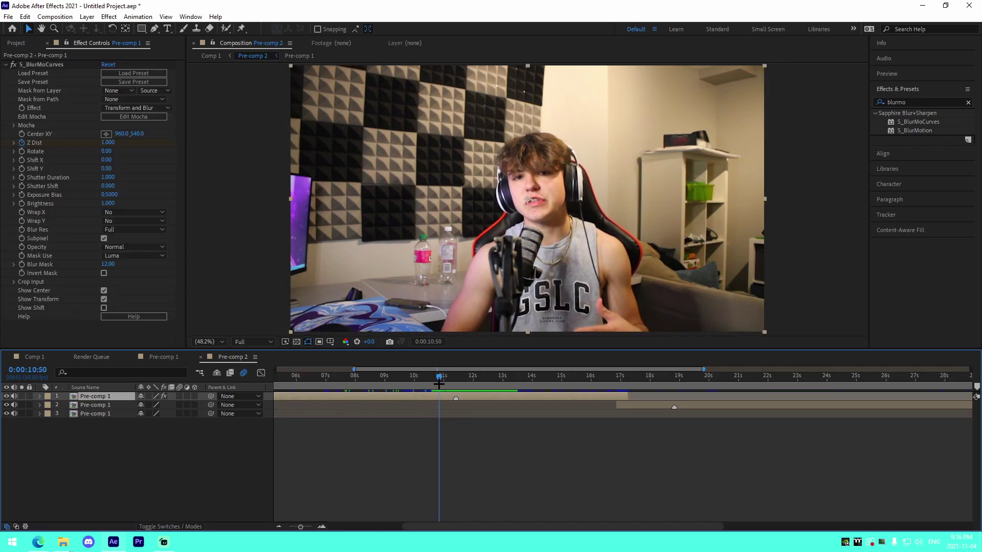
key("s")
left_click(66, 405)
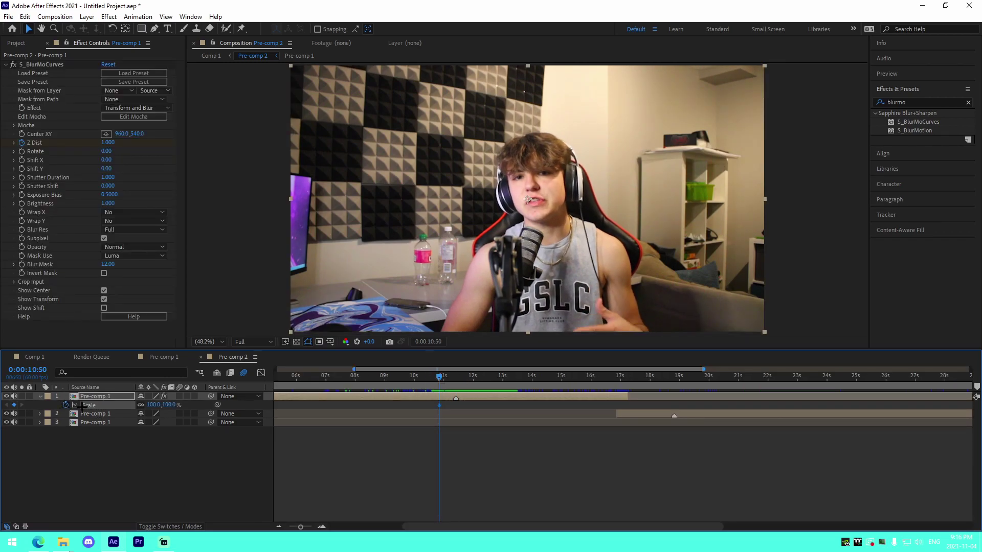
Step: Set the first Pre-comp 1 layer's Scale to 130% at 0:00:11:25 to create the zoom-in
left_click(453, 377)
left_click_drag(153, 404, 180, 418)
left_click(152, 404)
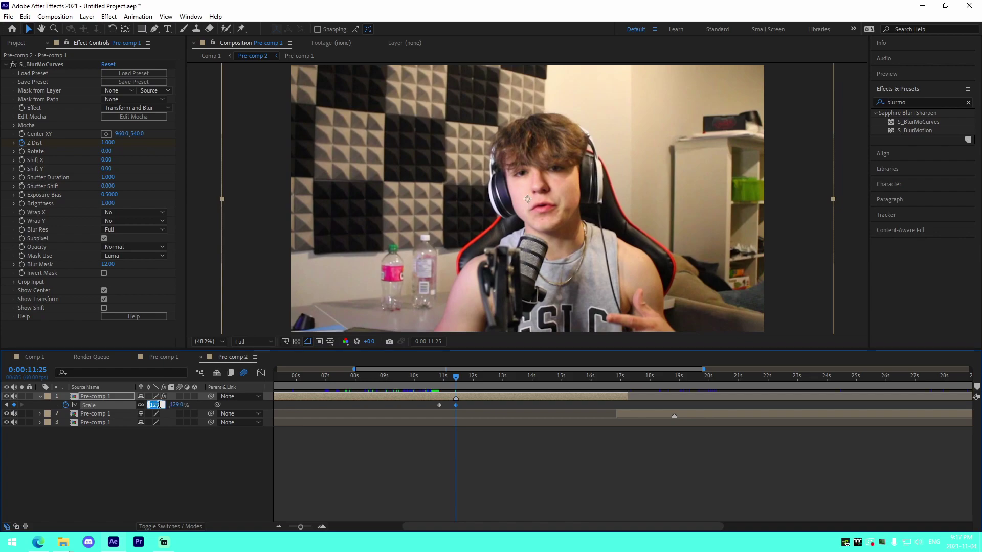
type("130")
key("Return")
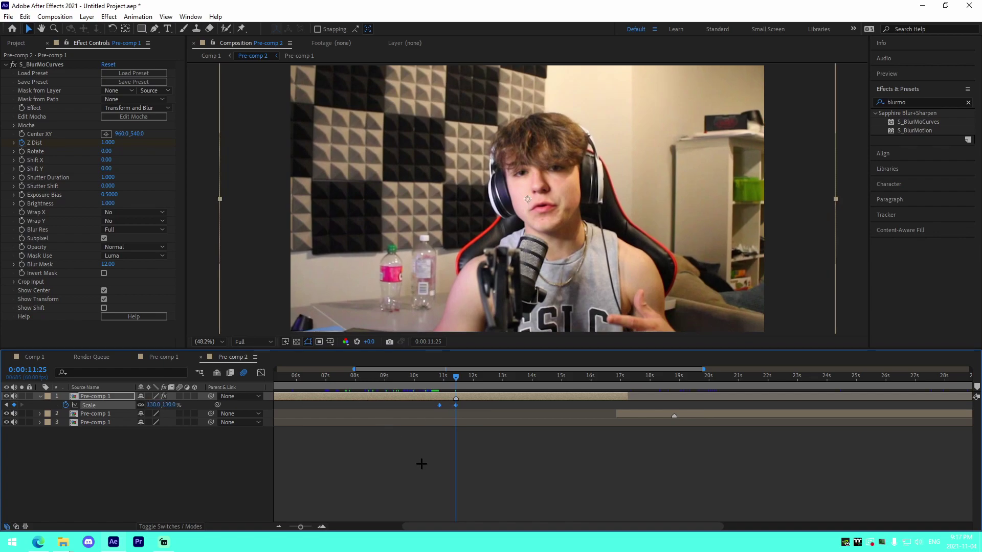
Step: Copy the two Scale keyframes to 0:00:12:24, reverse the copies into a zoom-out, and ease all four keyframes
key("ctrl+c")
left_click(485, 376)
key("ctrl+v")
left_click(506, 428)
left_click_drag(485, 405, 406, 406)
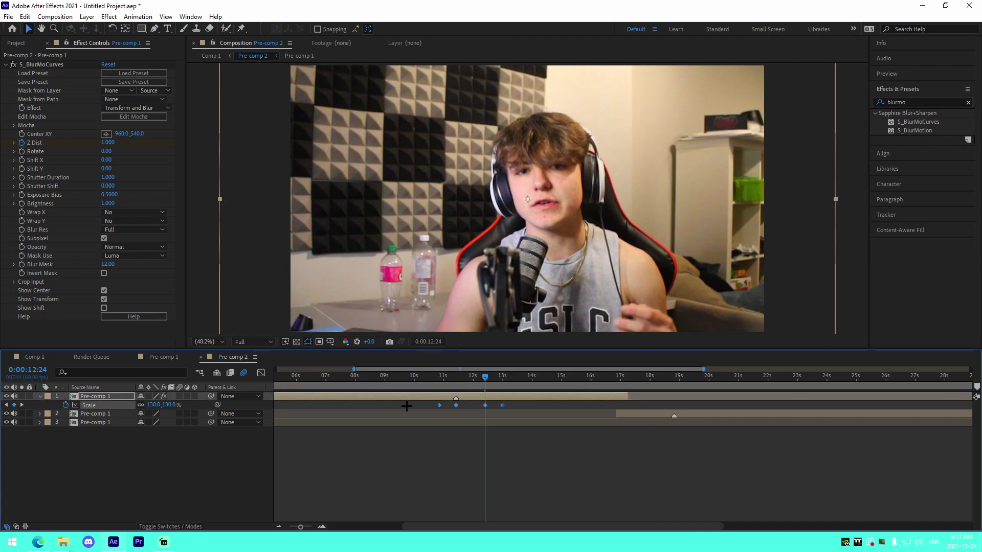
Step: Lengthen the easing handles on the Scale graph to steepen the middle of both the zoom-in and zoom-out curves
left_click(261, 372)
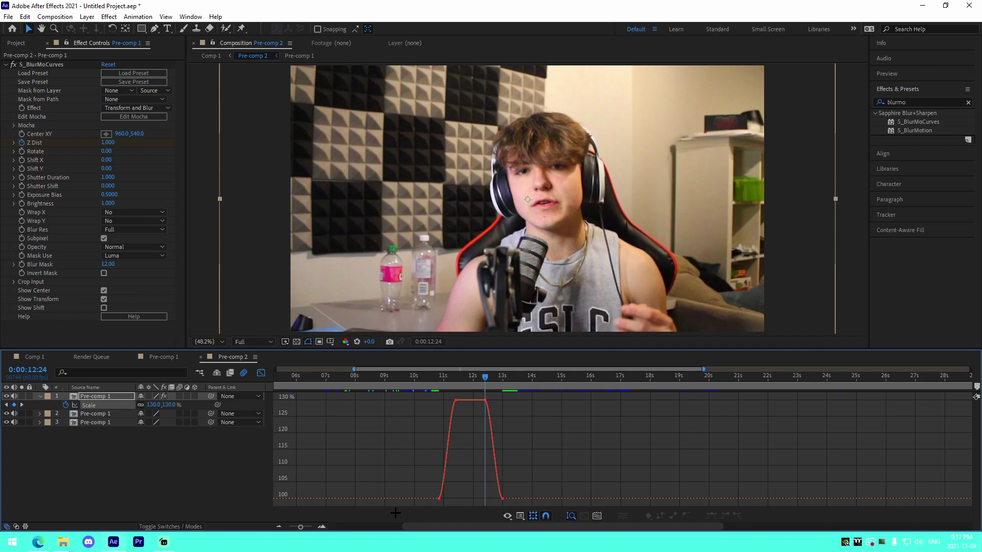
double_click(322, 527)
left_click(301, 499)
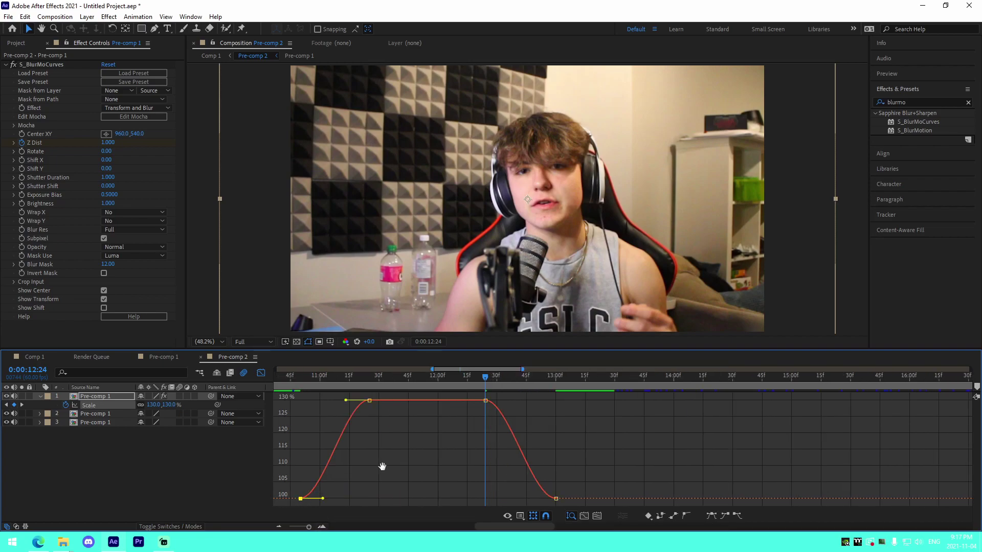
left_click_drag(381, 467, 439, 468)
left_click_drag(384, 498, 397, 498)
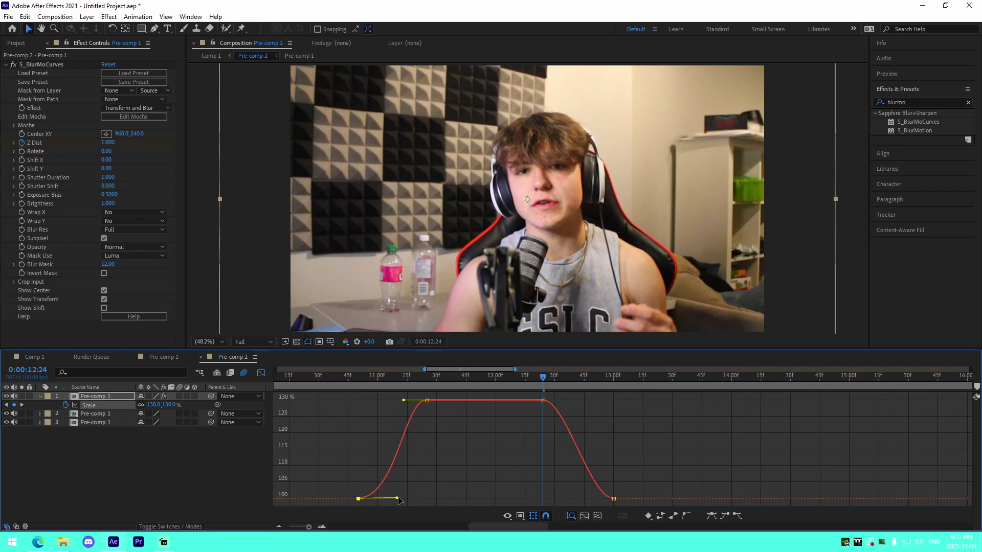
left_click_drag(404, 400, 377, 400)
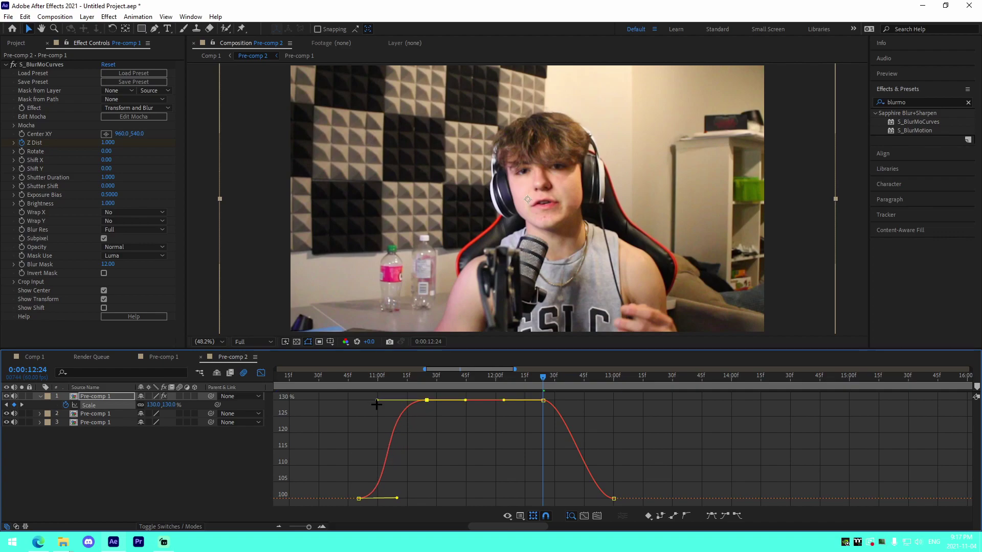
left_click(543, 400)
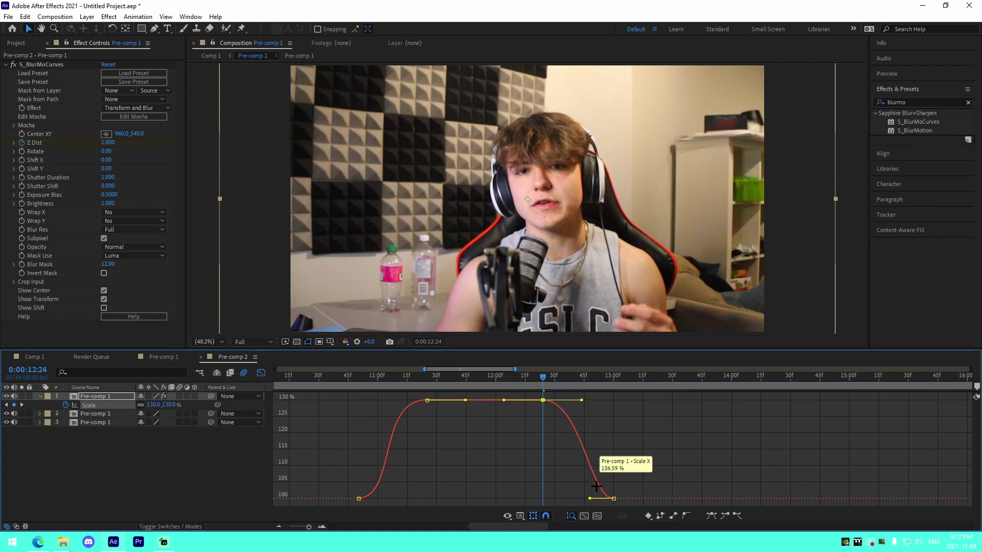
left_click_drag(589, 500, 579, 499)
Step: Preview the zoom from 0:00:10:48 and retime its Scale keyframes to span about 0:00:11:03 to 0:00:13:34
left_click(352, 389)
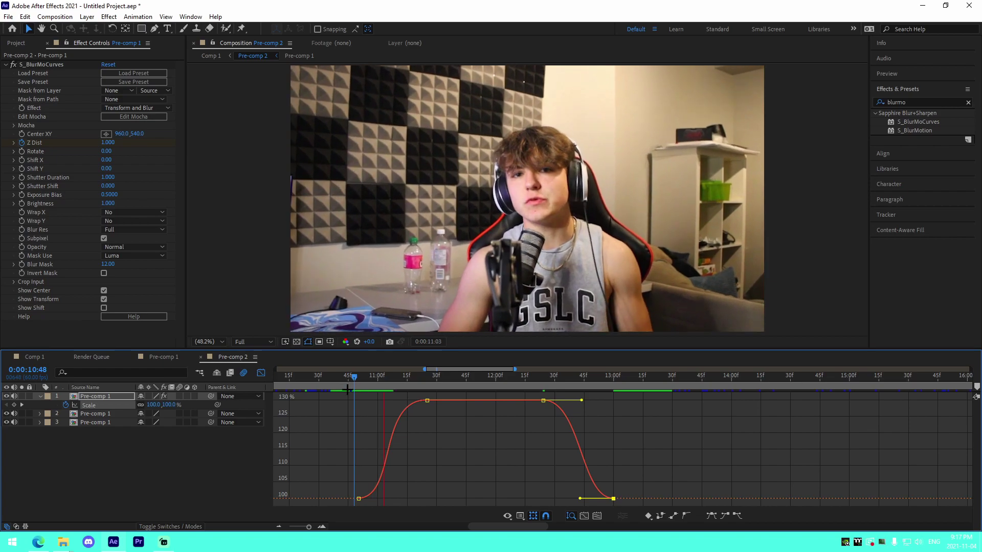
left_click_drag(346, 392, 380, 394)
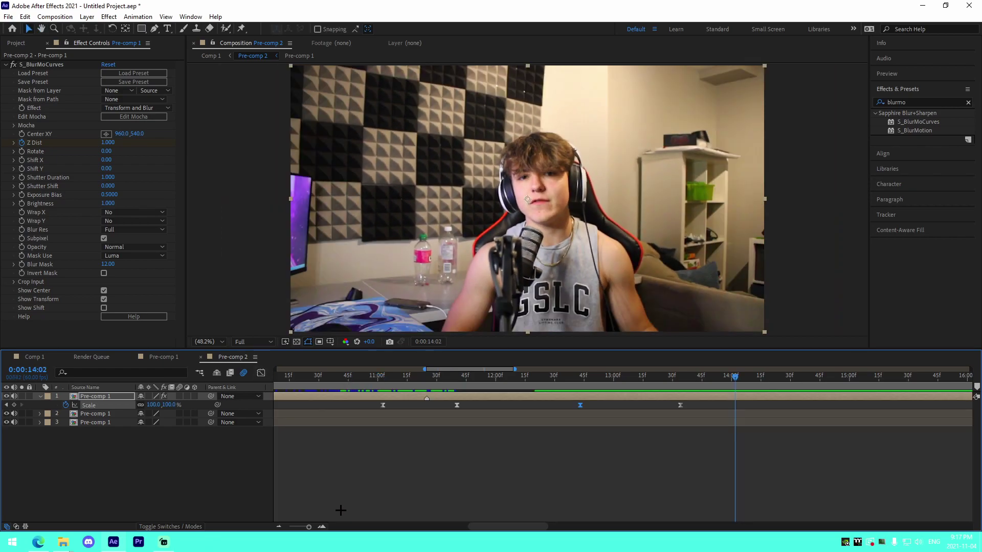
left_click_drag(309, 527, 290, 527)
left_click(508, 498)
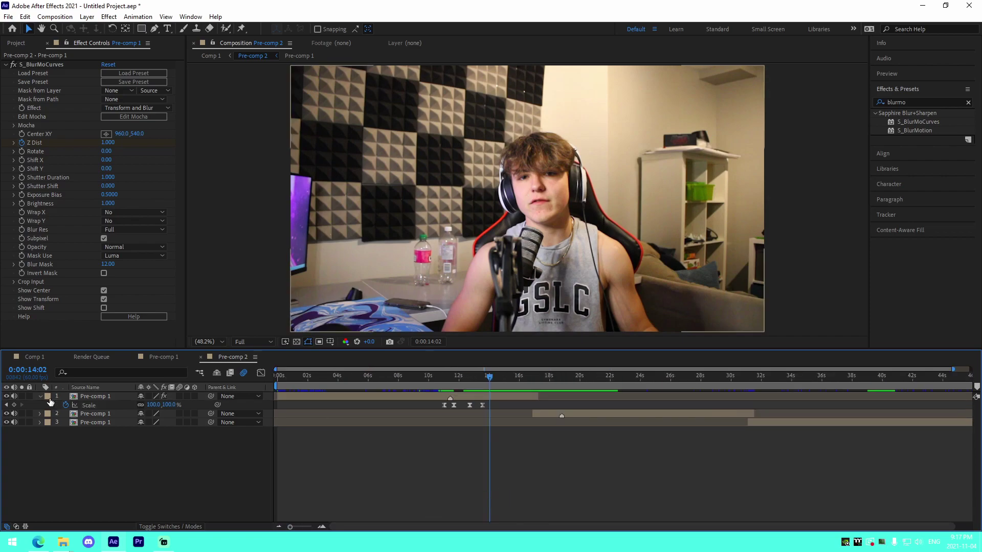
Step: Collapse the zoomed Pre-comp 1 layer's properties and return to Comp 1
left_click(40, 396)
left_click(279, 527)
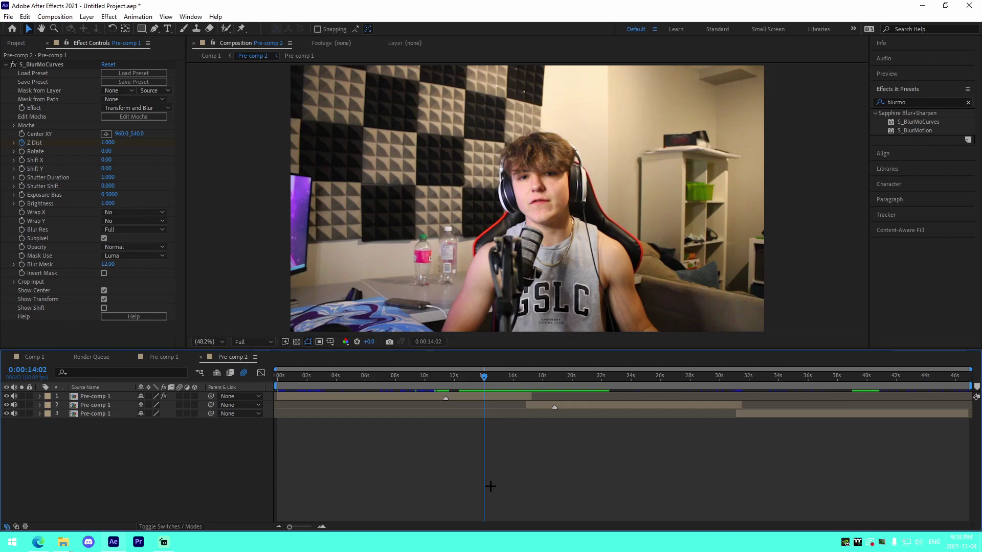
left_click(207, 56)
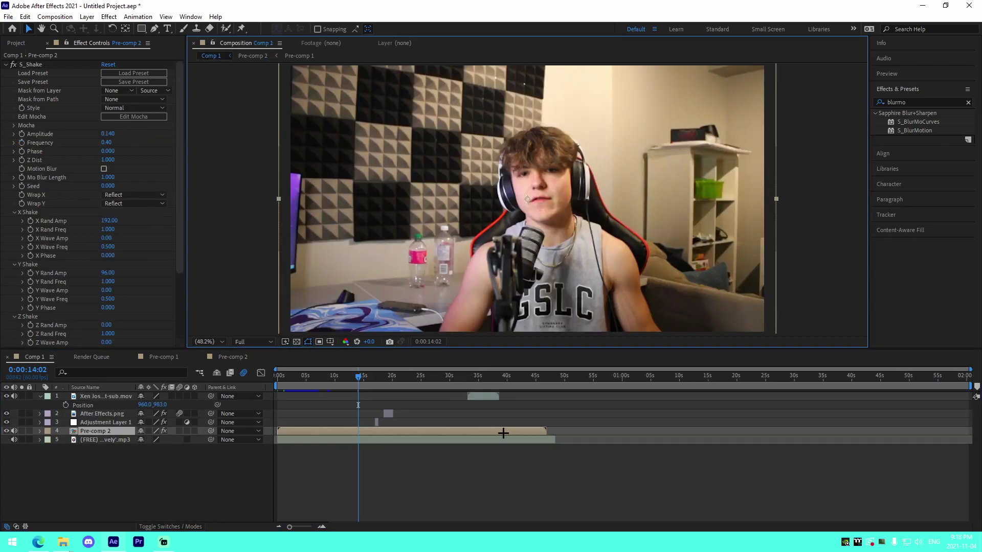